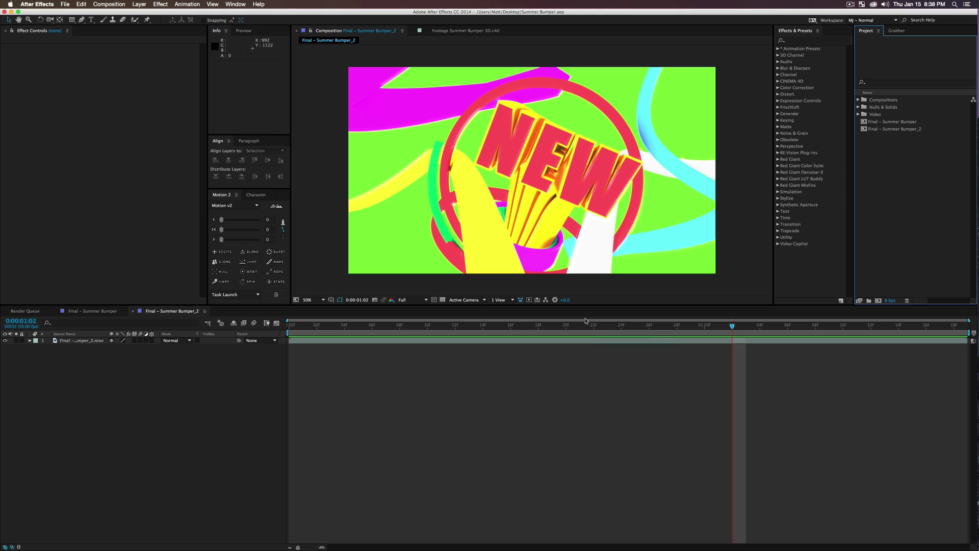
Step: Scrub through the finished bumper animation to preview its 3D lettering
drag(586, 322, 795, 331)
click(862, 193)
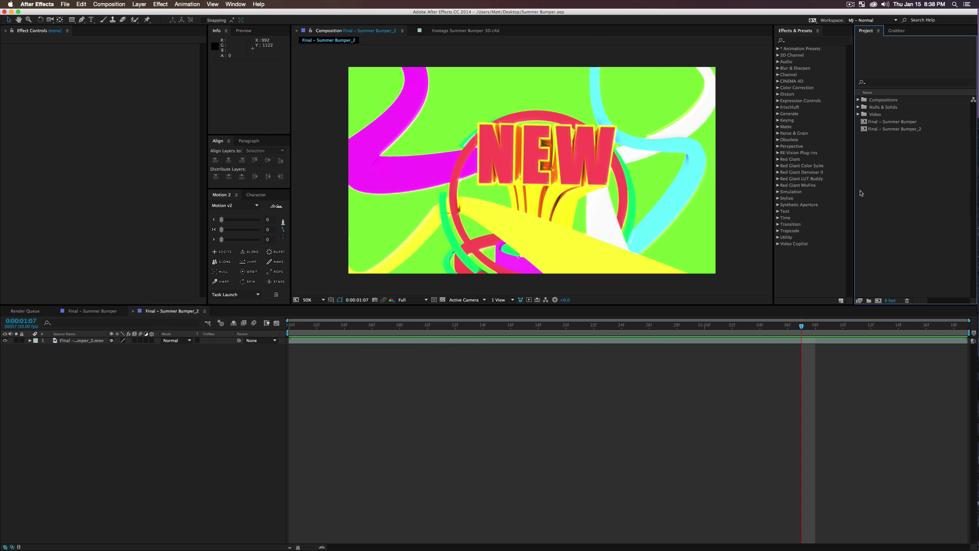
Step: Start a new project and create a 1920 x 1080 composition at 30 fps with the offered settings
click(65, 4)
mouse_move(123, 13)
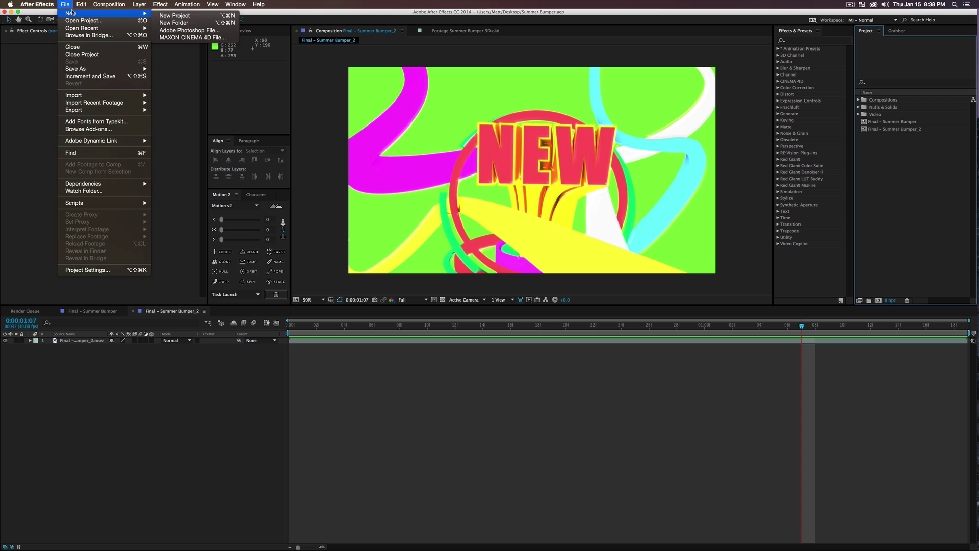
click(186, 17)
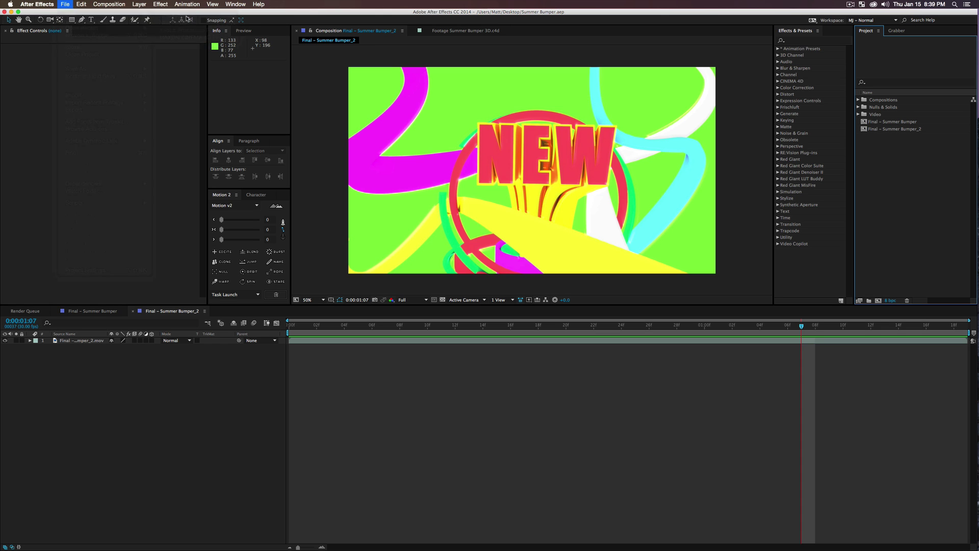
key(super+n)
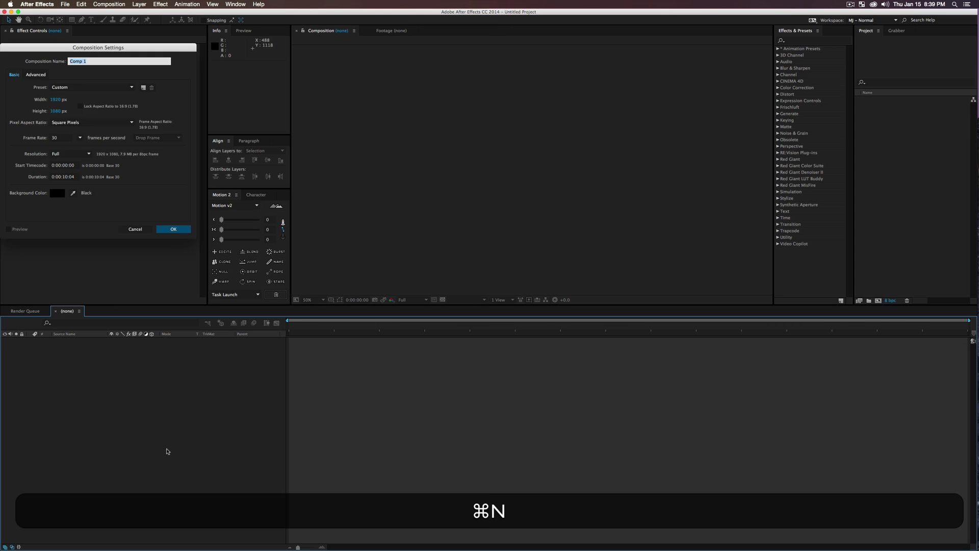
key(Return)
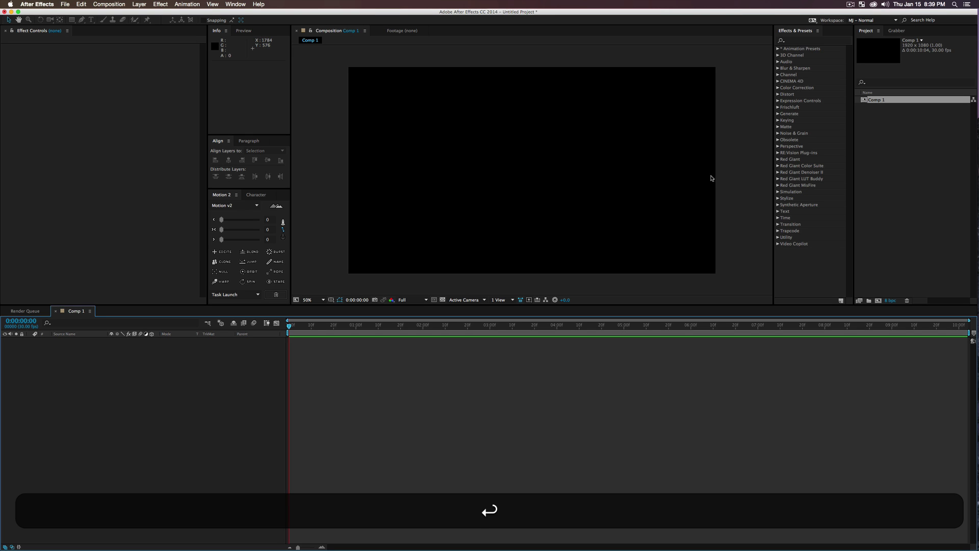
Step: Rename the new composition as Final - Summer Bumper
click(892, 102)
key(Return)
text(Final - Summer Bumper)
key(Return)
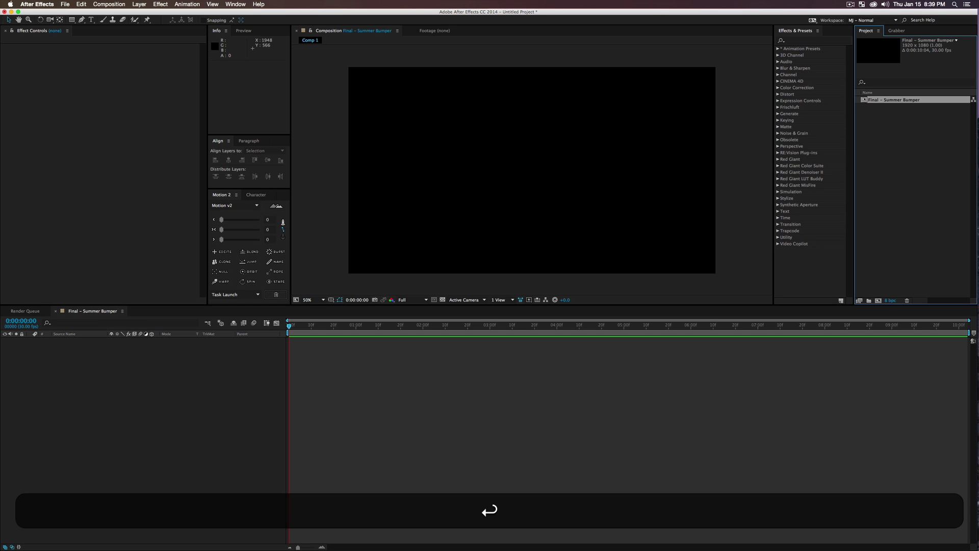
click(876, 138)
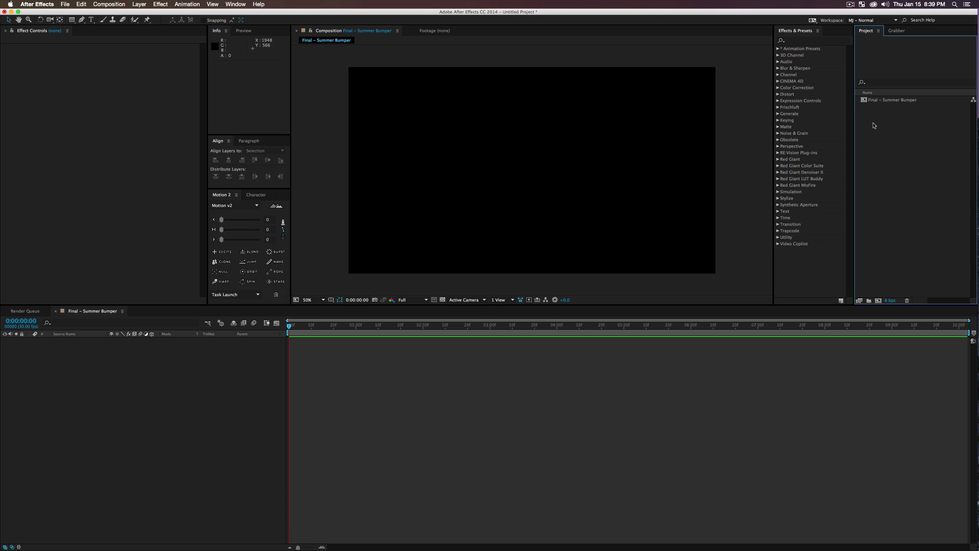
Step: Create a new MAXON Cinema 4D file named Summer Bumper 3 on the Desktop, switching to Cinema 4D Lite
right_click(891, 161)
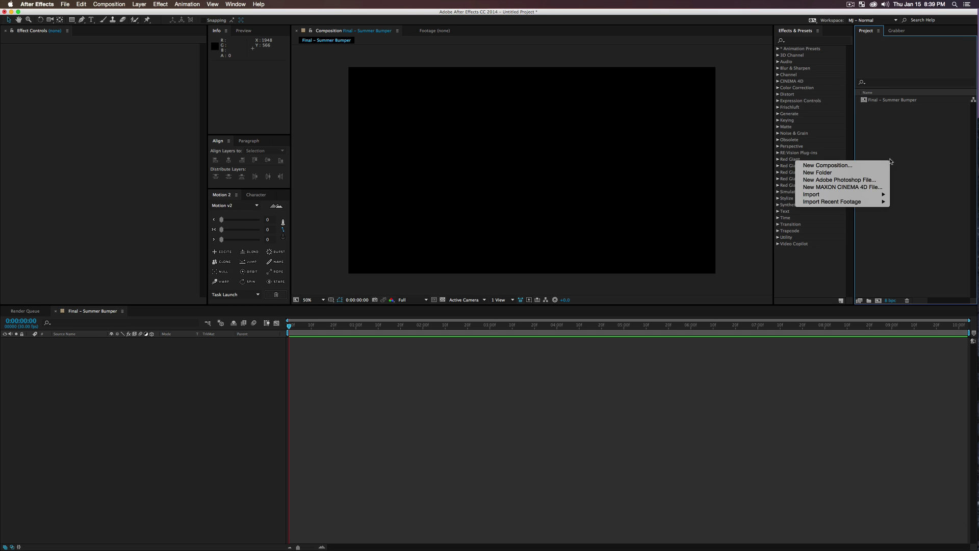
click(836, 187)
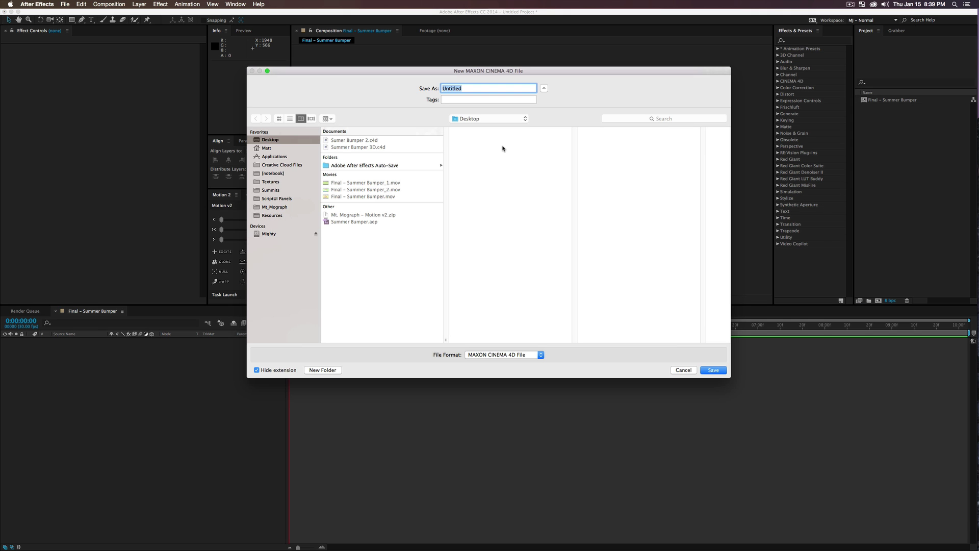
key(super+d)
text(Summer Bumpe)
key(Return)
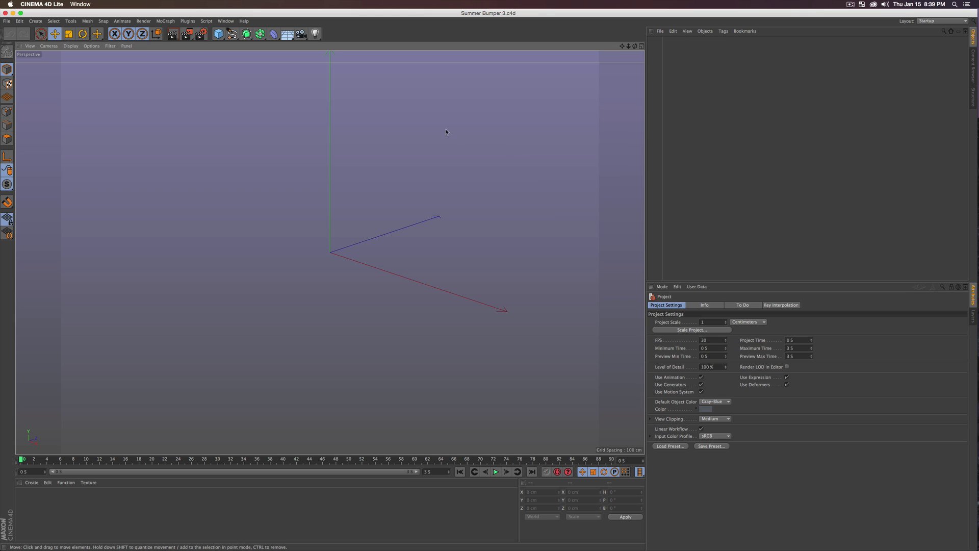
Step: Add a Text spline to the scene and set its alignment to Middle
click(232, 35)
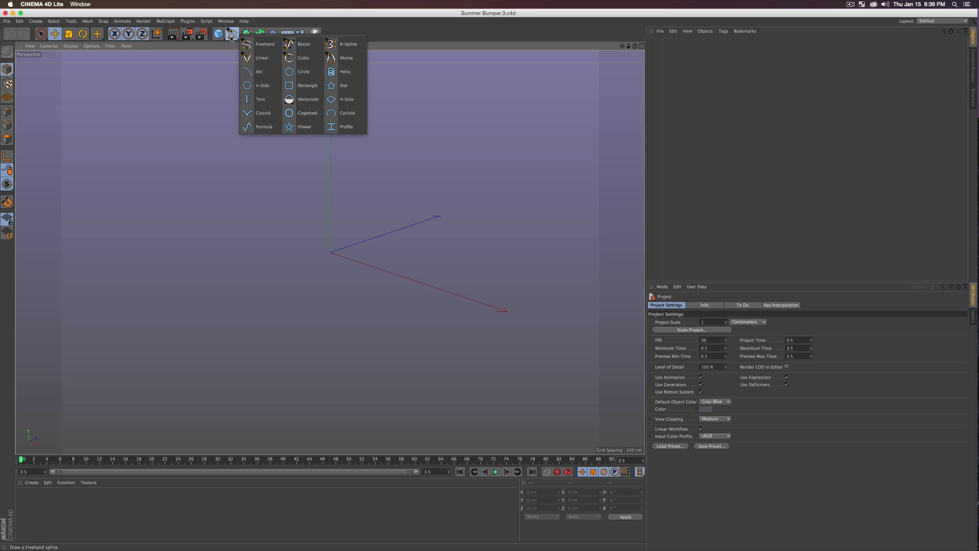
click(254, 101)
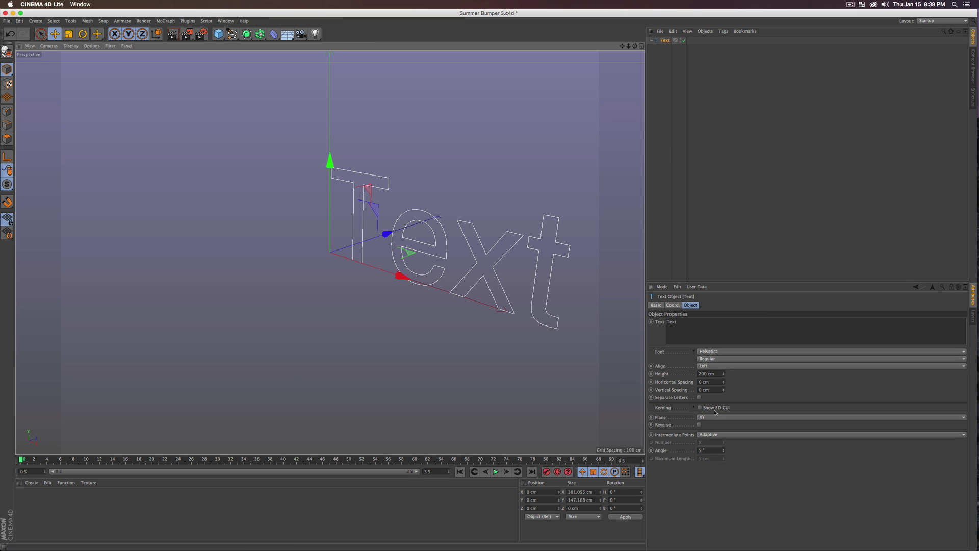
click(707, 369)
click(711, 382)
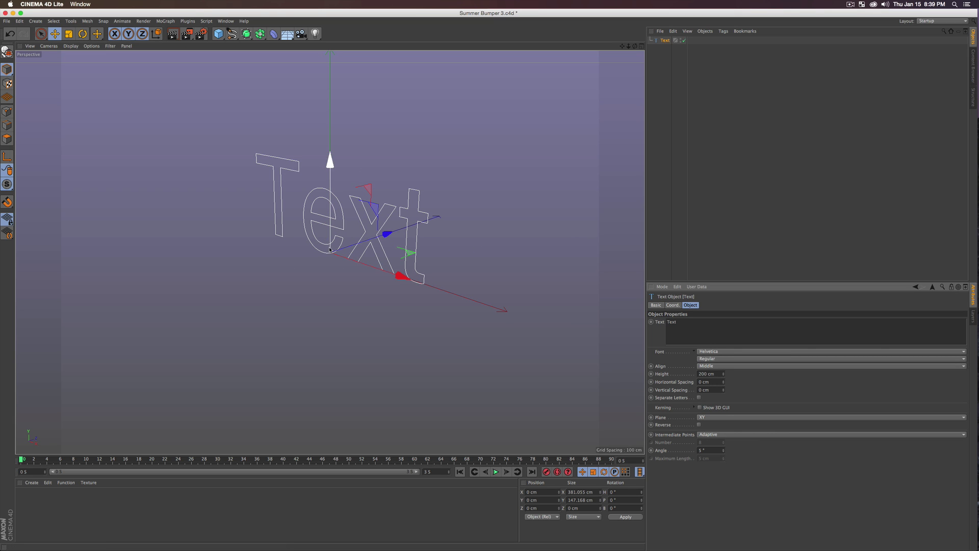
Step: Replace the text spline's wording with SUMMER
double_click(678, 322)
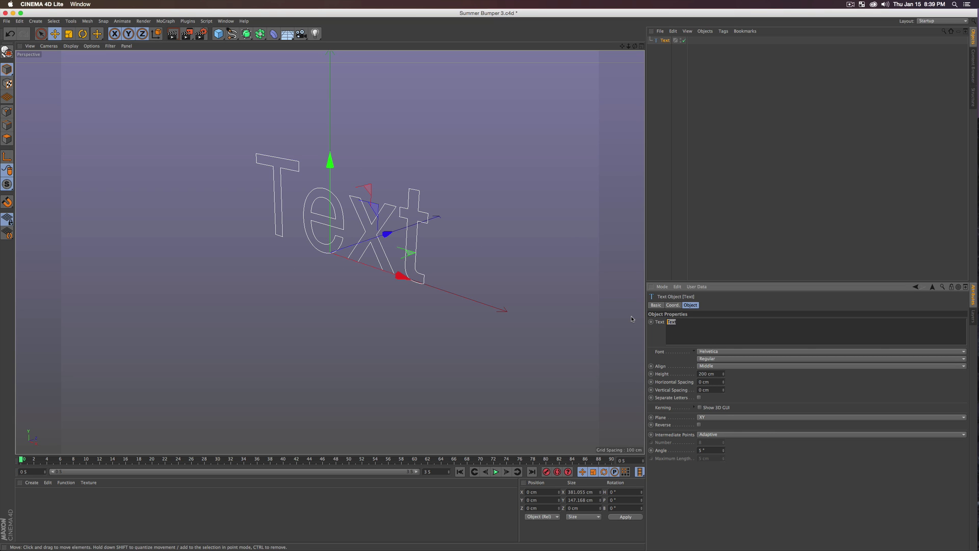
text(SUMMER)
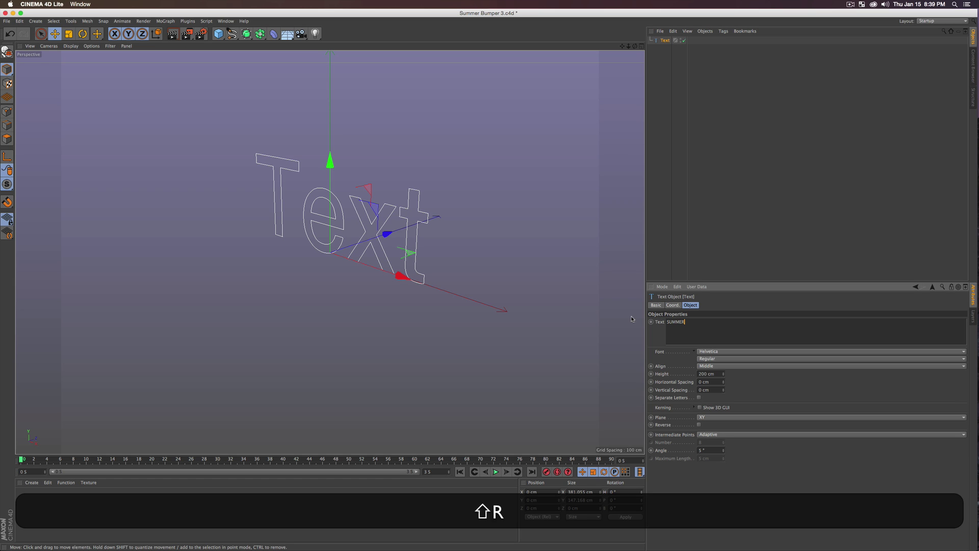
key(shift+Return)
key(BackSpace)
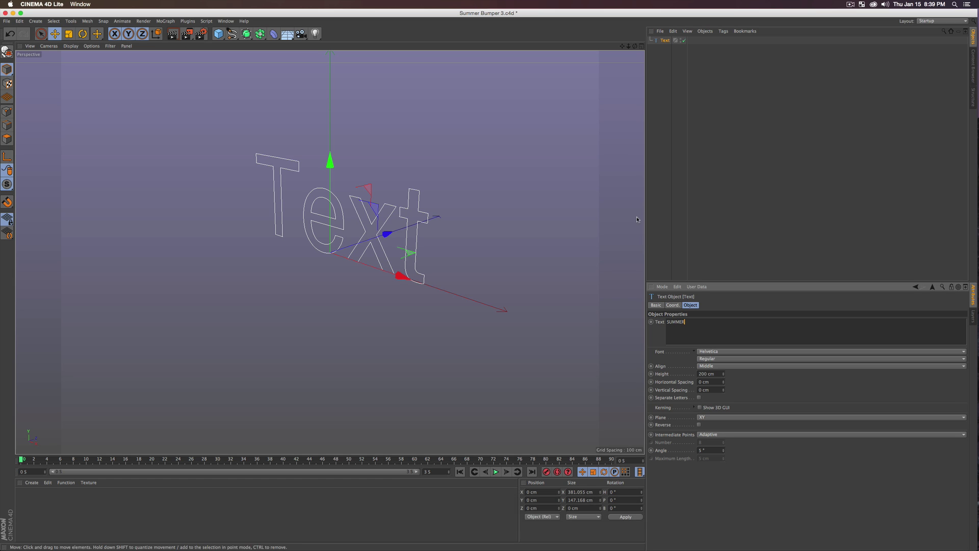
click(666, 219)
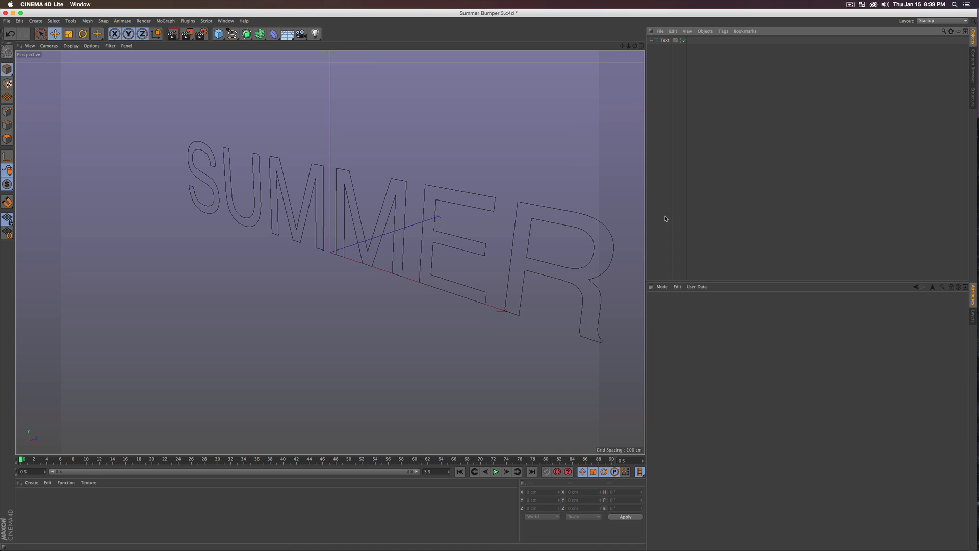
Step: Change the SUMMER text's font to Impact
click(665, 40)
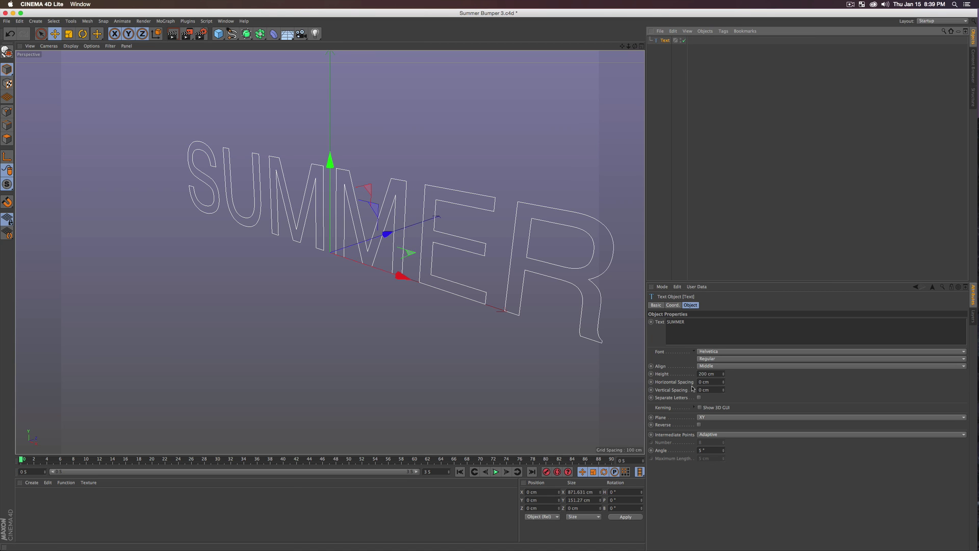
click(715, 352)
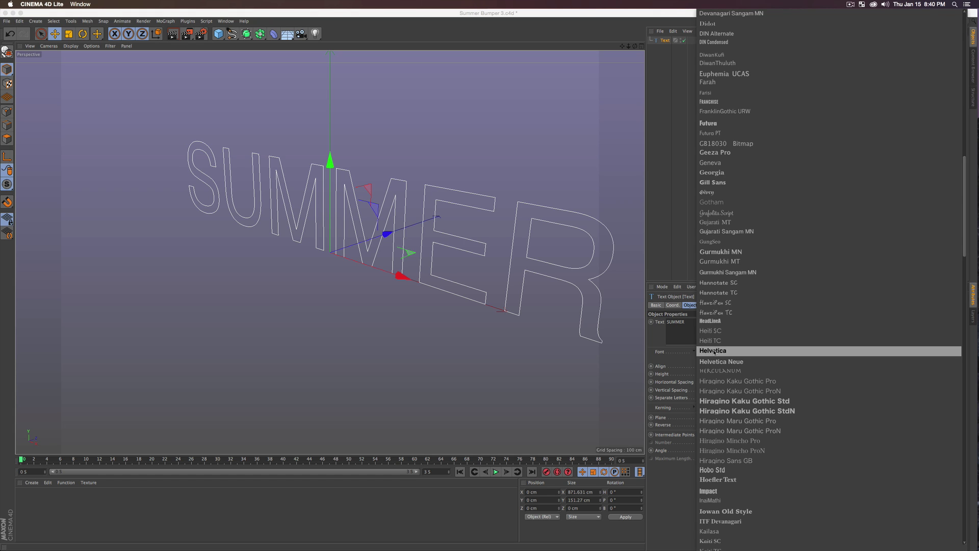
click(715, 491)
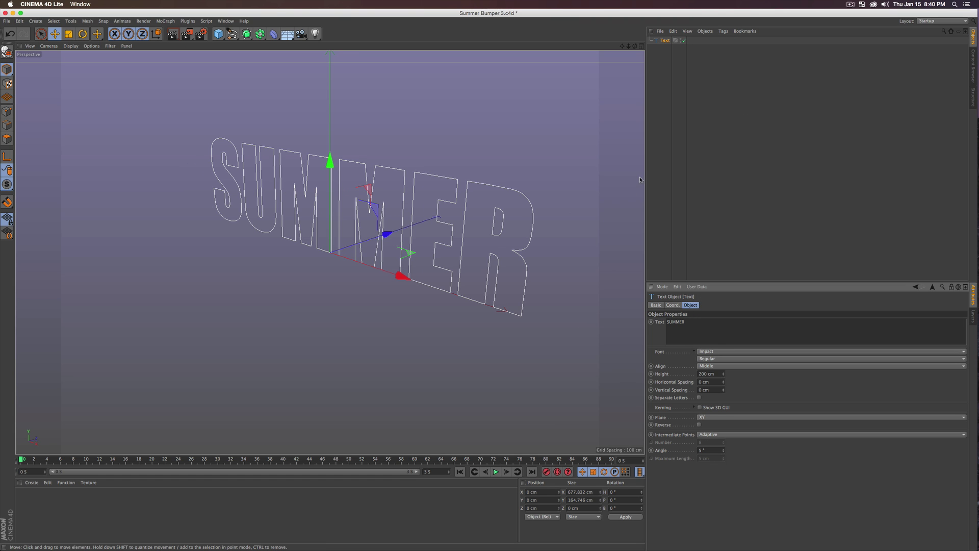
click(659, 115)
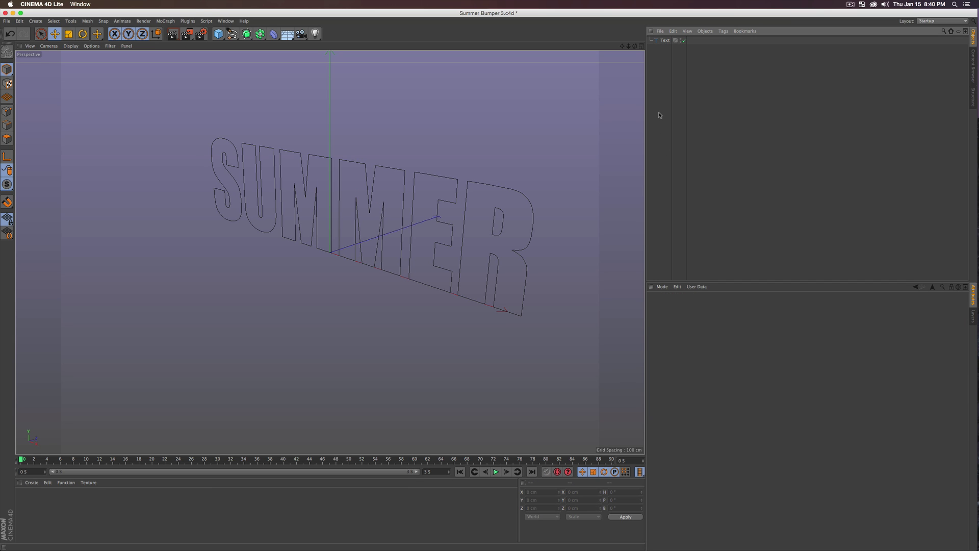
Step: In the Right view, draw an S-shaped Bezier spline from the text's base down and back to about Y -694 cm, Z 851 cm
click(642, 46)
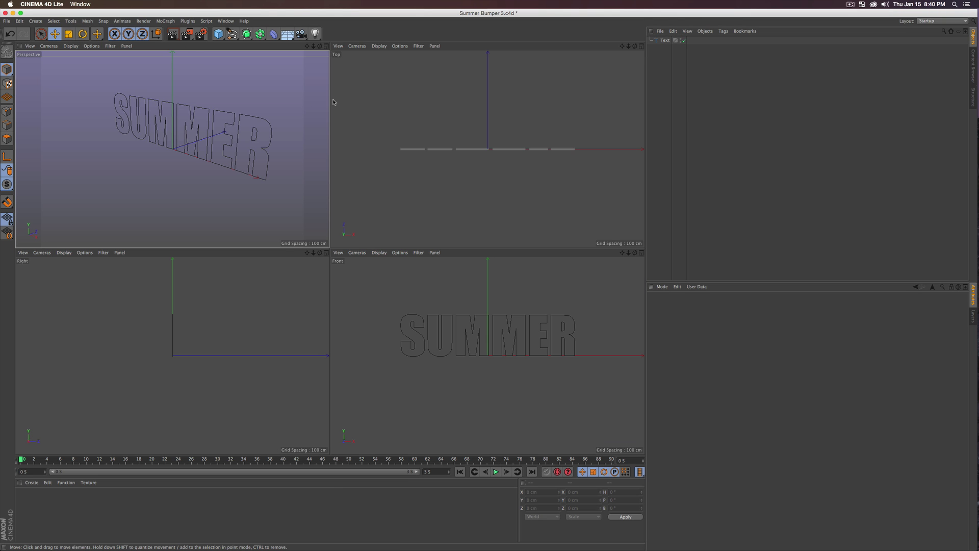
alt+middle_drag(225, 333, 209, 343)
key(2)
drag(207, 343, 217, 315)
key(1)
click(227, 135)
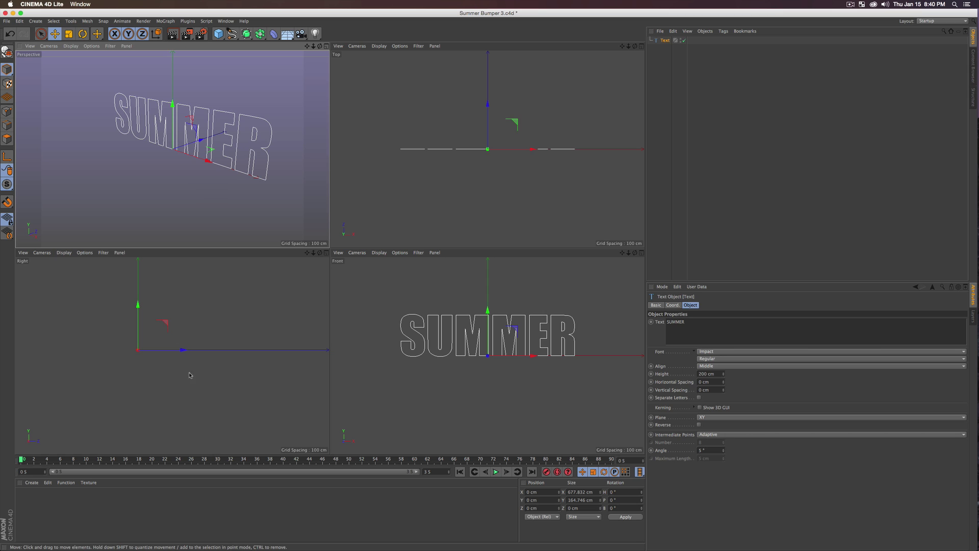
click(237, 376)
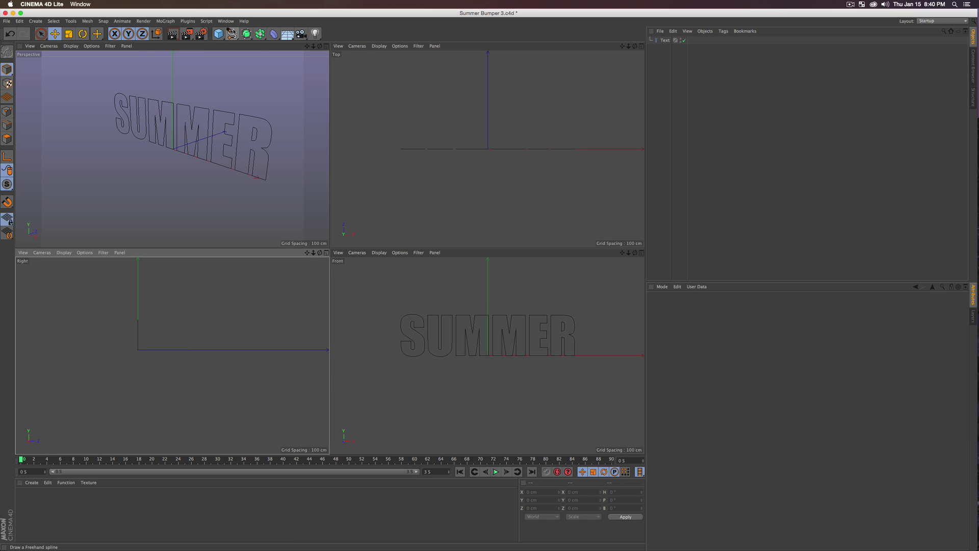
click(232, 34)
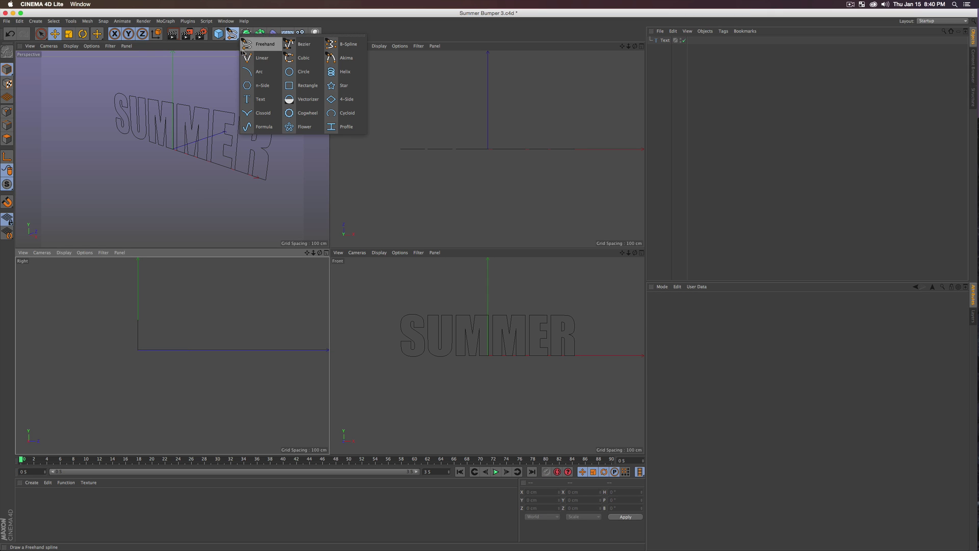
click(300, 44)
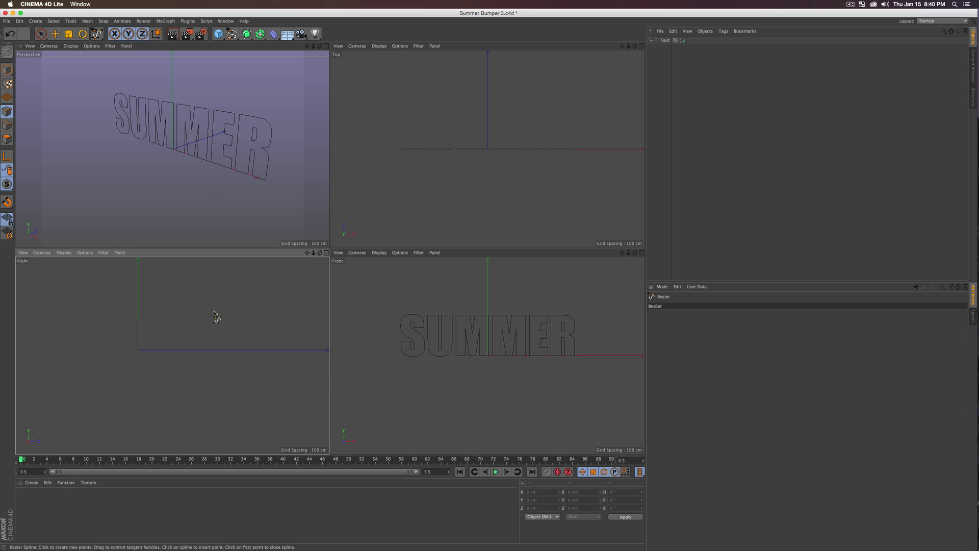
click(132, 353)
drag(192, 390, 190, 354)
key(1)
drag(261, 388, 267, 406)
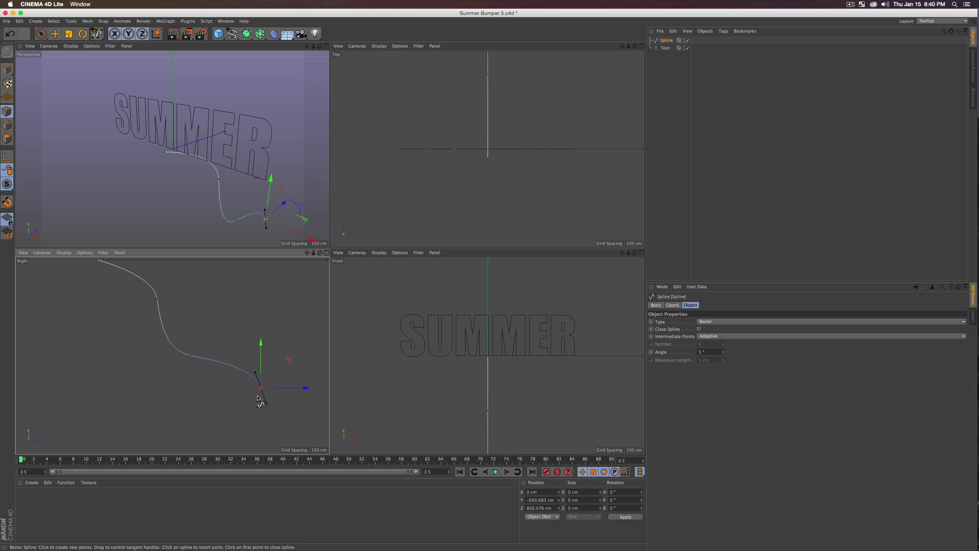
key(2)
drag(122, 279, 139, 296)
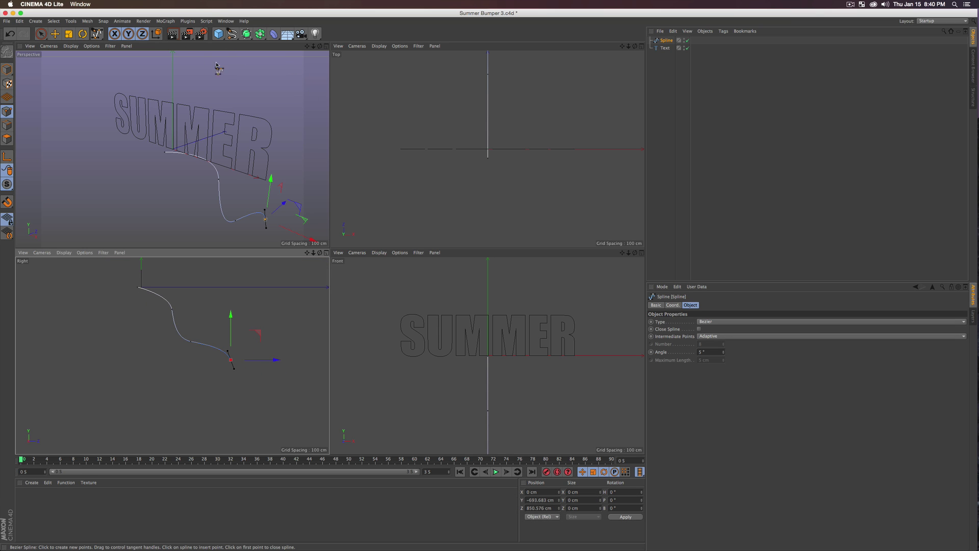
Step: Add a Sweep object and nest the SUMMER text as its profile and the Bezier spline as its path
click(326, 46)
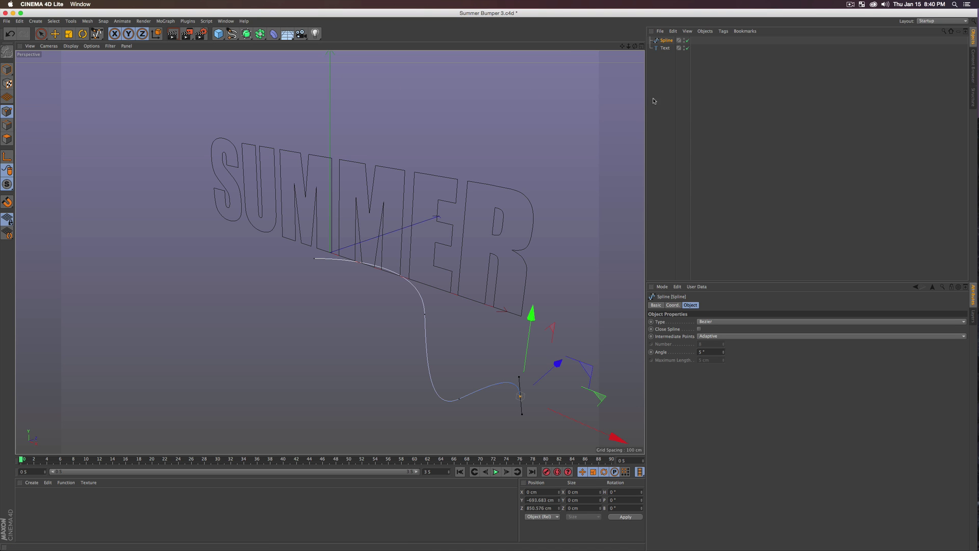
drag(533, 204, 352, 267)
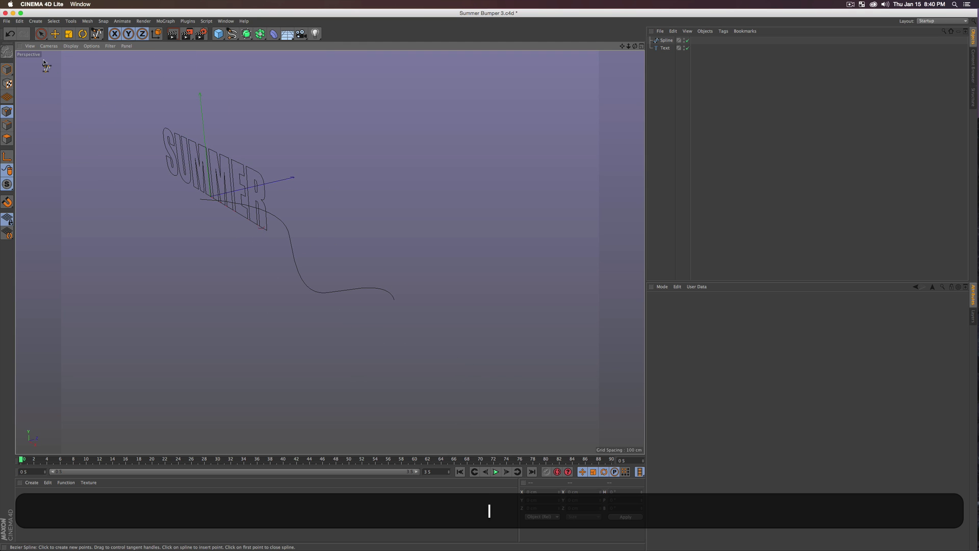
drag(41, 34, 61, 42)
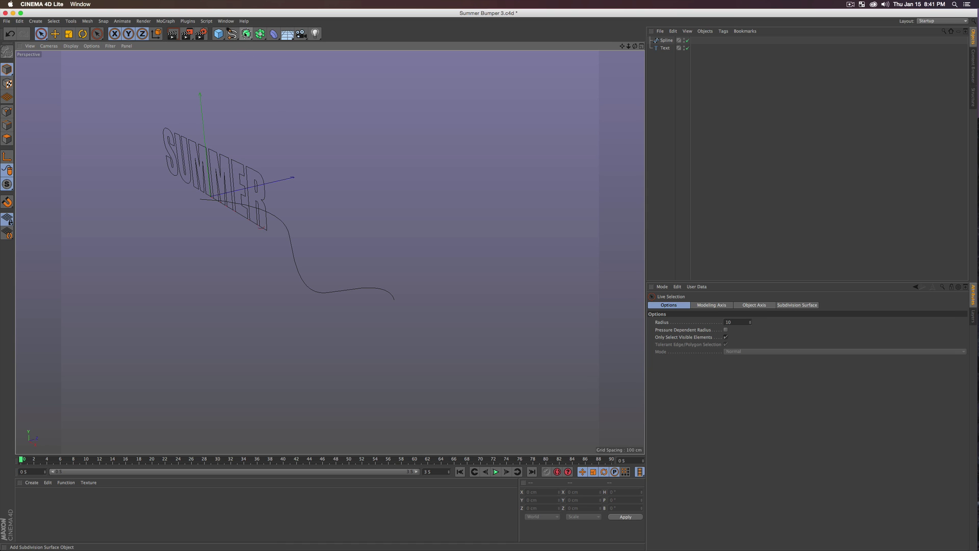
drag(244, 37, 261, 72)
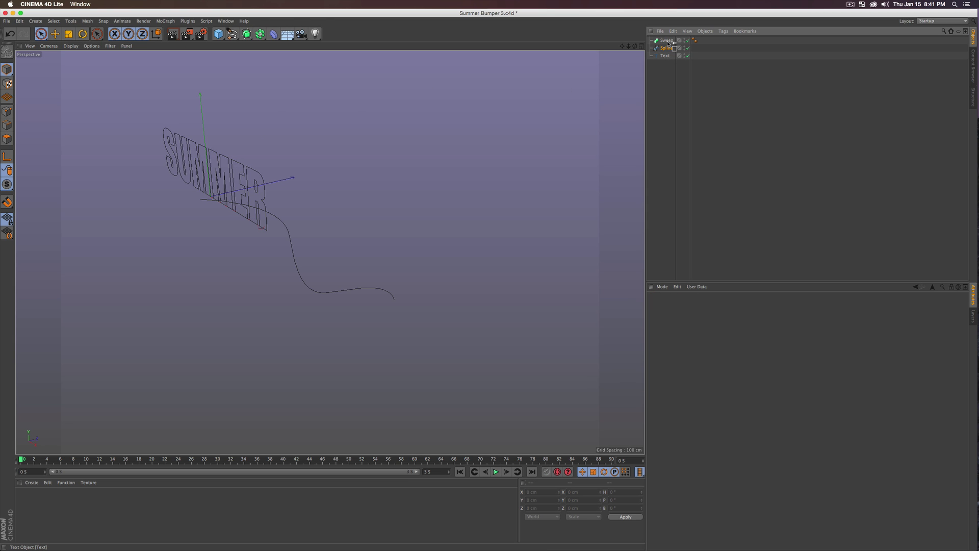
drag(669, 43, 668, 44)
key(2)
drag(380, 276, 277, 251)
key(3)
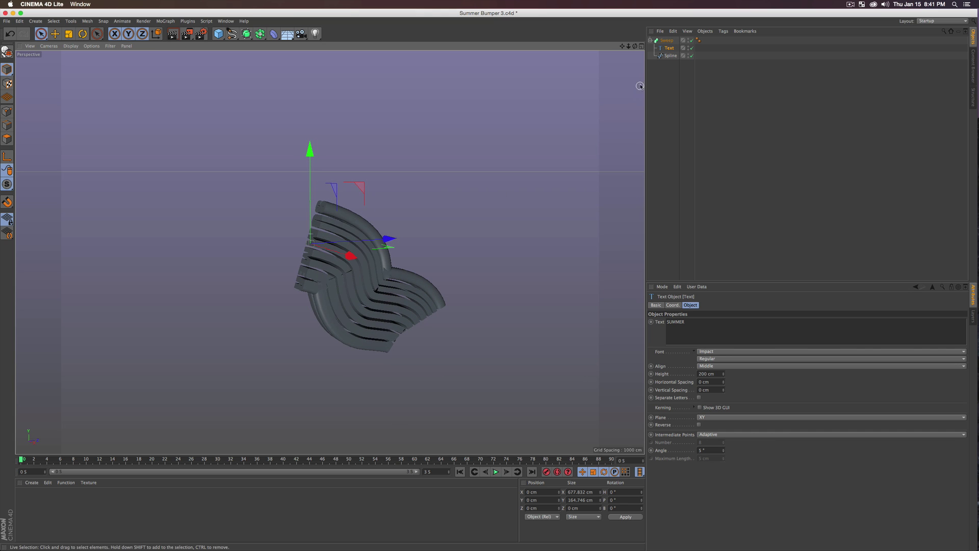
Step: Flatten the Sweep object's Rotation curve along its full length at about 0.2
click(667, 41)
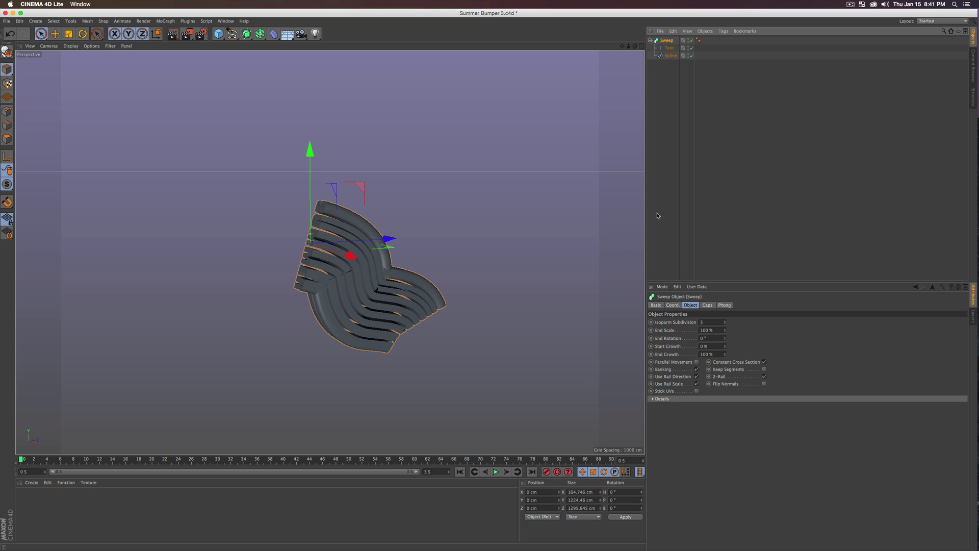
click(690, 305)
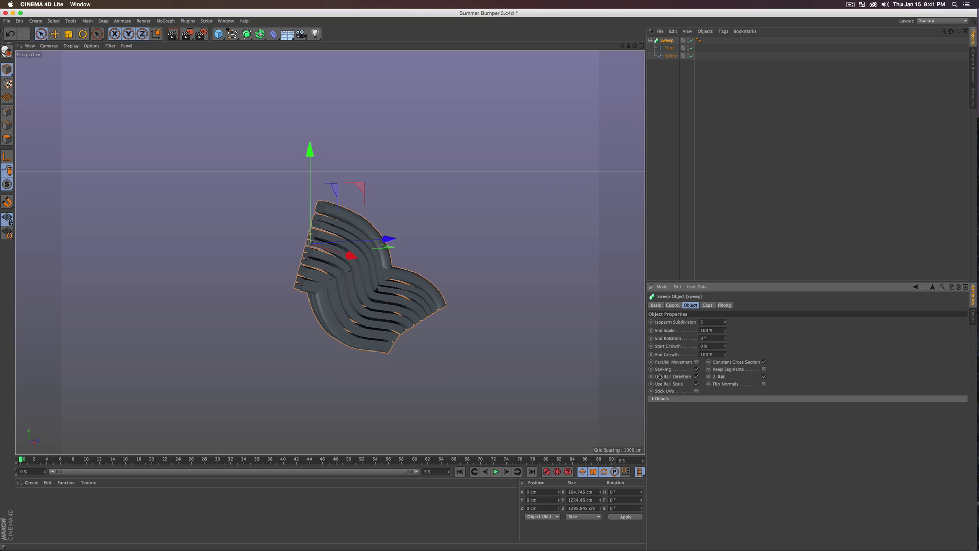
click(653, 399)
drag(689, 487, 949, 509)
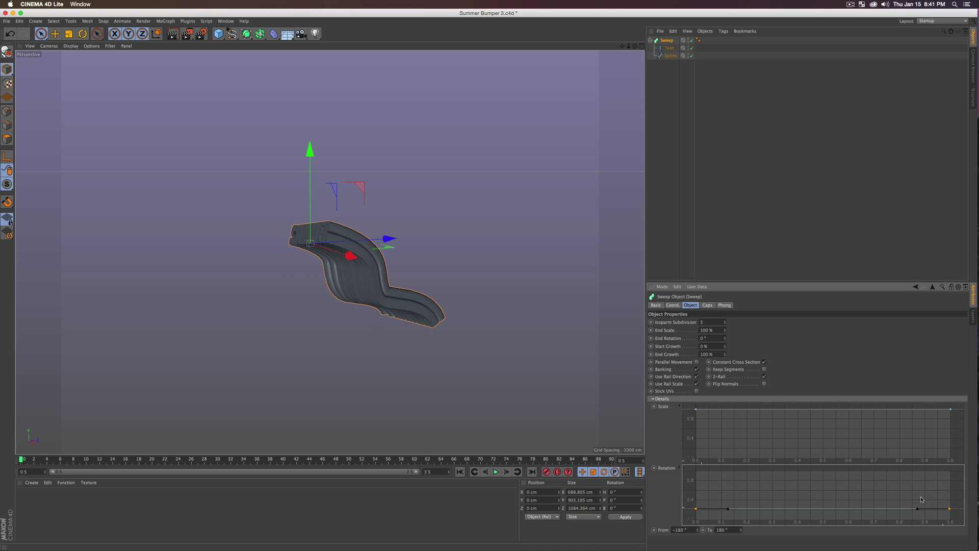
Step: Set the Sweep object's End Rotation to 37°
key(3)
mouse_move(389, 236)
mouse_down()
mouse_move(446, 256)
mouse_move(332, 240)
mouse_move(384, 240)
mouse_up()
key(2)
key(3)
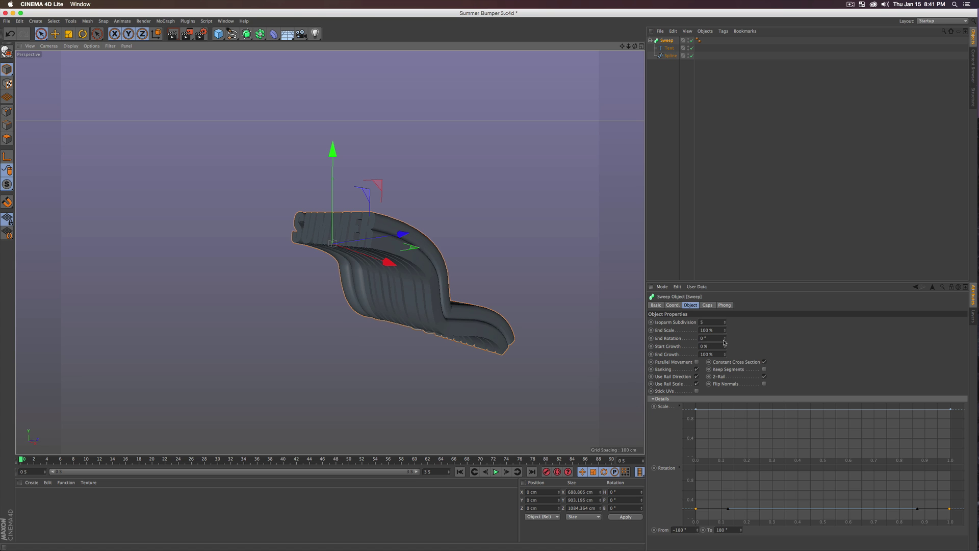
drag(726, 340, 726, 330)
key(3)
drag(481, 281, 513, 246)
key(h)
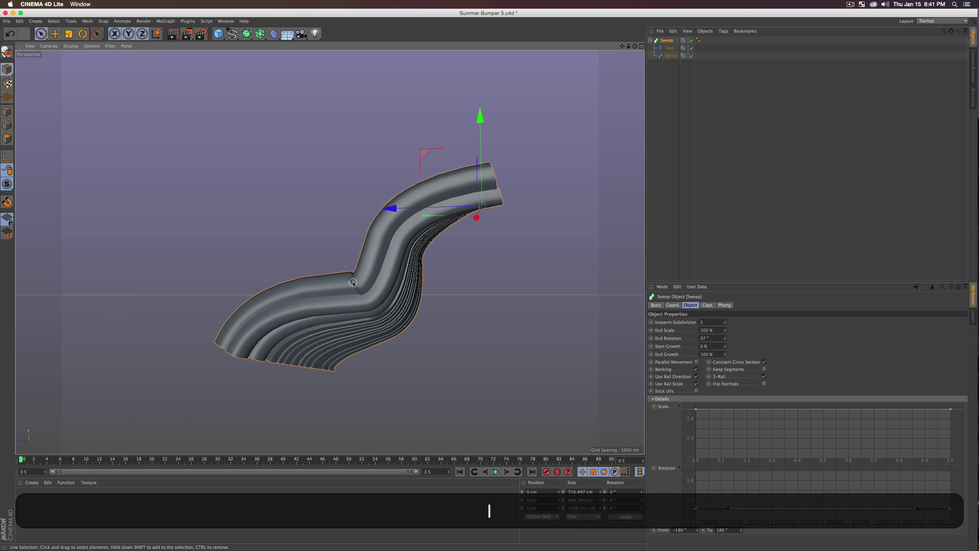
Step: Face the front of the SUMMER lettering and render a preview in the Perspective view
key(3)
drag(500, 294, 355, 300)
key(2)
key(3)
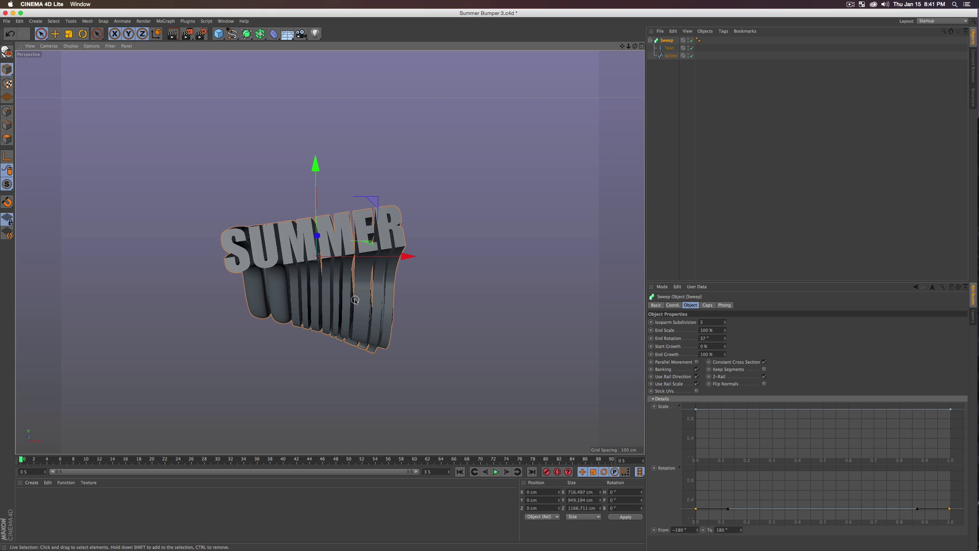
key(super+r)
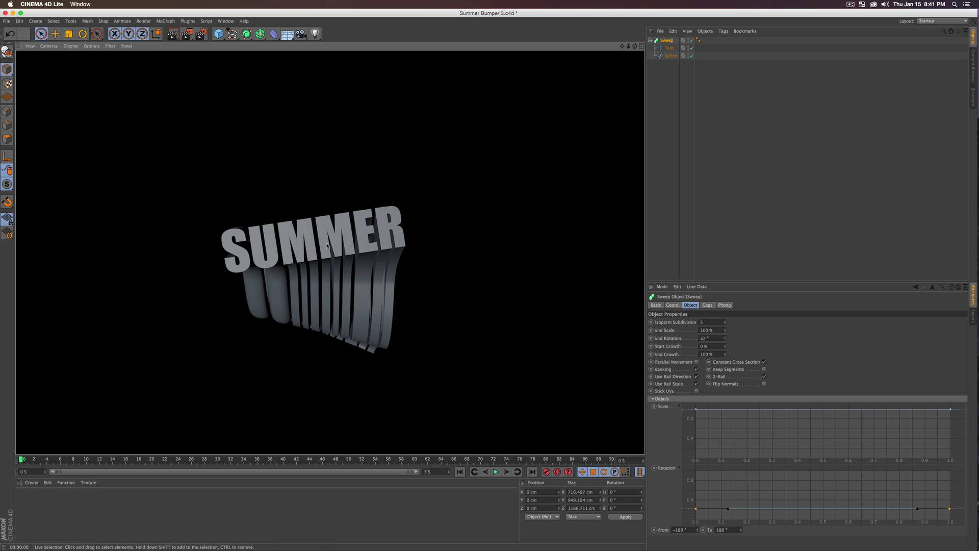
click(667, 146)
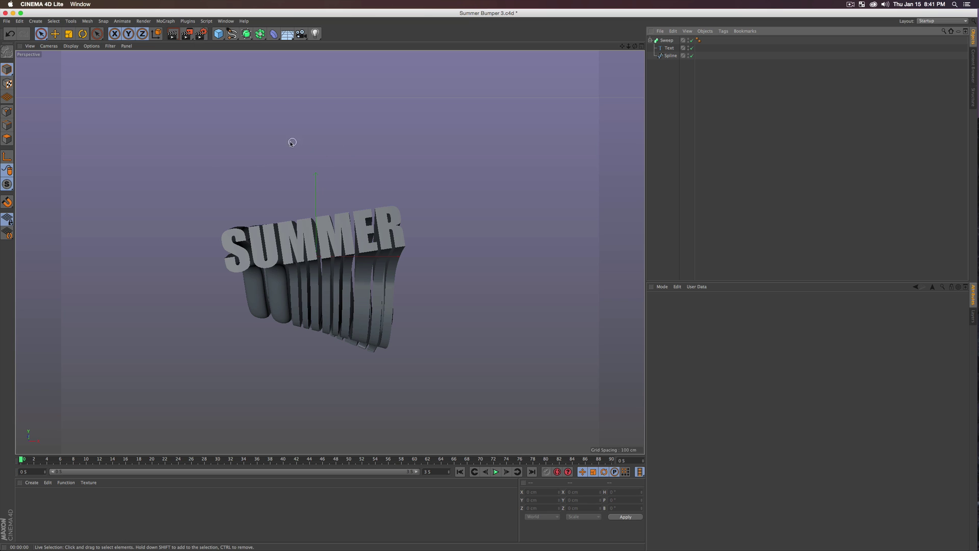
Step: Set the render output size to 1920 by 1080 pixels
click(201, 34)
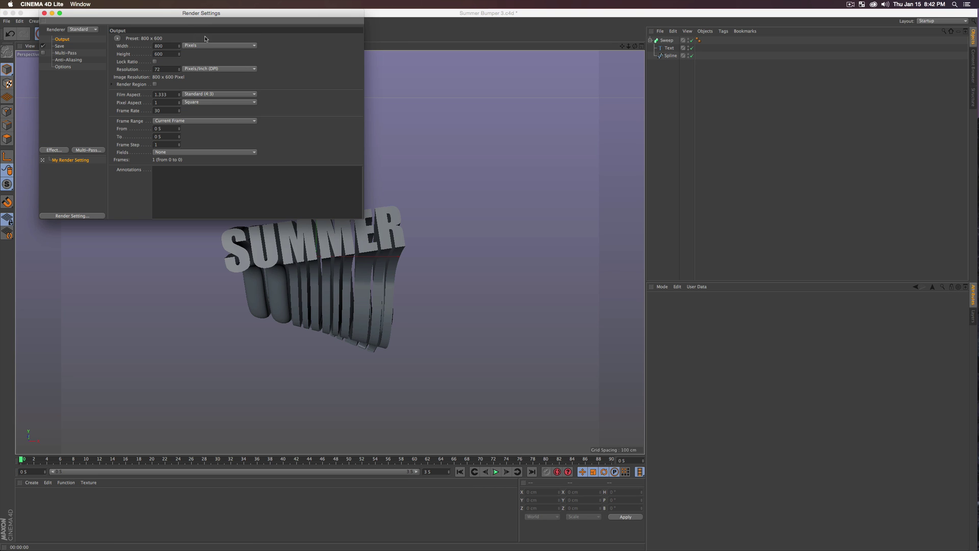
text(1920)
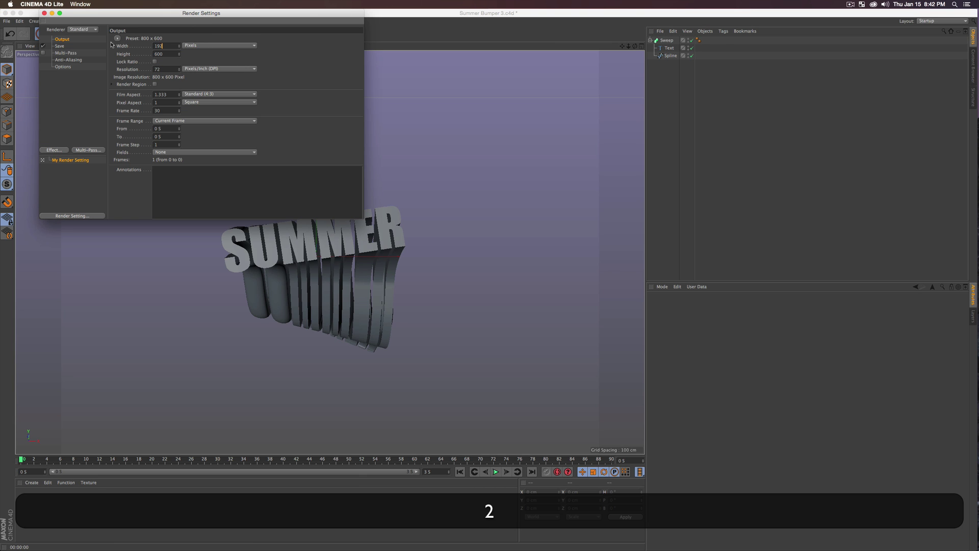
key(Tab)
text(1080)
key(Return)
click(90, 95)
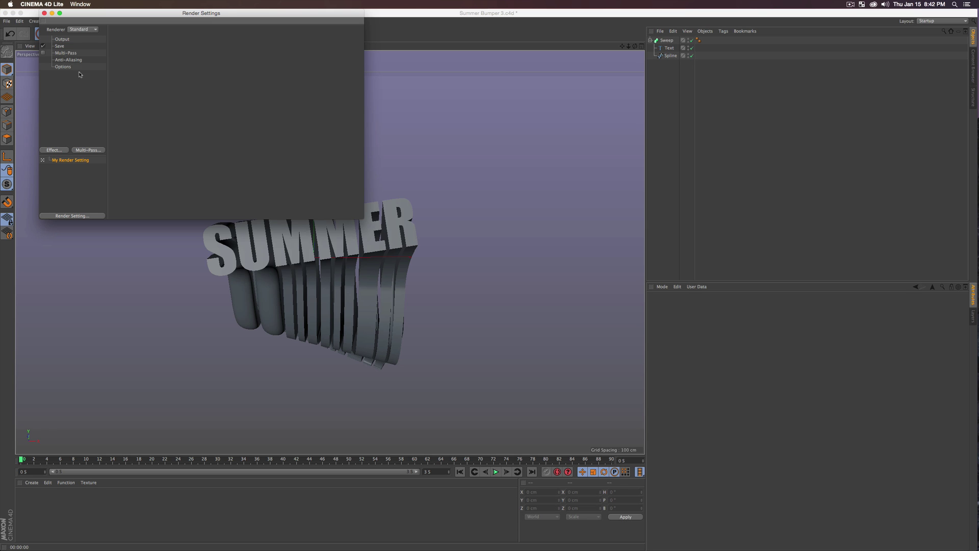
Step: Add the Ambient Occlusion effect to the render settings and render a preview
right_click(61, 92)
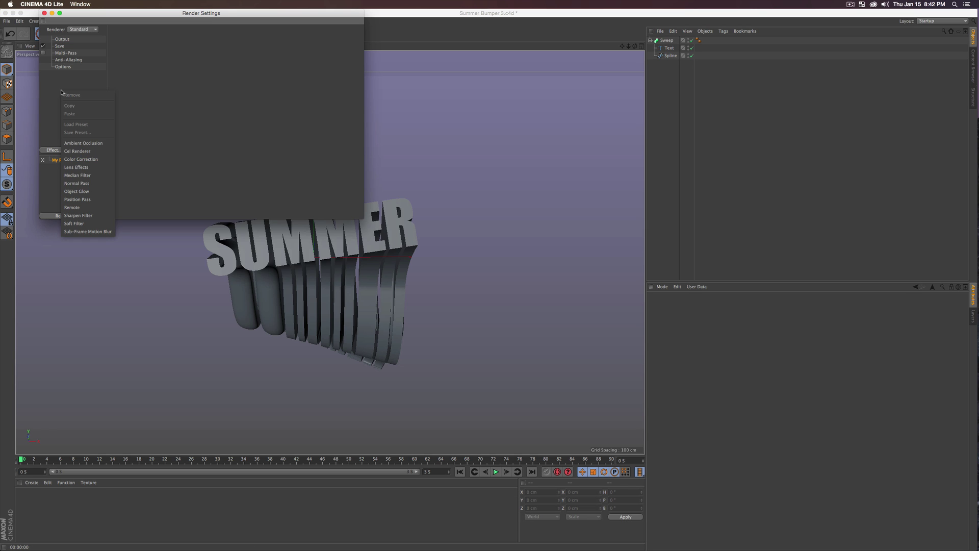
click(82, 144)
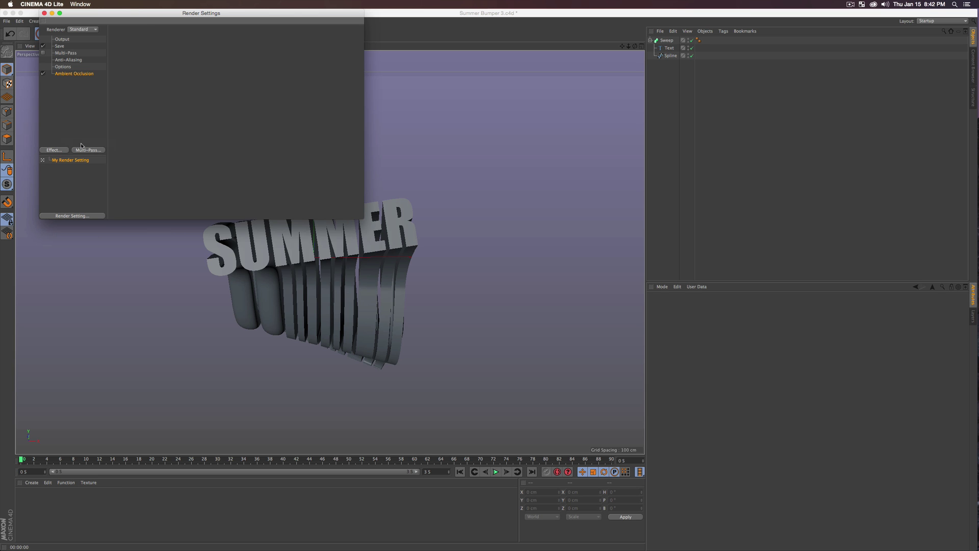
click(66, 127)
click(44, 14)
key(super+r)
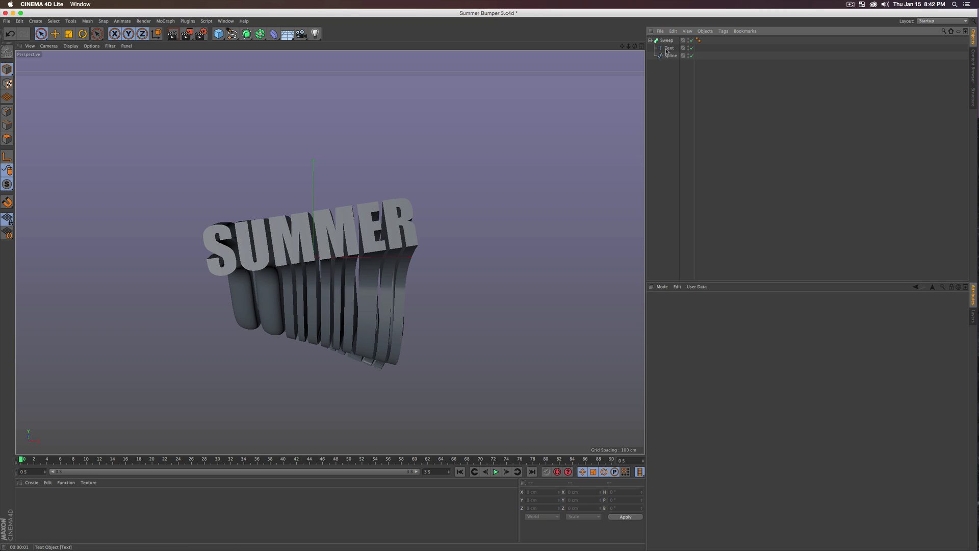
Step: Set both the start and end caps of the Sweep object to Fillet Cap
click(666, 40)
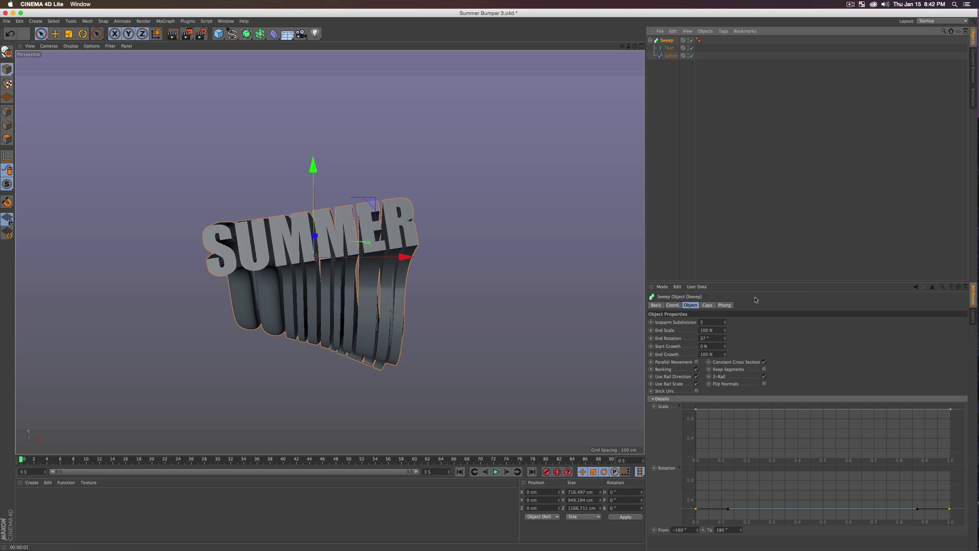
click(709, 305)
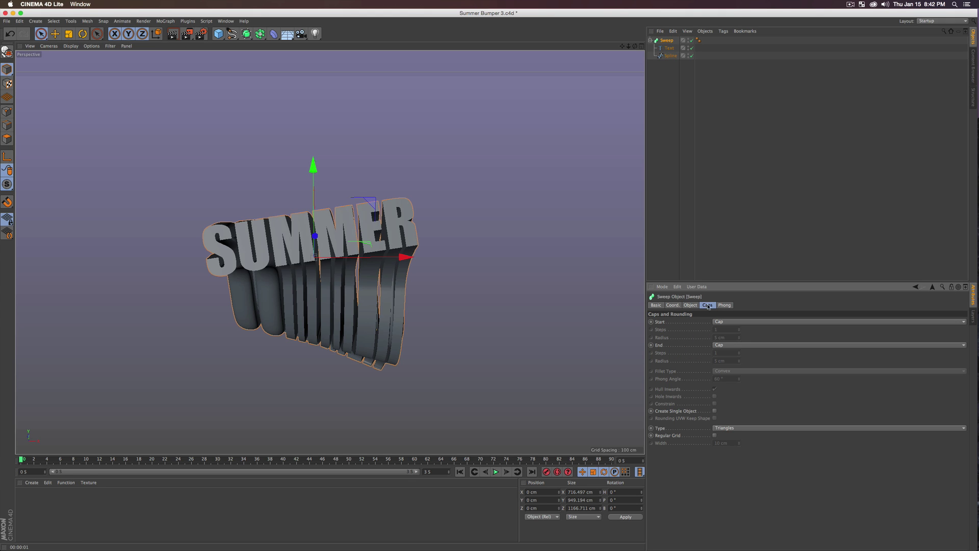
click(727, 323)
click(722, 350)
click(720, 347)
click(721, 378)
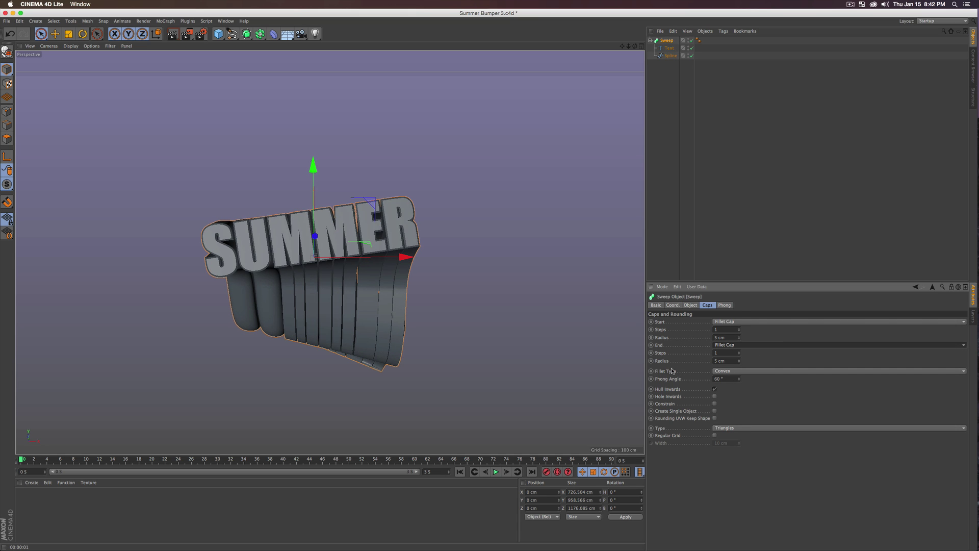
Step: Set the Sweep caps' fillet type to 1 Step and render a preview of the letter edges
click(726, 372)
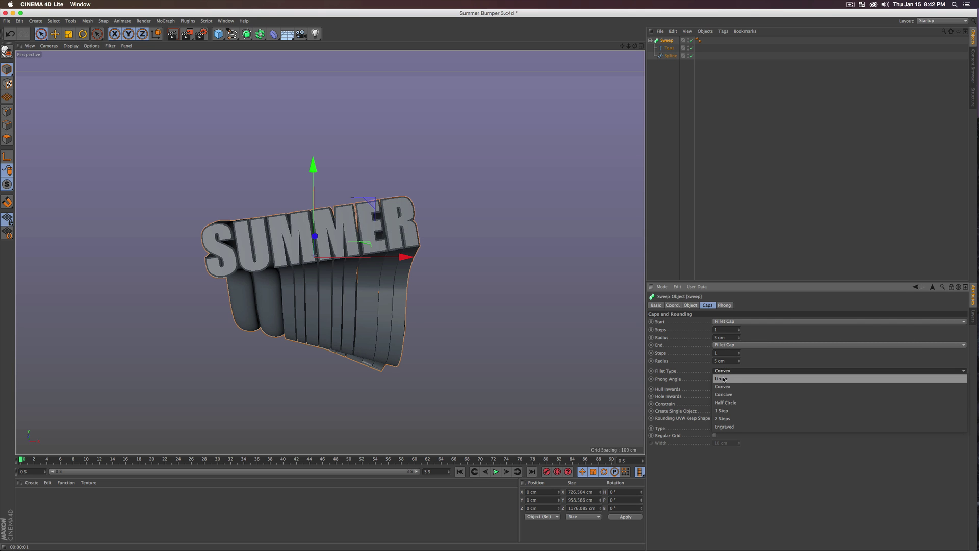
click(726, 408)
key(2)
drag(345, 219, 449, 208)
key(3)
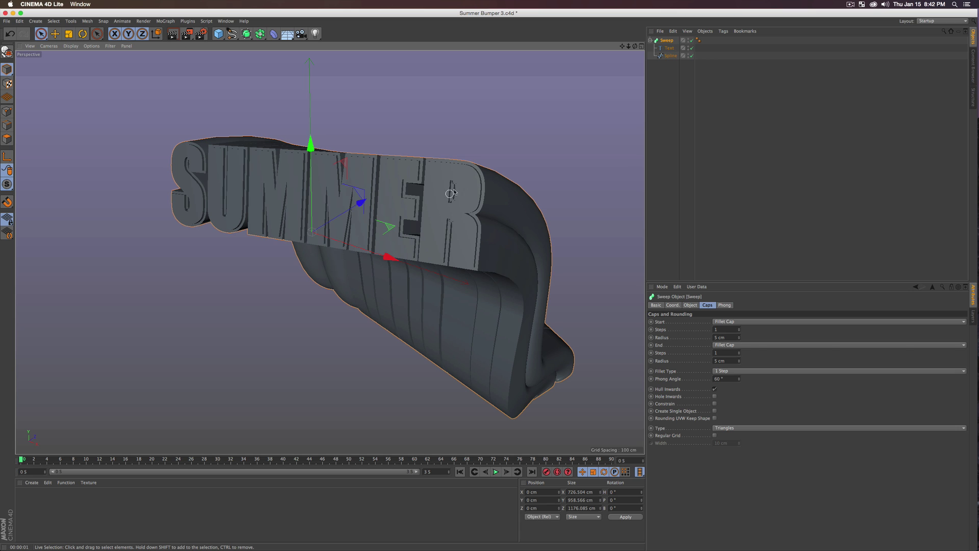
key(super+r)
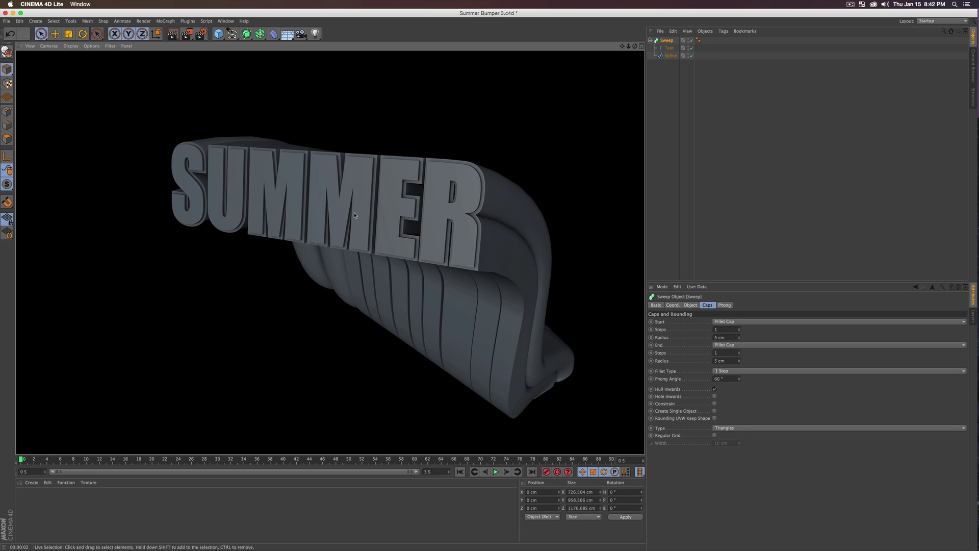
Step: Enlarge the material area, create a new material and open it for editing
key(2)
drag(394, 207, 646, 96)
key(3)
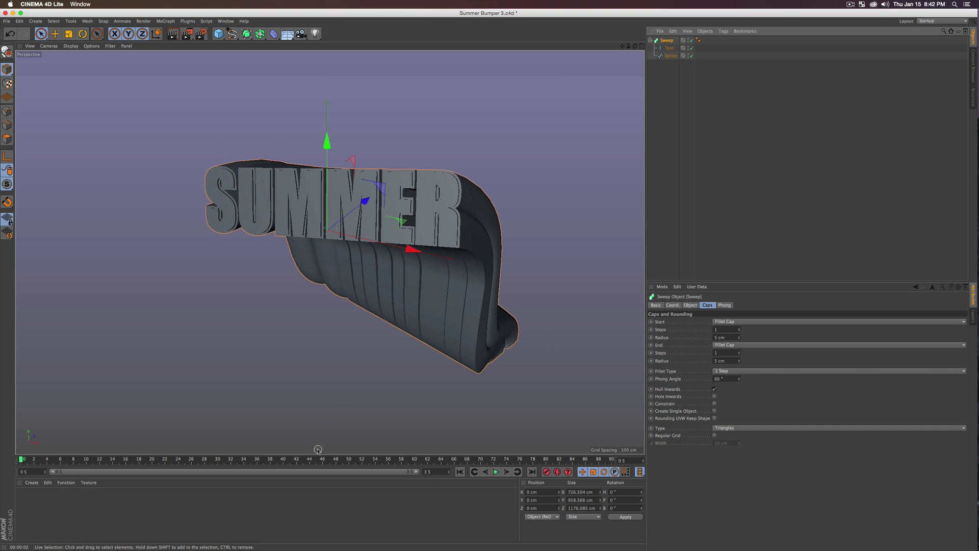
drag(316, 451, 316, 428)
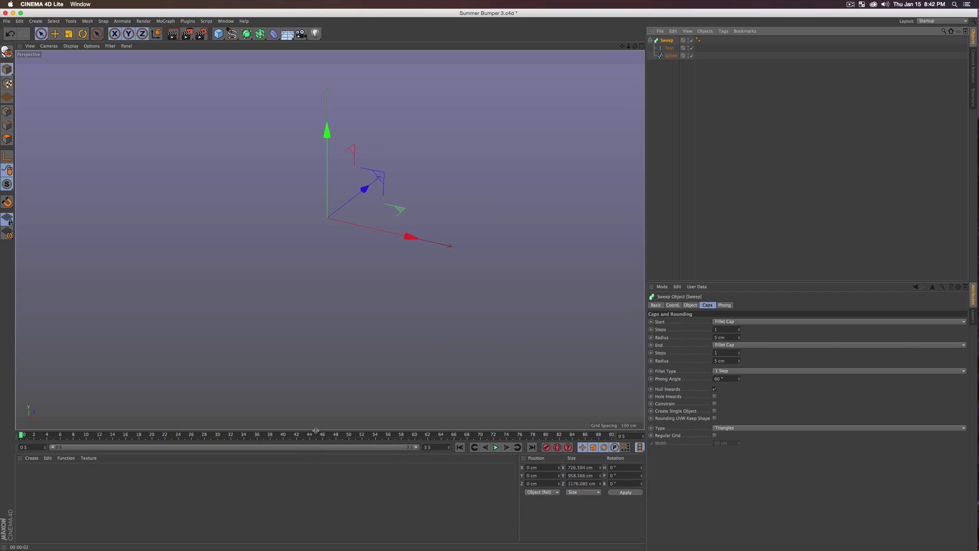
click(31, 486)
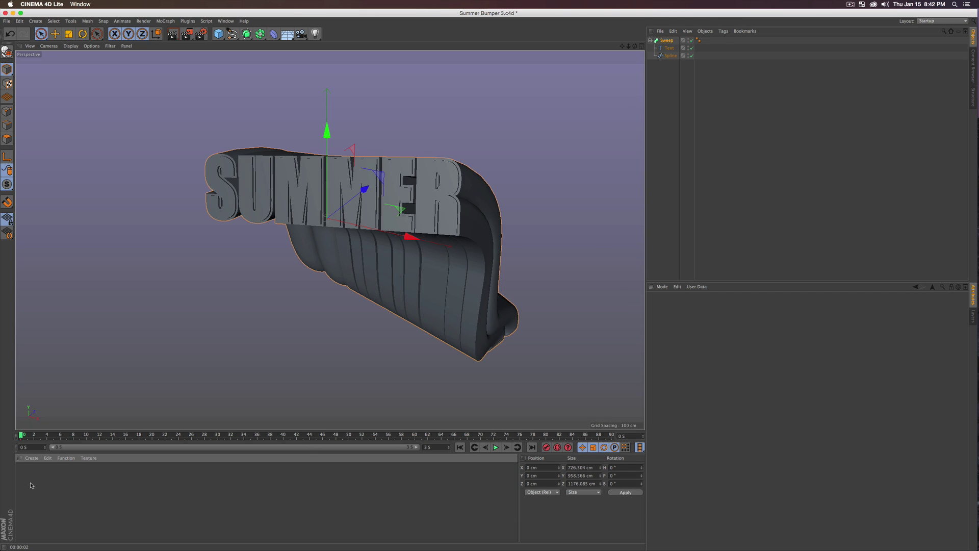
double_click(28, 473)
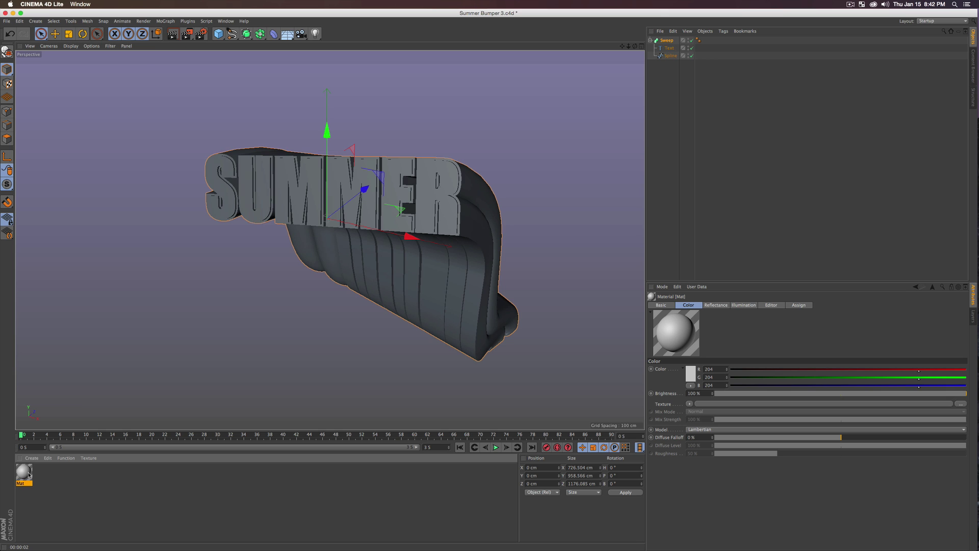
double_click(28, 474)
Step: Turn off the new material's Color and Reflectance channels and enable Luminance
click(154, 142)
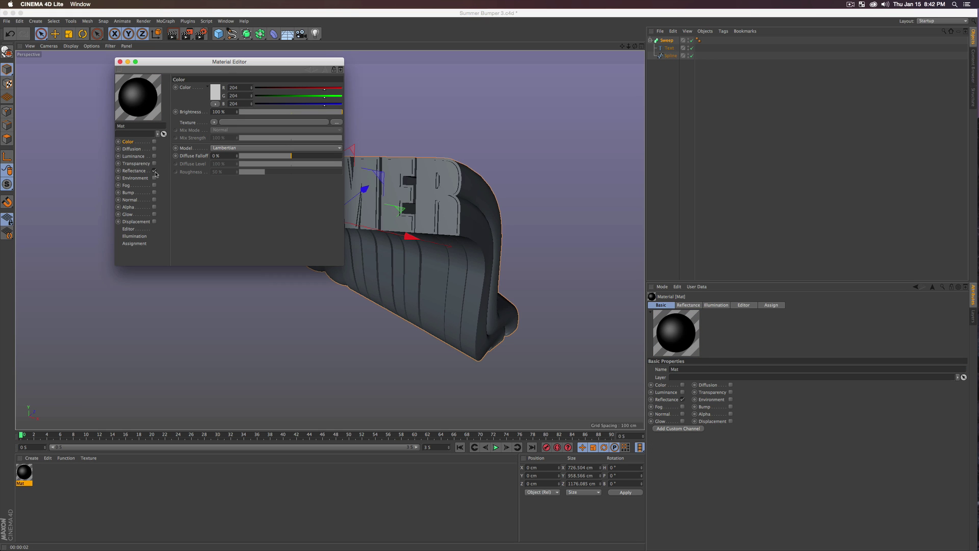
click(155, 171)
click(134, 157)
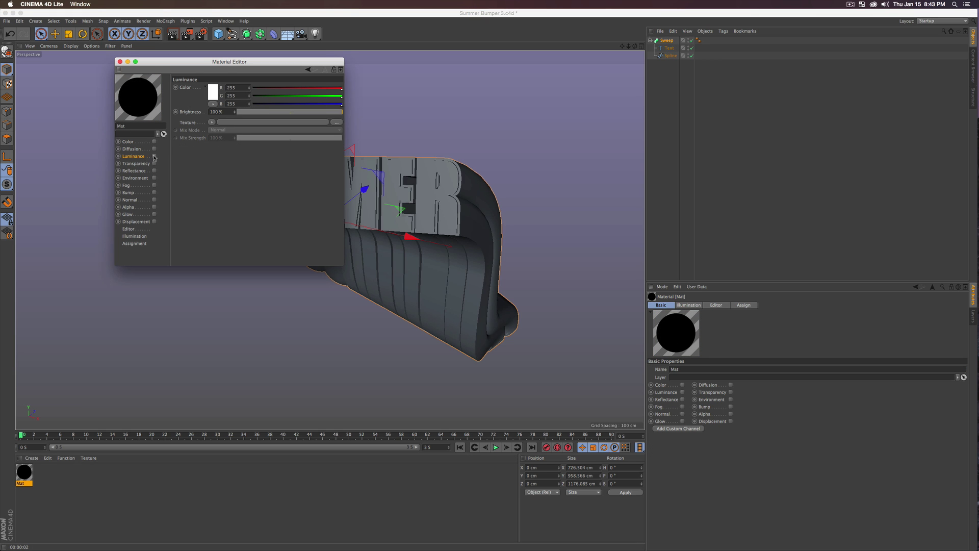
click(154, 157)
Step: Set the material's luminance color to coral red (RGB 247, 105, 105) and close its editor
drag(214, 62, 678, 134)
click(694, 153)
click(705, 187)
click(598, 119)
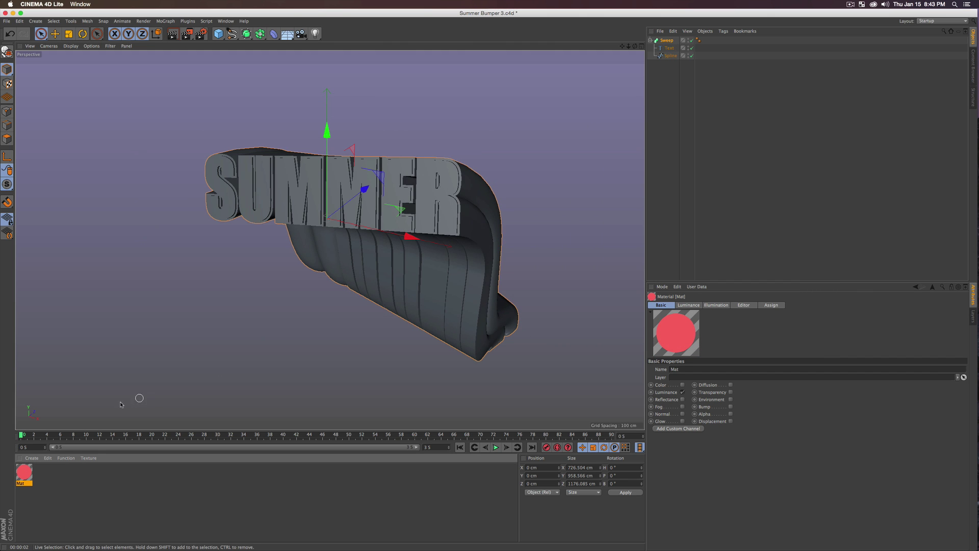
Step: Apply the coral red material to the Sweep object and render a preview
drag(29, 470, 671, 44)
click(523, 219)
key(super+r)
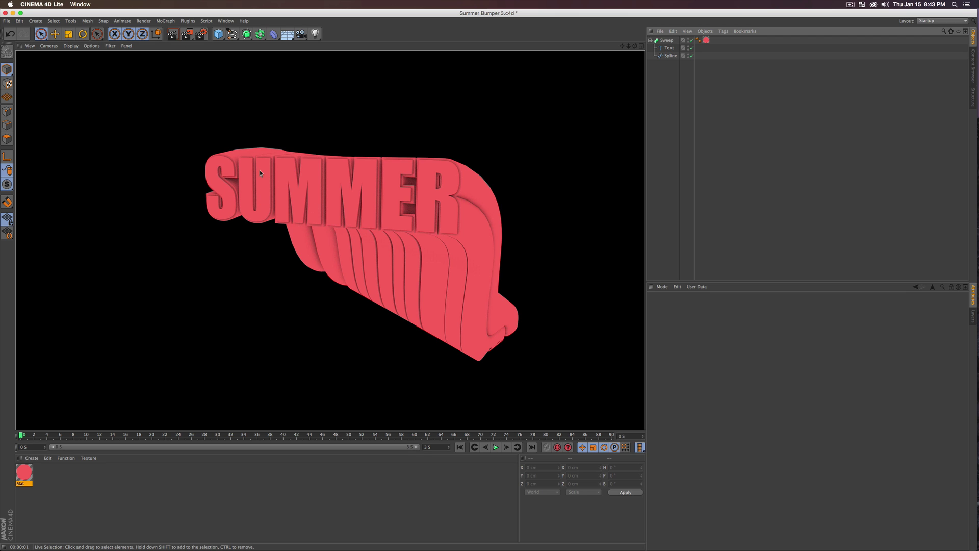
Step: Duplicate the coral red material and set the copy's luminance color to orange (RGB 232, 163, 78)
click(25, 474)
super+drag(25, 475, 43, 478)
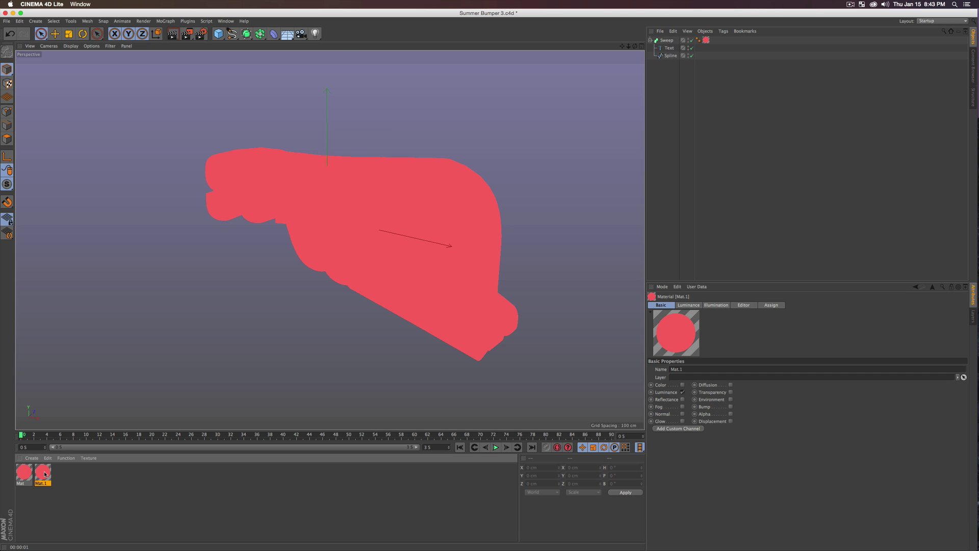
double_click(44, 473)
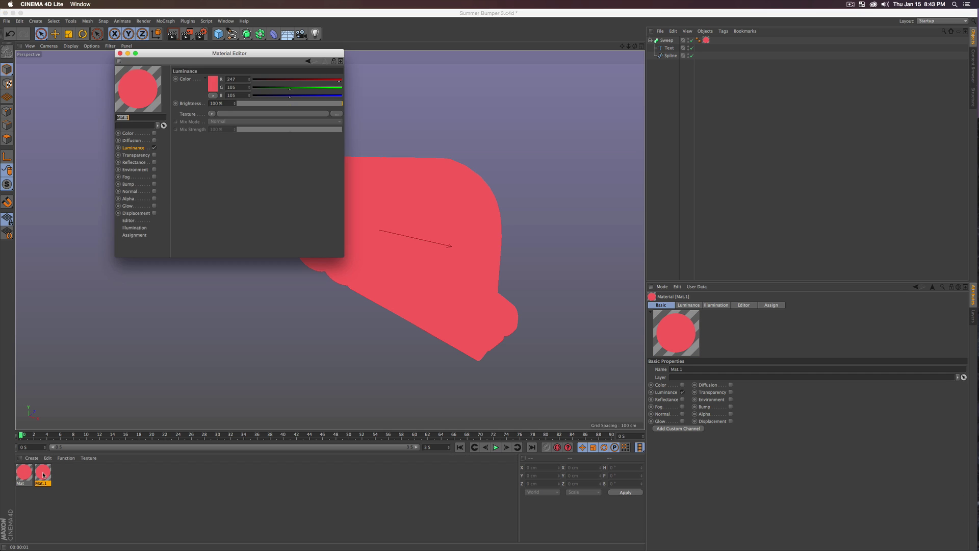
click(210, 89)
click(201, 57)
click(198, 65)
click(224, 112)
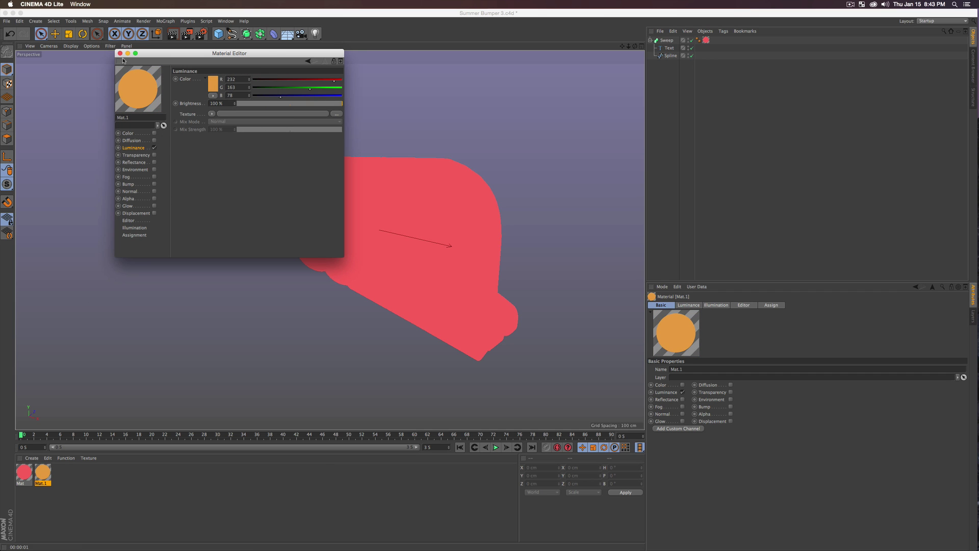
click(120, 53)
Step: Apply the orange material to the Sweep object and restrict its texture tag to selection C1
click(69, 475)
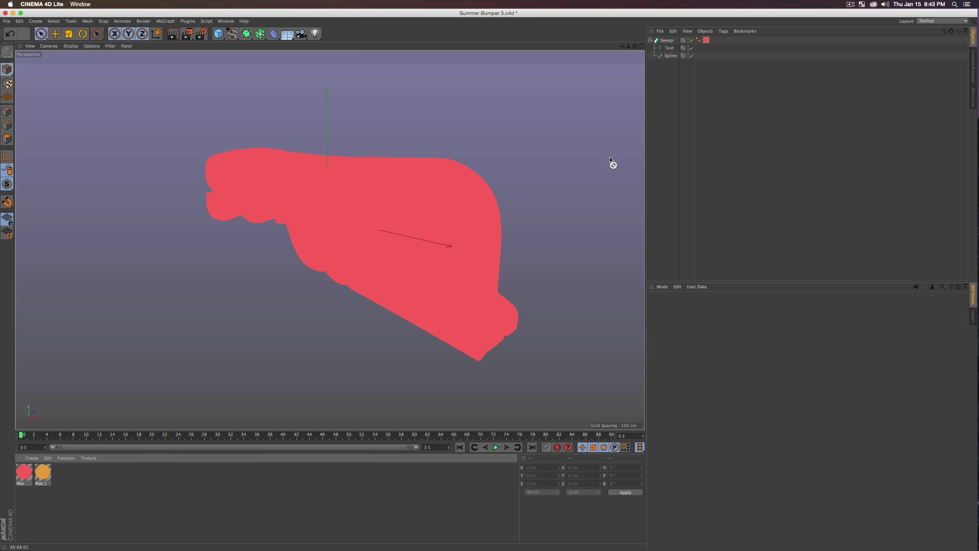
drag(662, 50, 667, 41)
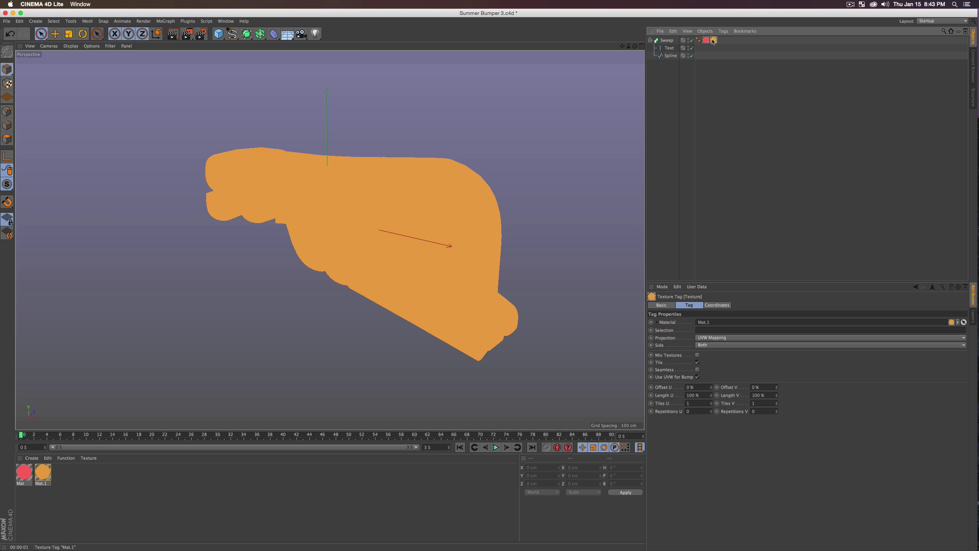
click(714, 331)
key(shift)
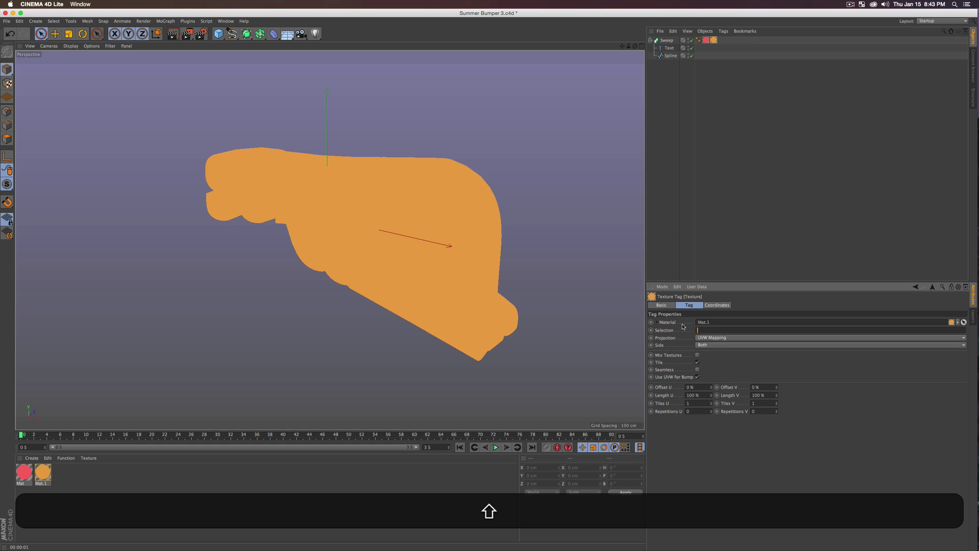
text(C1)
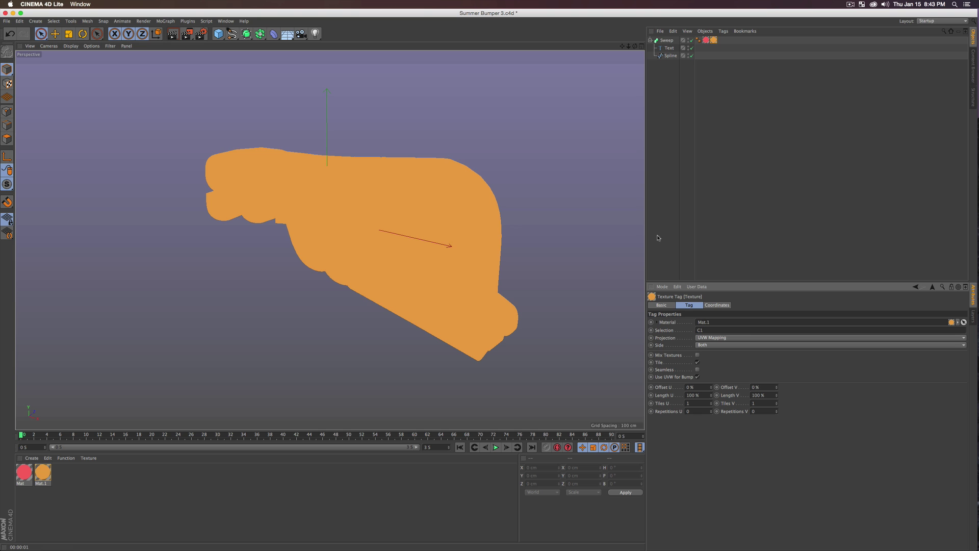
Step: Deselect the texture tag and render a preview of the orange-faced SUMMER lettering
click(671, 223)
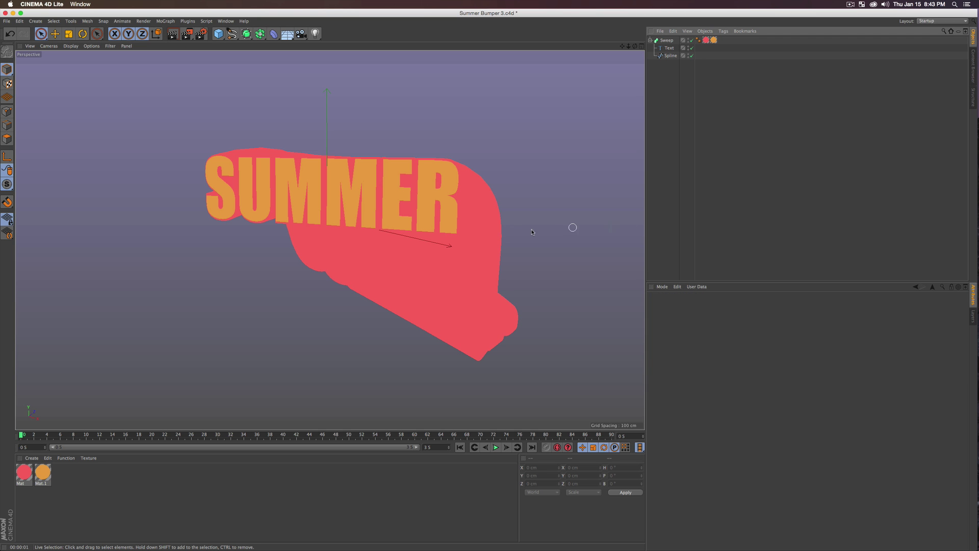
drag(368, 224, 424, 224)
key(2)
key(super+r)
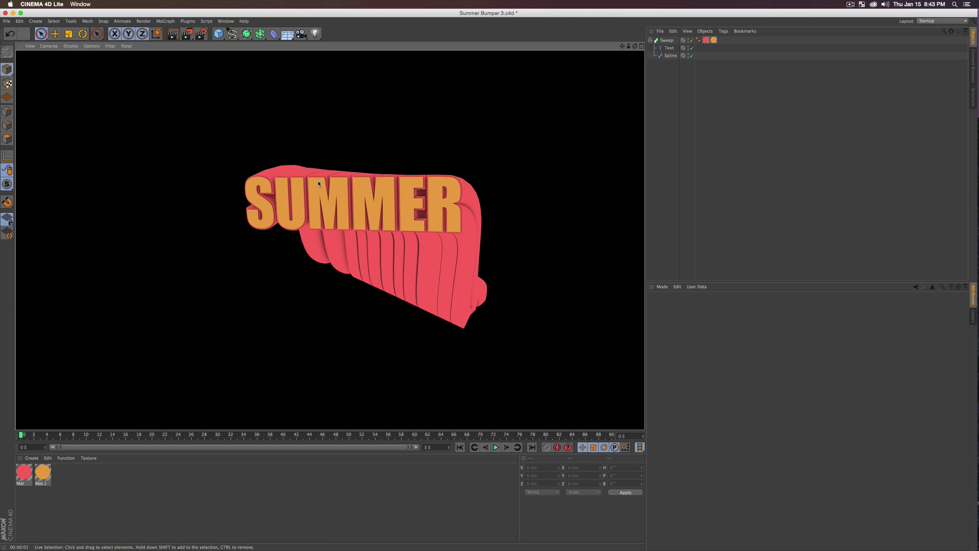
Step: Switch the perspective view's display mode to Gouraud Shading (Lines)
drag(516, 289, 525, 306)
key(2)
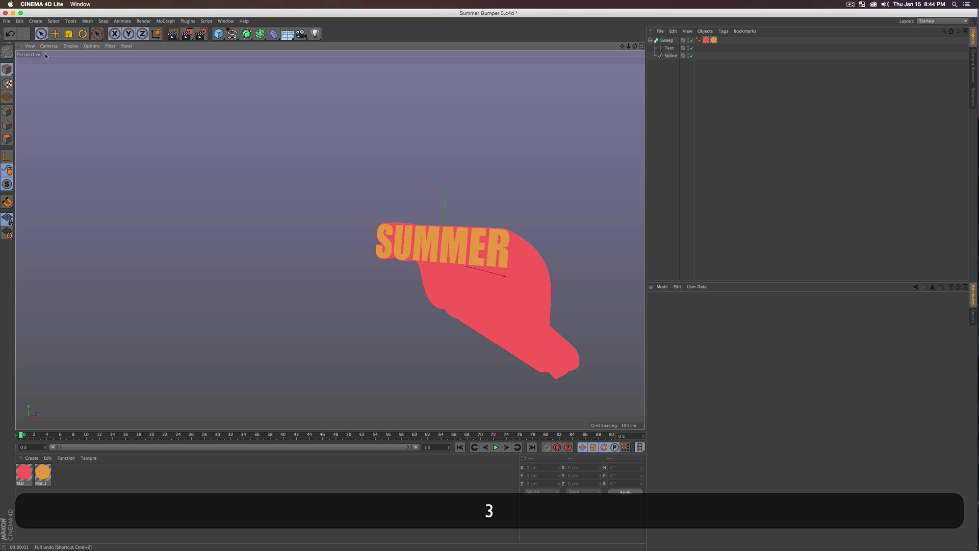
click(70, 48)
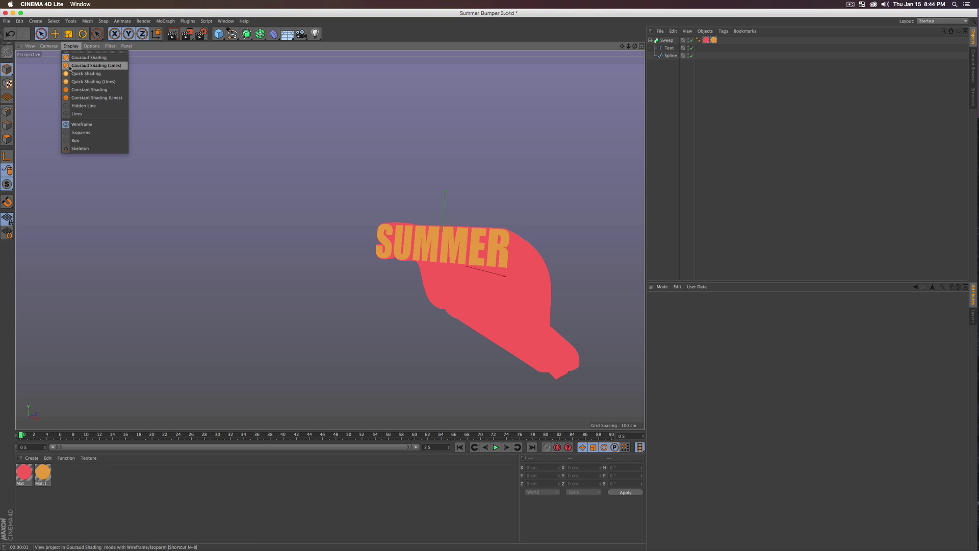
click(84, 66)
key(3)
mouse_move(562, 328)
mouse_down()
mouse_move(515, 287)
mouse_move(538, 294)
mouse_move(435, 255)
mouse_move(417, 280)
mouse_move(432, 290)
mouse_up()
key(1)
key(2)
key(3)
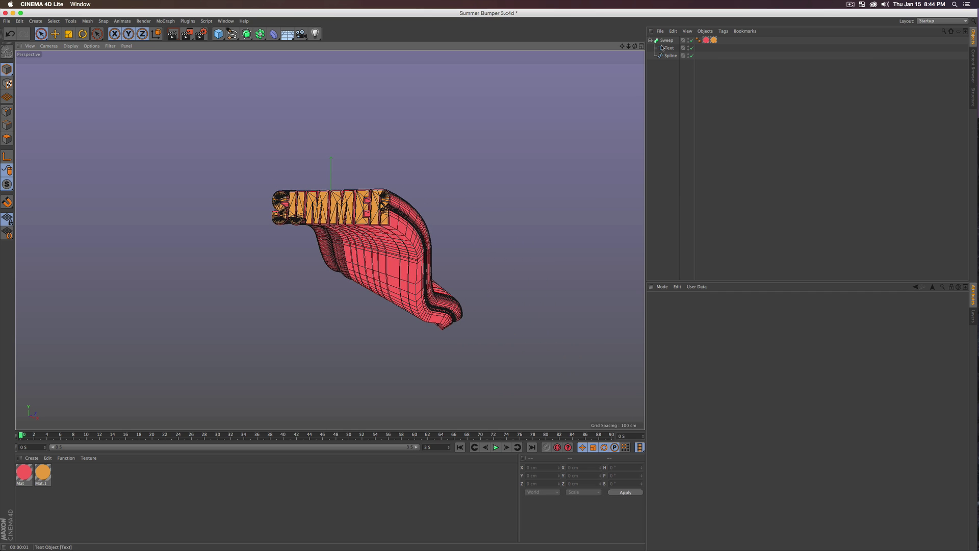
Step: Lower the end point of the Sweep's Scale curve to 0 so the extrusion tapers to a tip, and render a preview
click(665, 43)
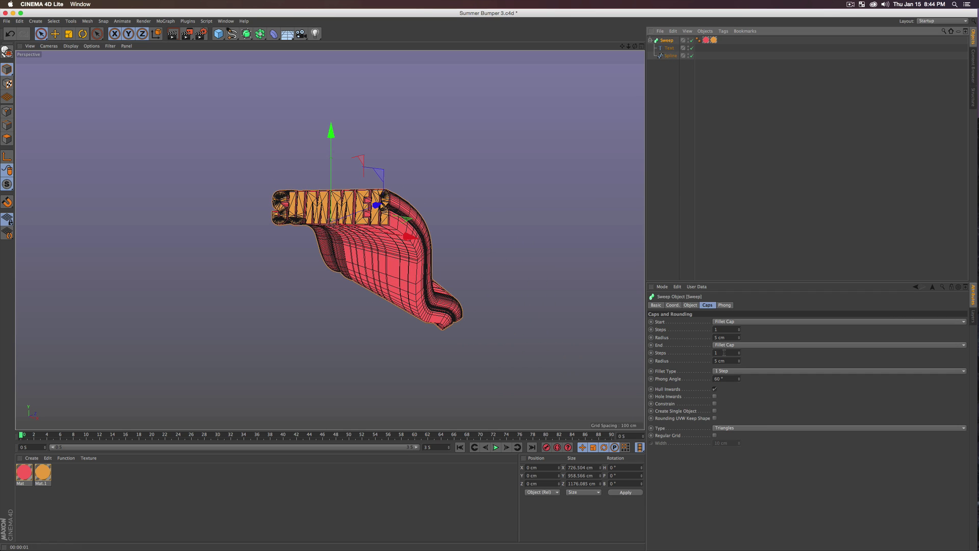
click(695, 305)
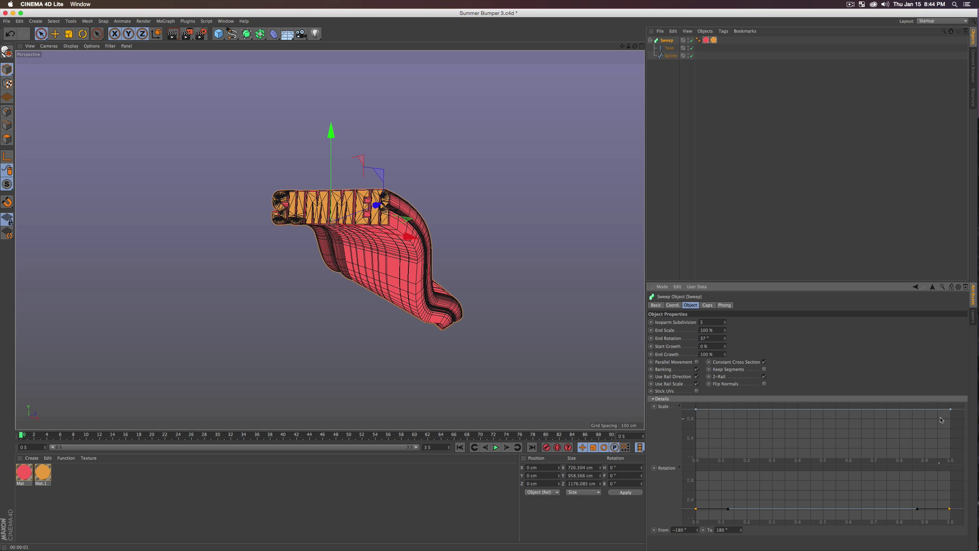
drag(951, 409, 958, 466)
key(3)
drag(541, 331, 485, 315)
drag(409, 297, 438, 255)
key(3)
mouse_move(725, 356)
mouse_down()
mouse_move(726, 398)
mouse_move(724, 306)
mouse_move(725, 347)
mouse_up()
alt+drag(357, 230, 441, 229)
key(super+r)
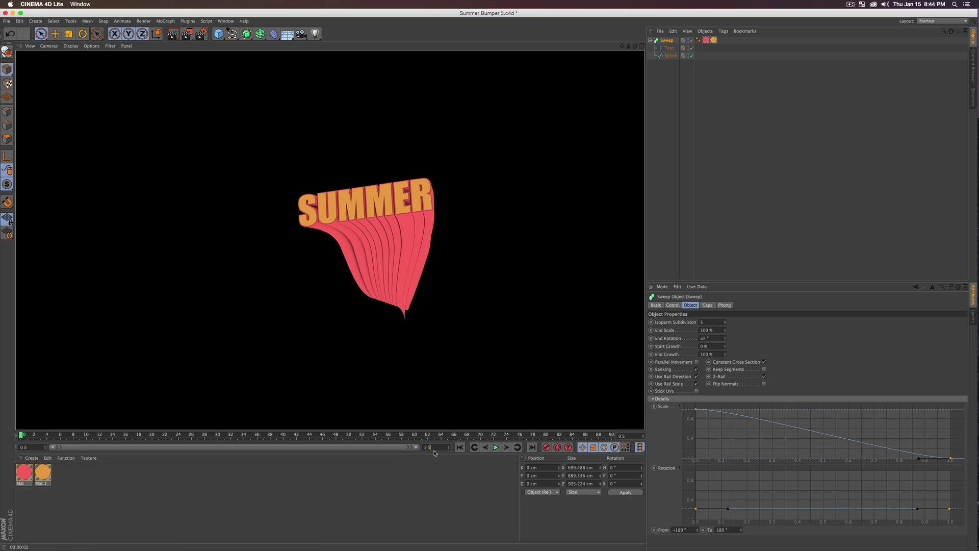
Step: Set the project's end time to 10 s and extend the preview range over the full duration
text(10)
key(Return)
drag(166, 448, 424, 446)
Step: Set a keyframe for the Sweep's Start Growth at 0% on frame 139
drag(334, 435, 295, 438)
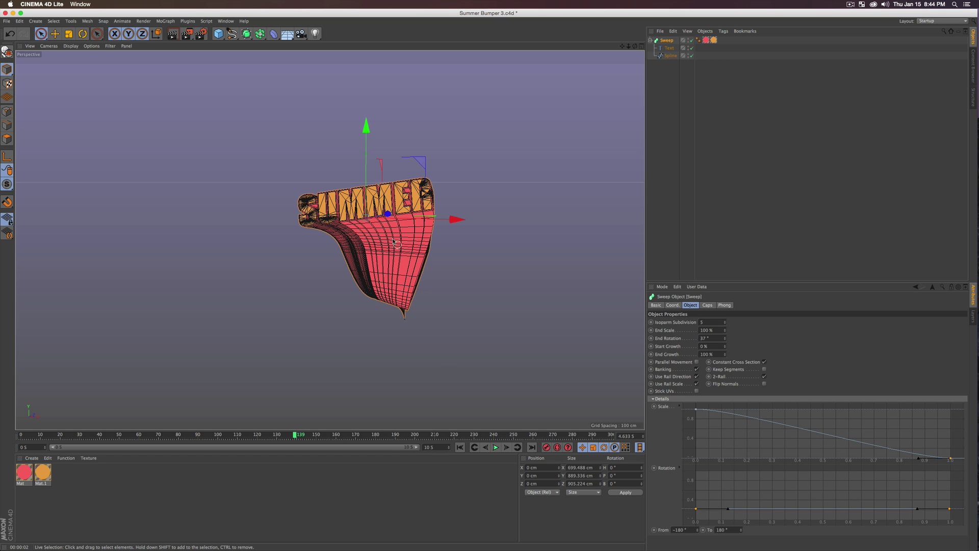
drag(401, 251, 413, 282)
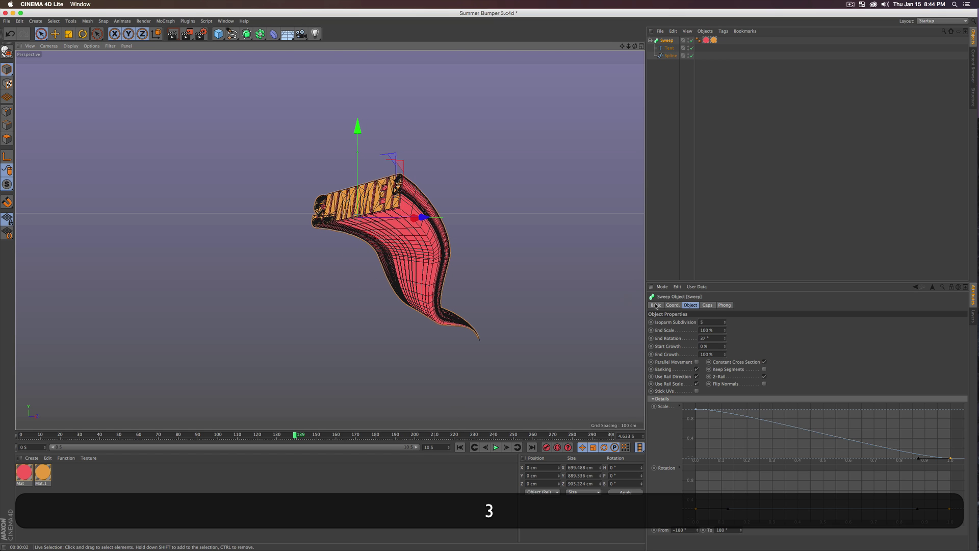
ctrl+click(651, 347)
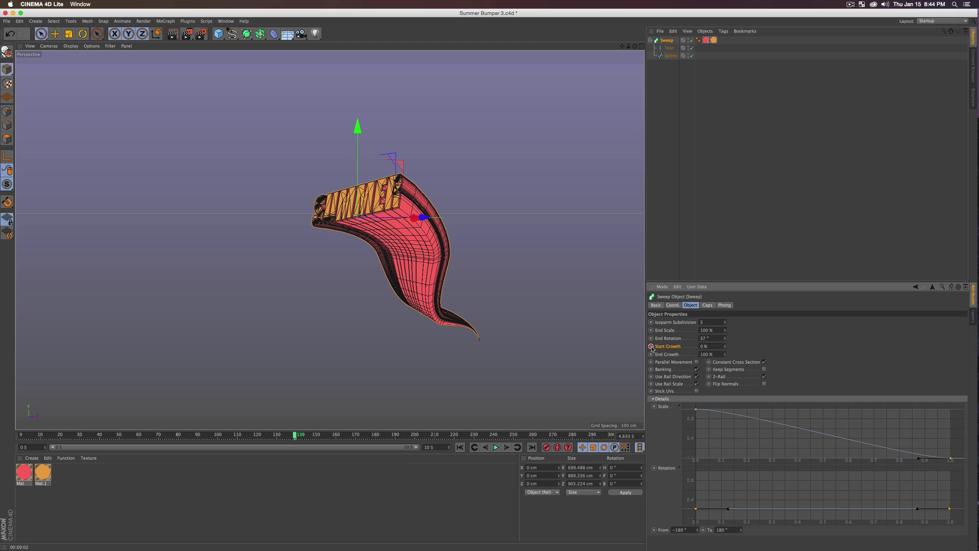
Step: Set a Start Growth keyframe of 100% on frame 3 for the Sweep
drag(296, 437, 26, 442)
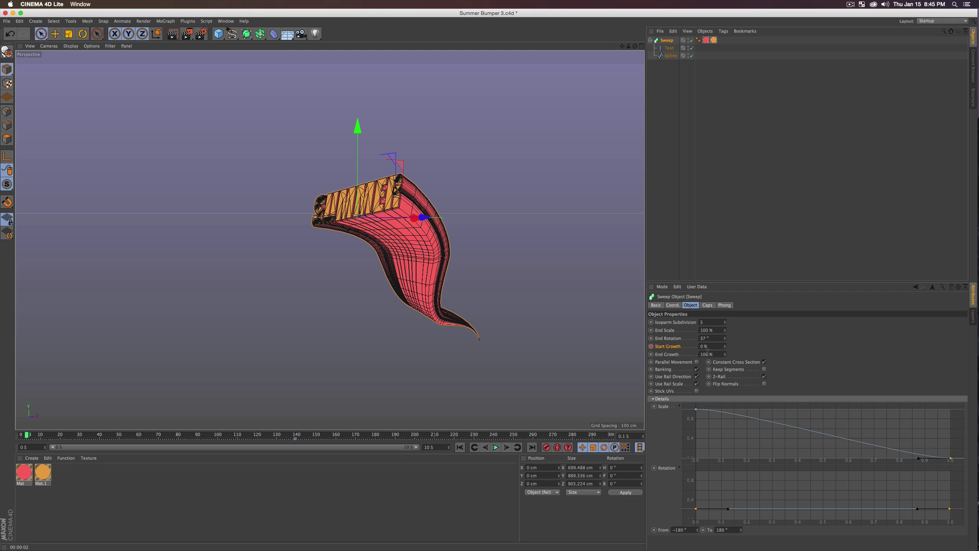
double_click(707, 346)
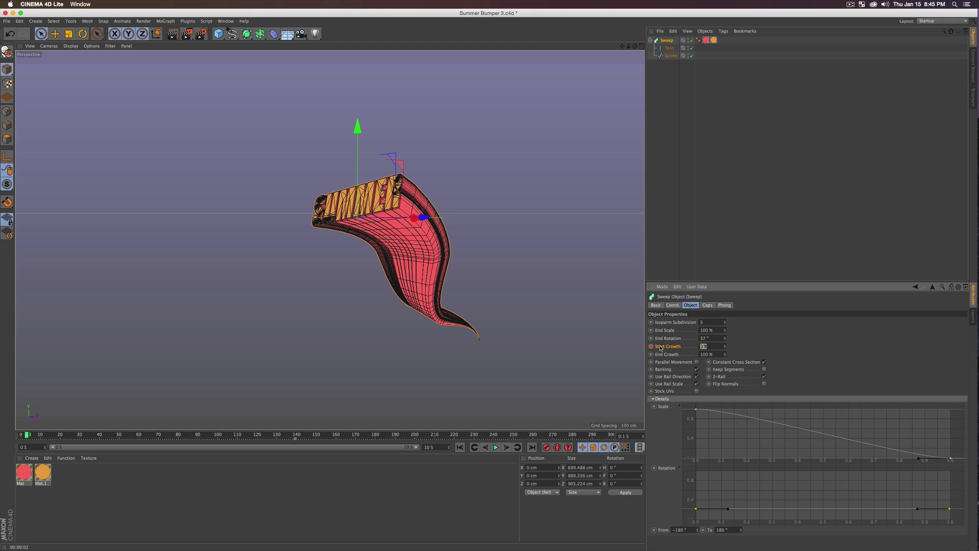
text(100)
key(Return)
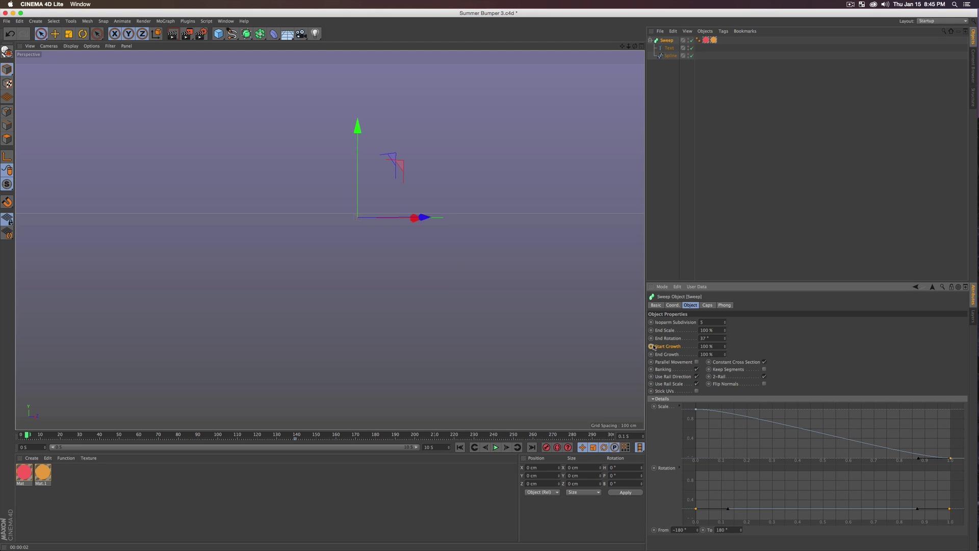
click(651, 346)
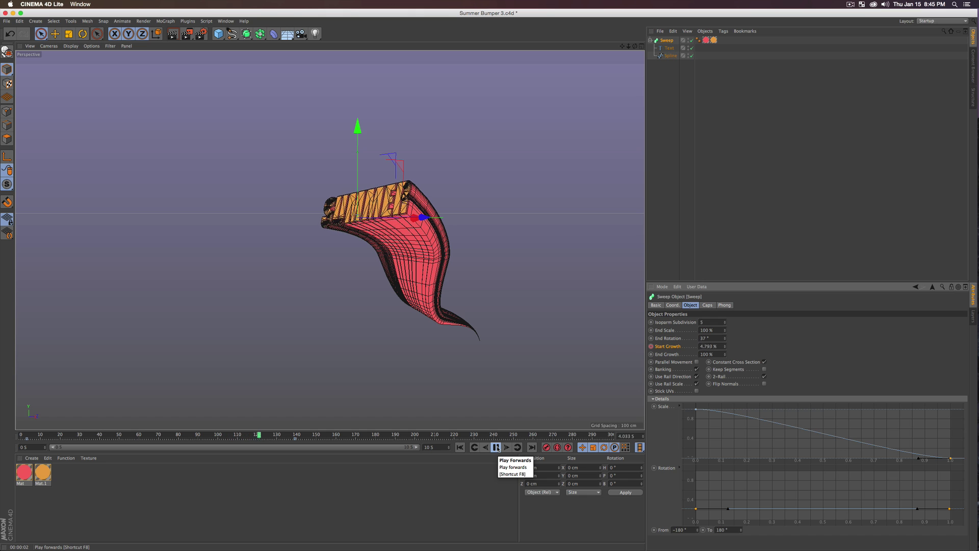
Step: Stop the playback of the growth animation and inspect the lettering at frame 154
click(497, 448)
alt+drag(367, 240, 415, 240)
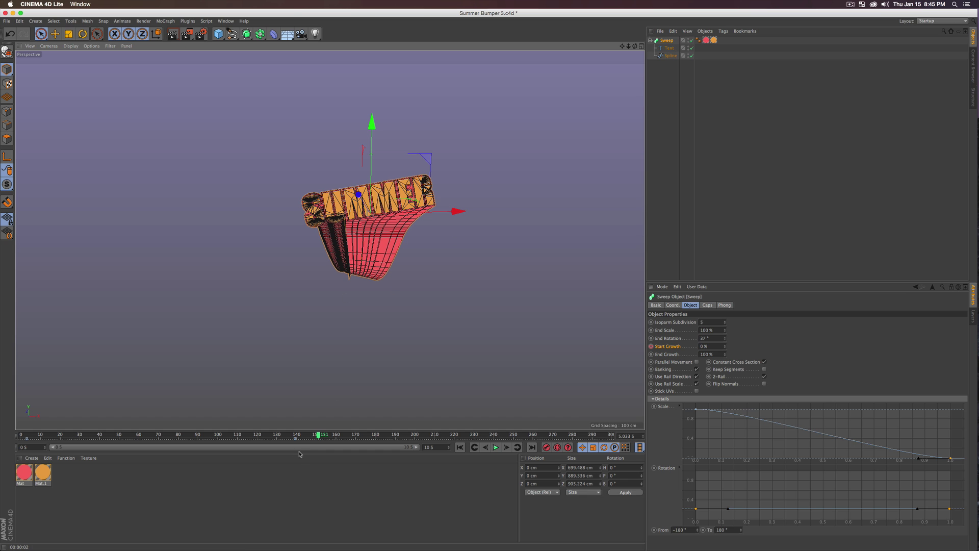
mouse_move(317, 434)
mouse_down()
mouse_move(65, 434)
mouse_move(325, 441)
mouse_up()
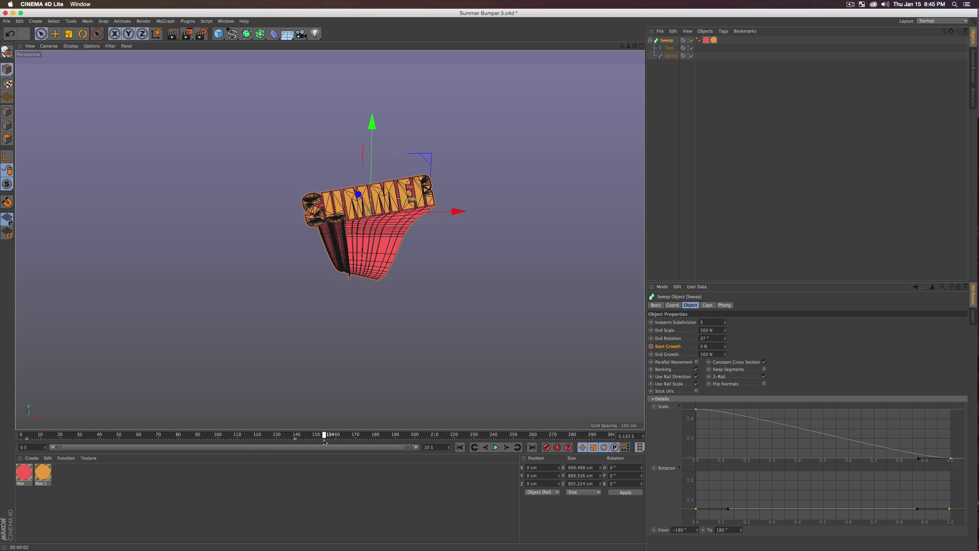
key(1)
drag(361, 181, 311, 203)
key(3)
drag(367, 255, 365, 282)
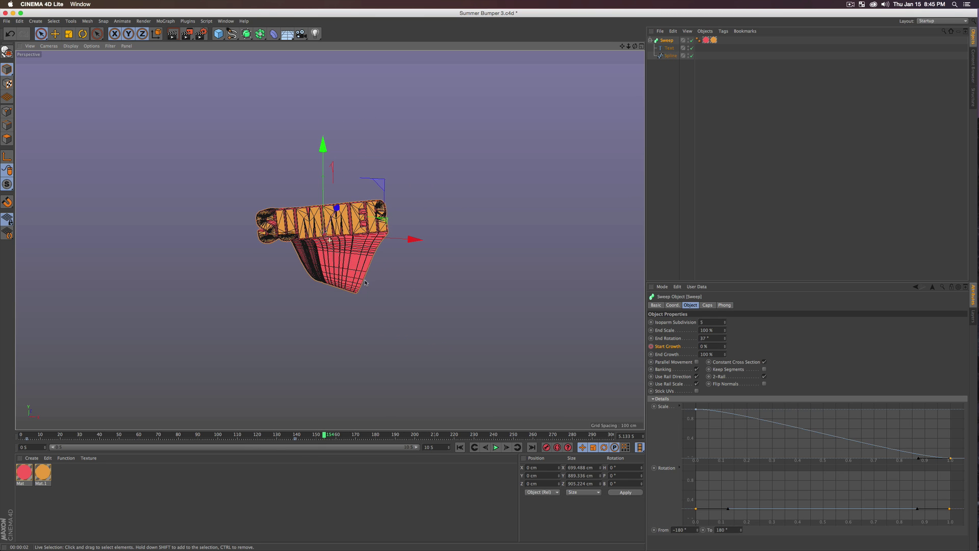
Step: Add a Tube primitive and set its orientation to +Z
click(219, 35)
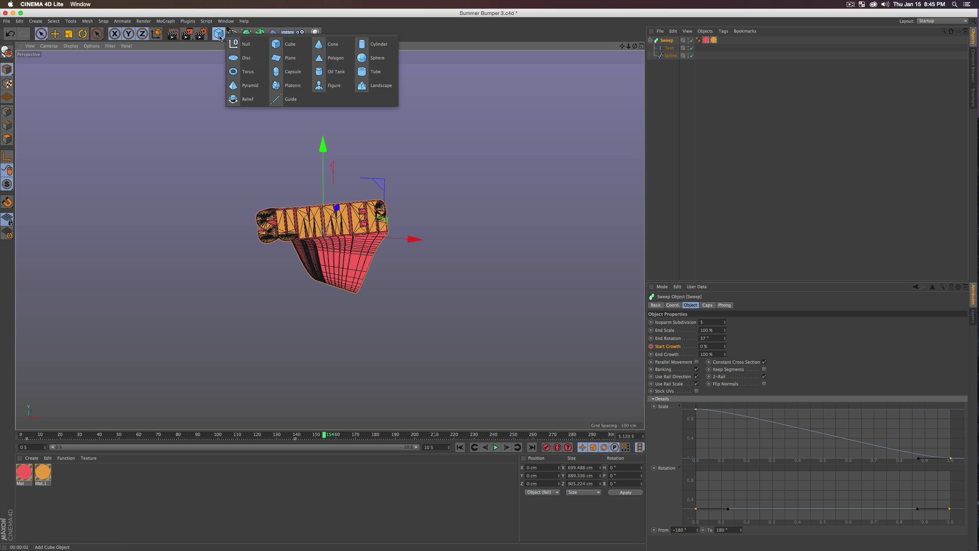
click(374, 77)
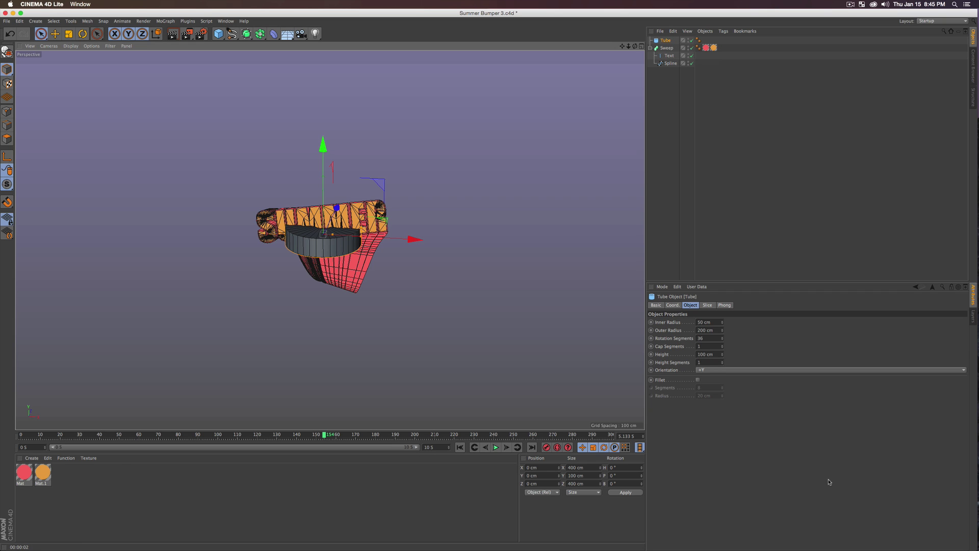
click(714, 370)
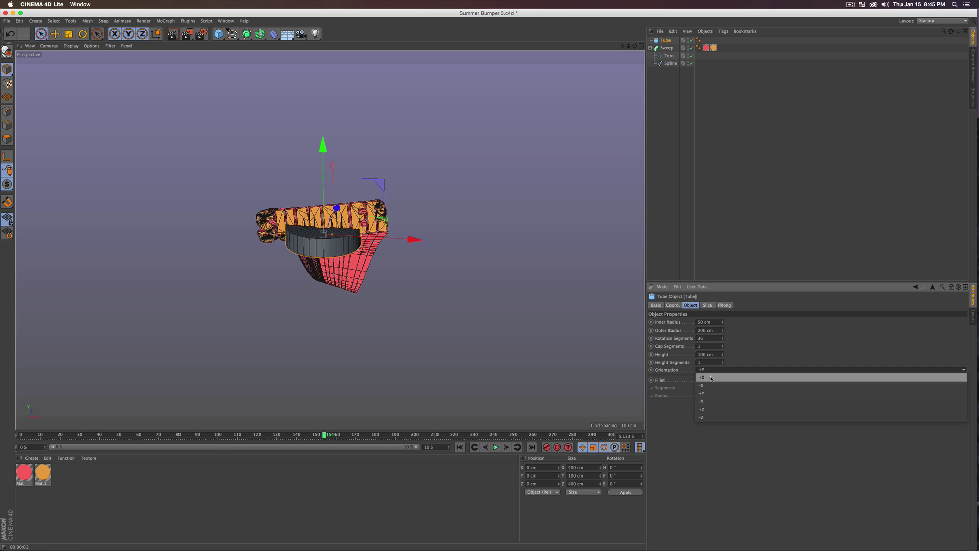
click(712, 378)
click(713, 370)
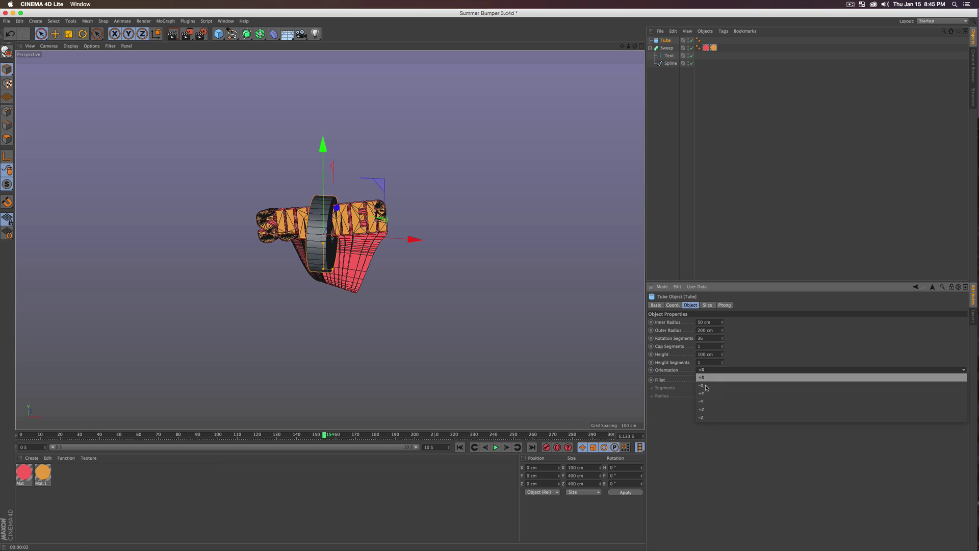
click(706, 411)
Step: Set the Tube's outer radius to 480 cm, inner radius to 413 cm and rotation segments to 124, and render a preview
key(3)
mouse_move(384, 239)
mouse_down()
mouse_move(286, 240)
mouse_move(386, 241)
mouse_up()
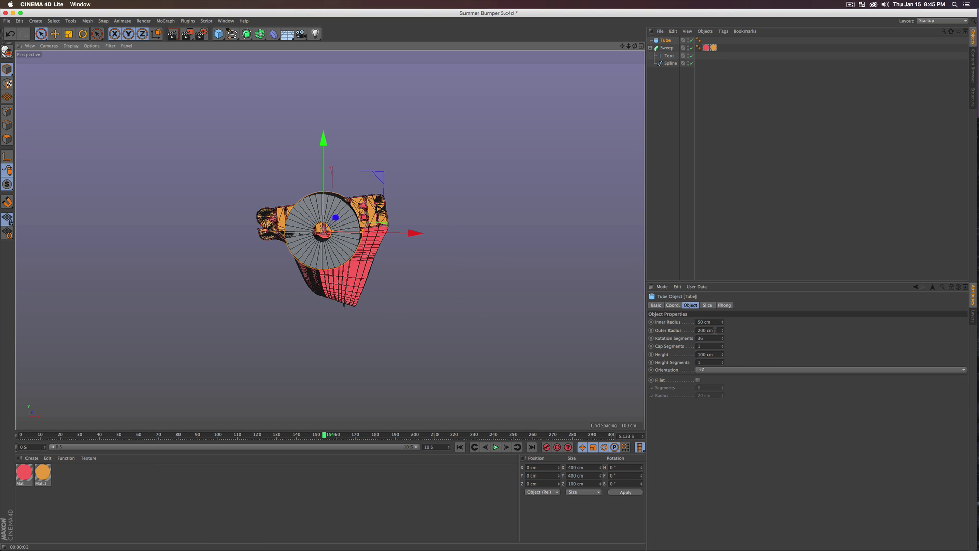
drag(722, 330, 724, 291)
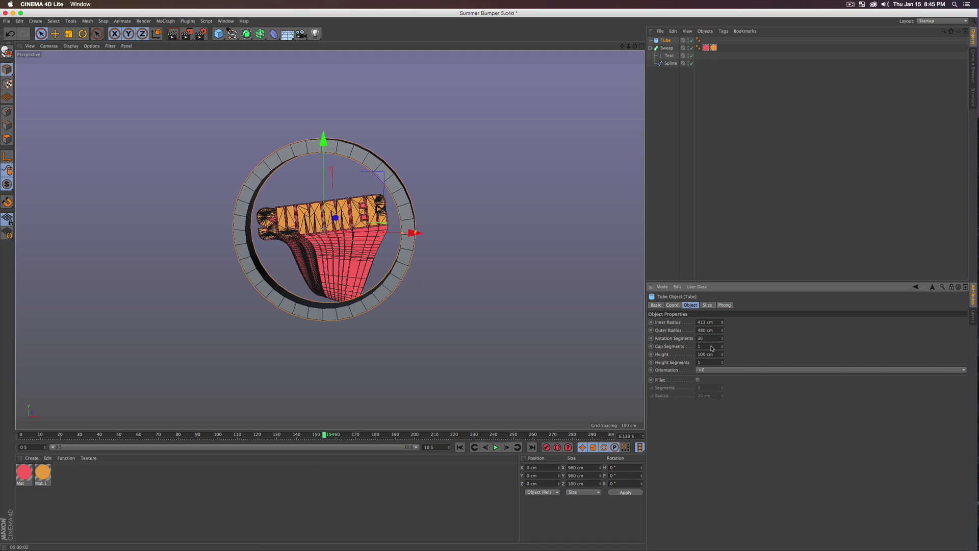
drag(723, 341, 724, 314)
key(super+r)
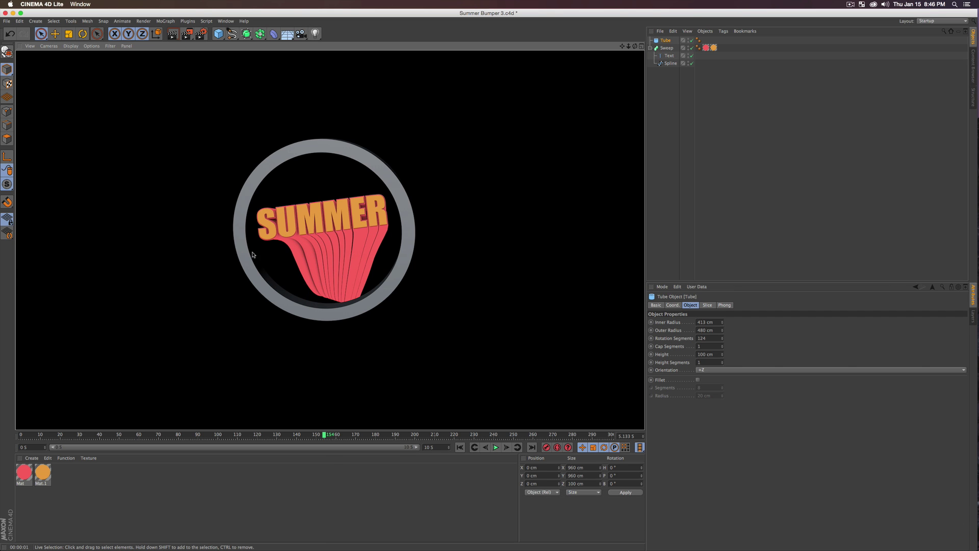
Step: Duplicate the orange material and set the copy's luminance color to purple (about RGB 199, 105, 240)
click(546, 164)
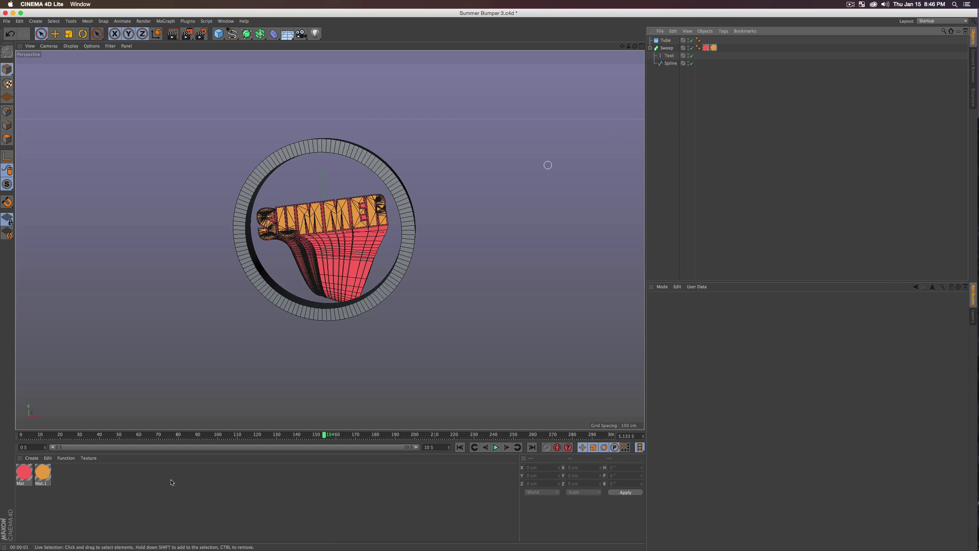
mouse_move(42, 475)
super+mouse_down()
mouse_move(70, 474)
mouse_move(61, 473)
super+mouse_up()
double_click(61, 473)
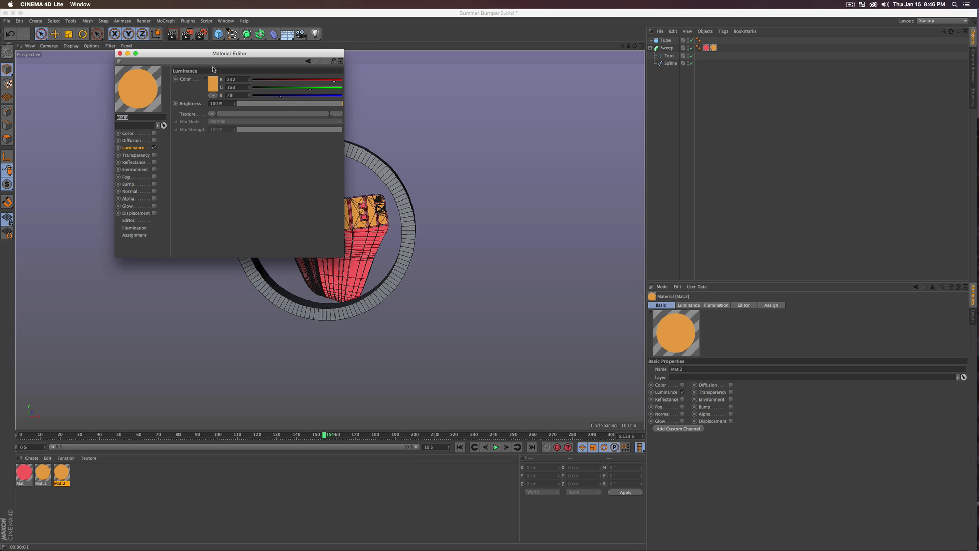
click(213, 83)
drag(224, 56, 257, 58)
click(231, 112)
click(212, 90)
drag(195, 75, 196, 73)
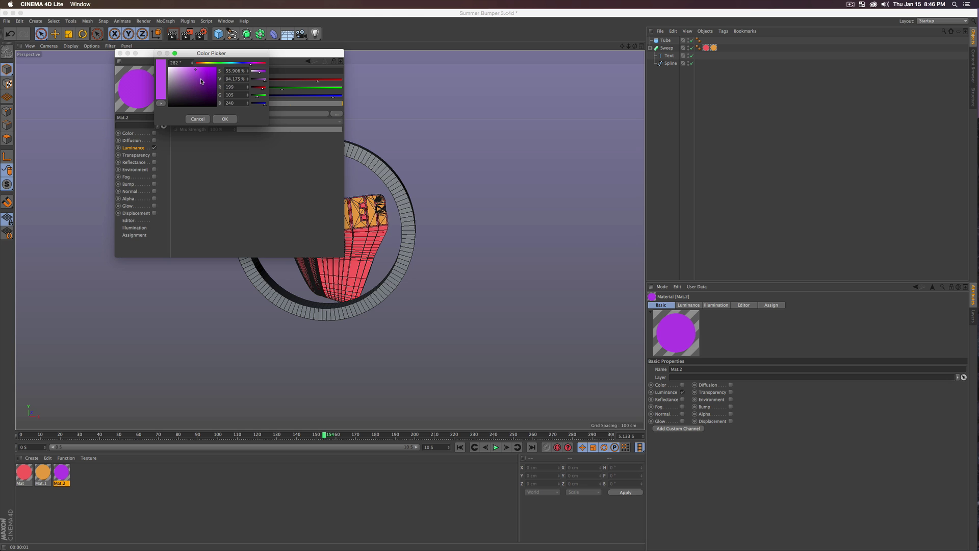
click(229, 119)
click(120, 53)
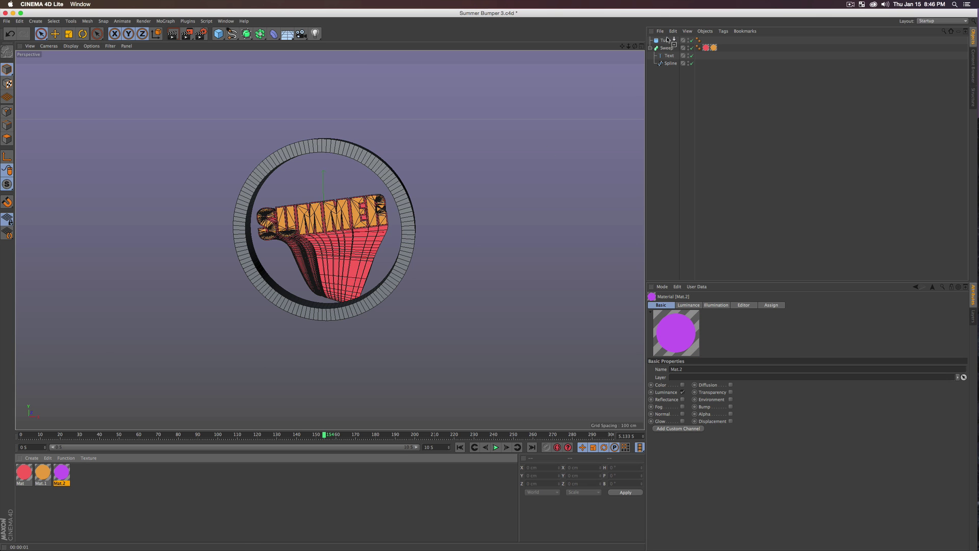
Step: Apply the purple material to the Tube and render a front-facing preview
drag(668, 41, 666, 40)
drag(449, 220, 506, 207)
key(super+r)
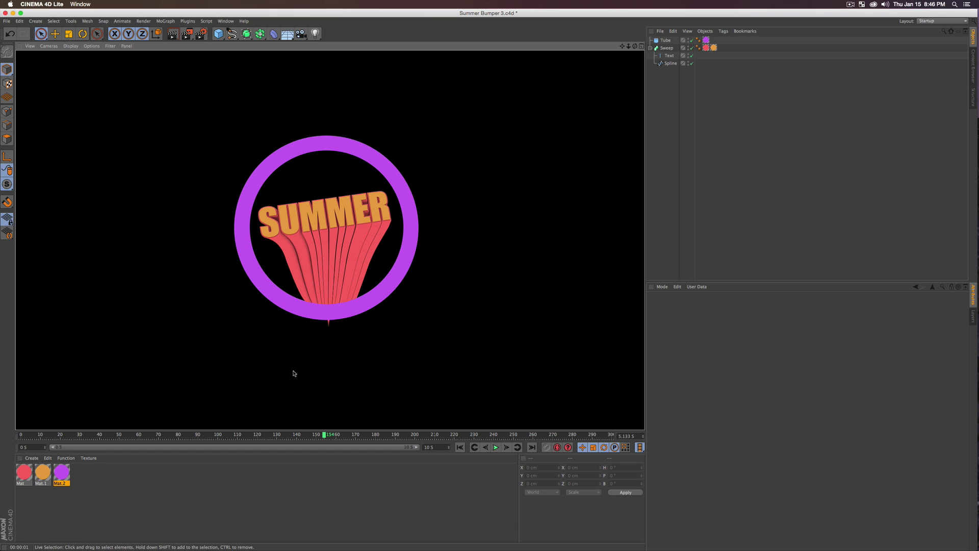
Step: Enable slicing on the Tube object
drag(436, 269, 359, 108)
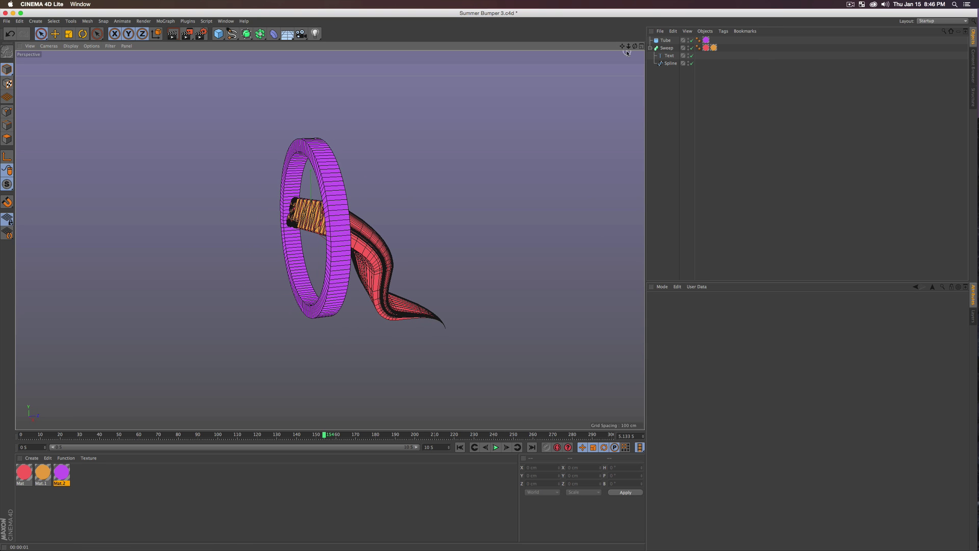
click(666, 40)
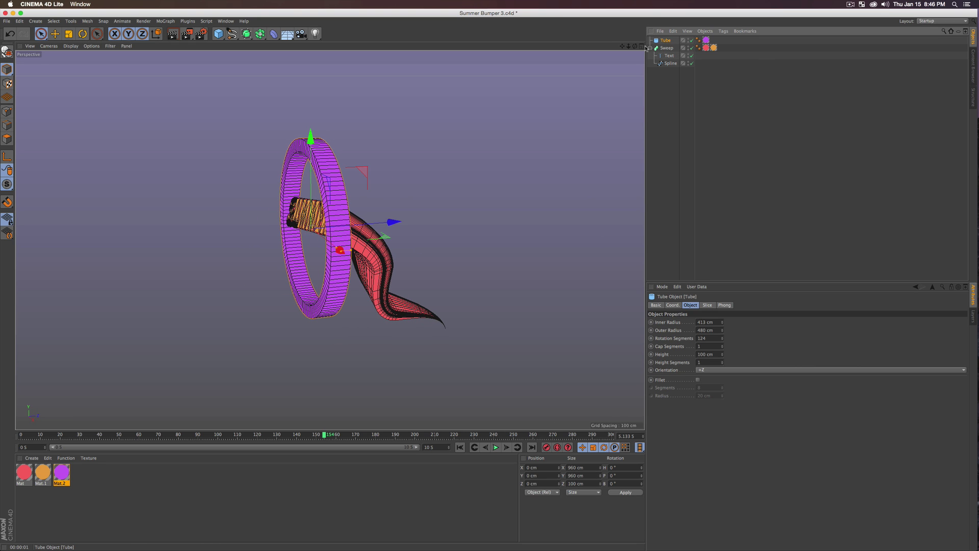
click(708, 305)
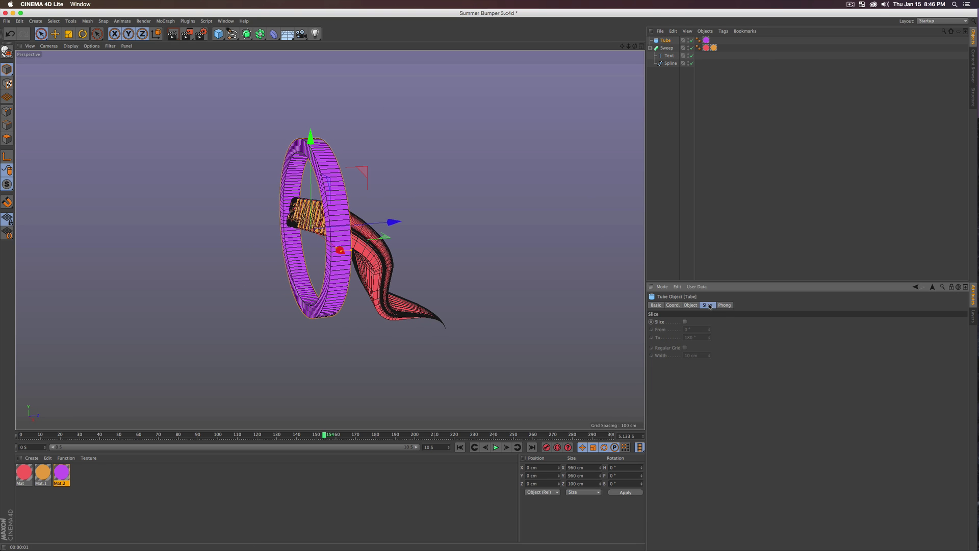
click(685, 322)
Step: Try out the Tube's slice end angle, undo the trial, and set it to 360°
mouse_move(709, 337)
mouse_down()
mouse_move(710, 315)
mouse_move(710, 352)
mouse_move(710, 333)
mouse_move(709, 341)
mouse_up()
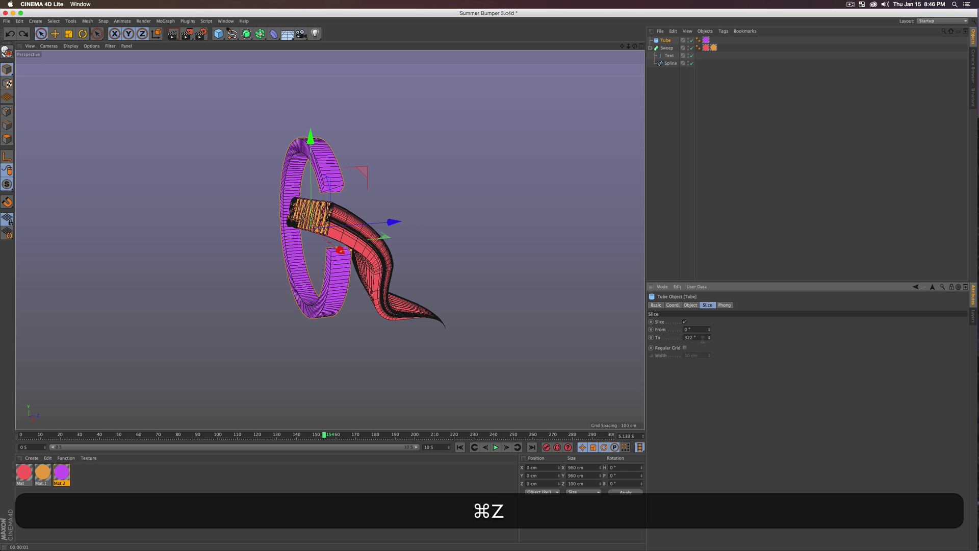
key(super+z)
click(702, 337)
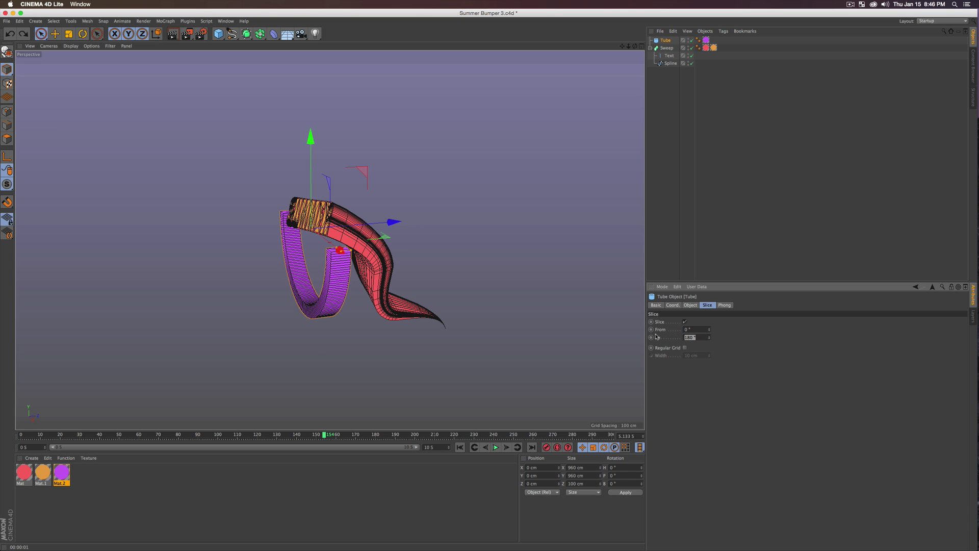
text(360)
key(Return)
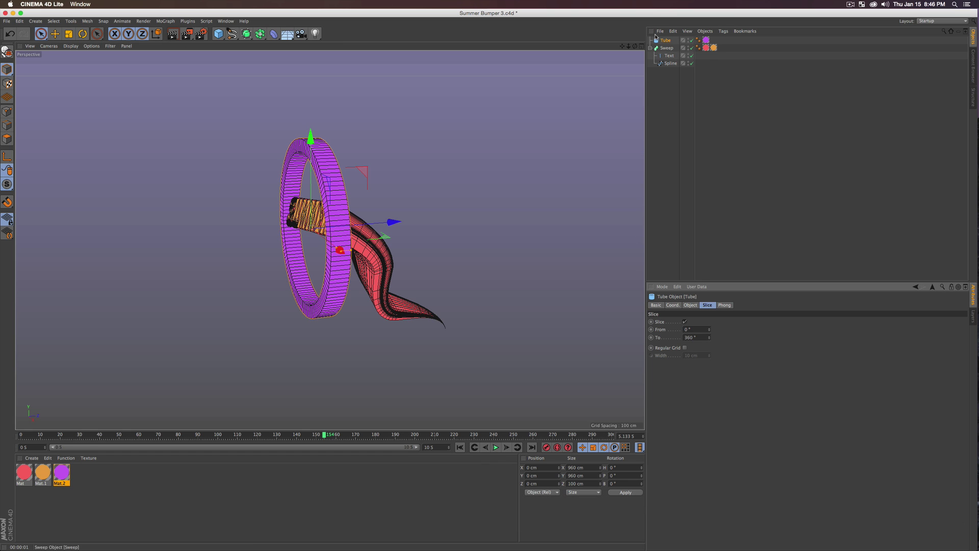
Step: Check the Sweep's growth keyframes, move the playhead to frame 151, and keyframe the Tube's slice end angle at 360°
click(667, 48)
drag(278, 437, 320, 437)
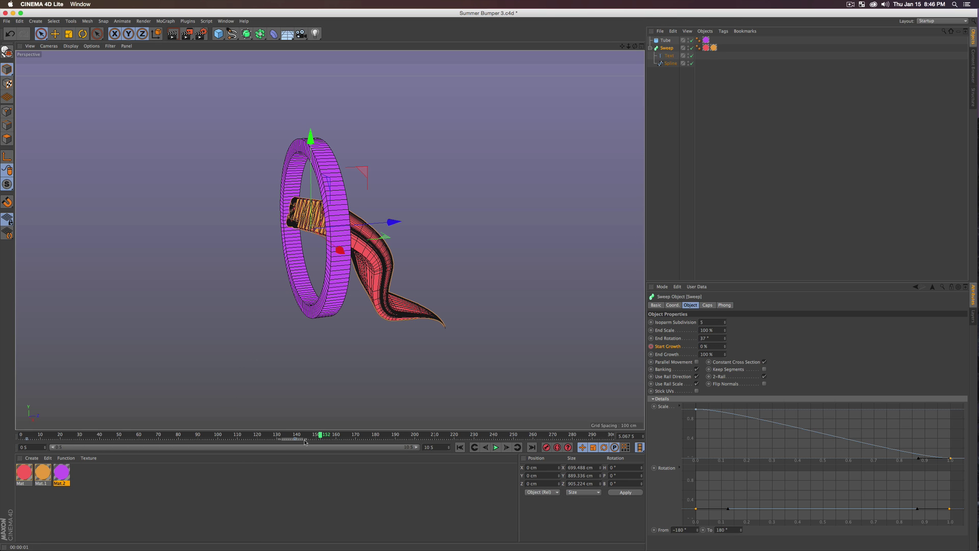
click(295, 439)
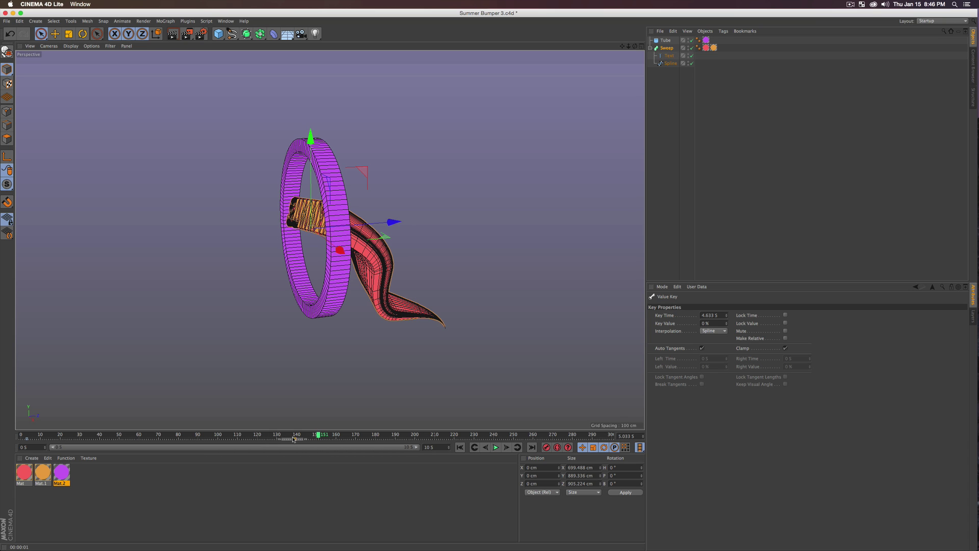
key(shift)
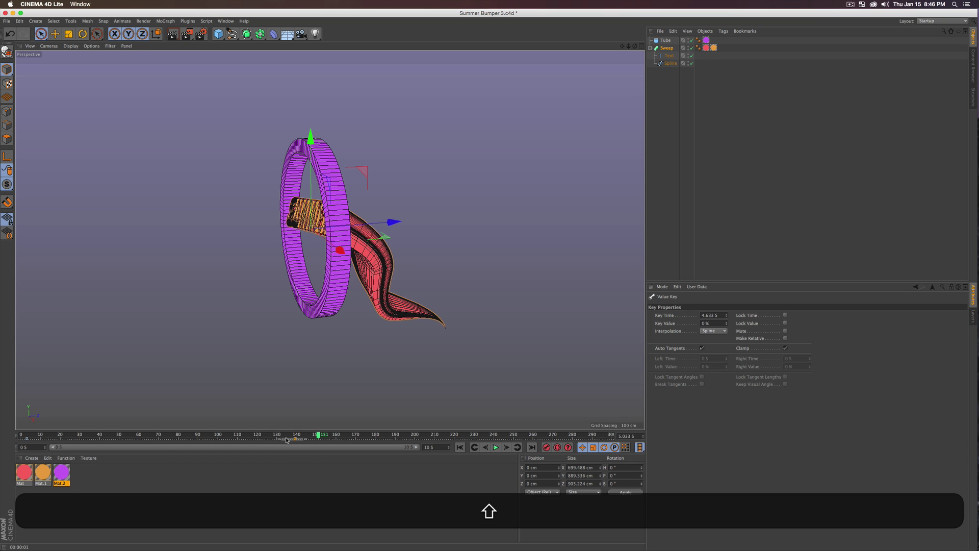
click(670, 43)
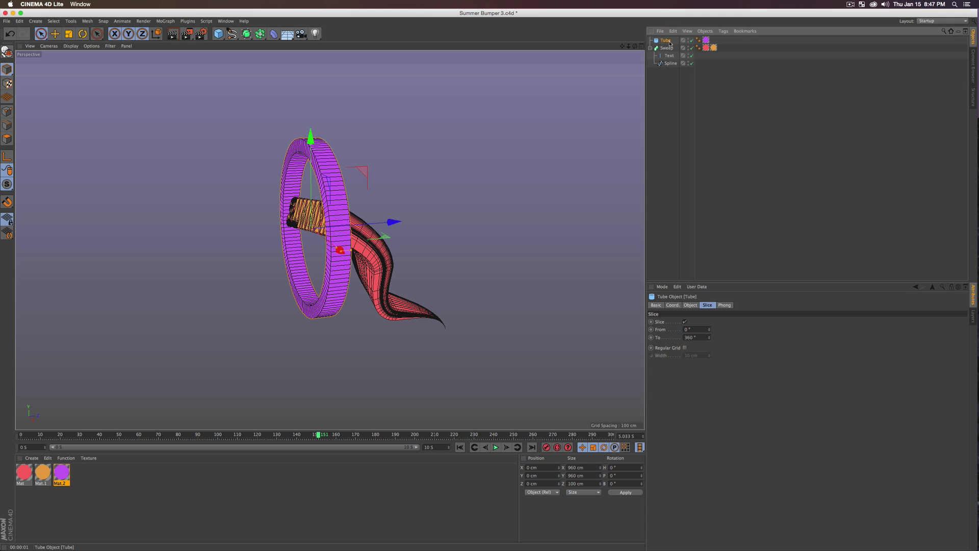
click(651, 337)
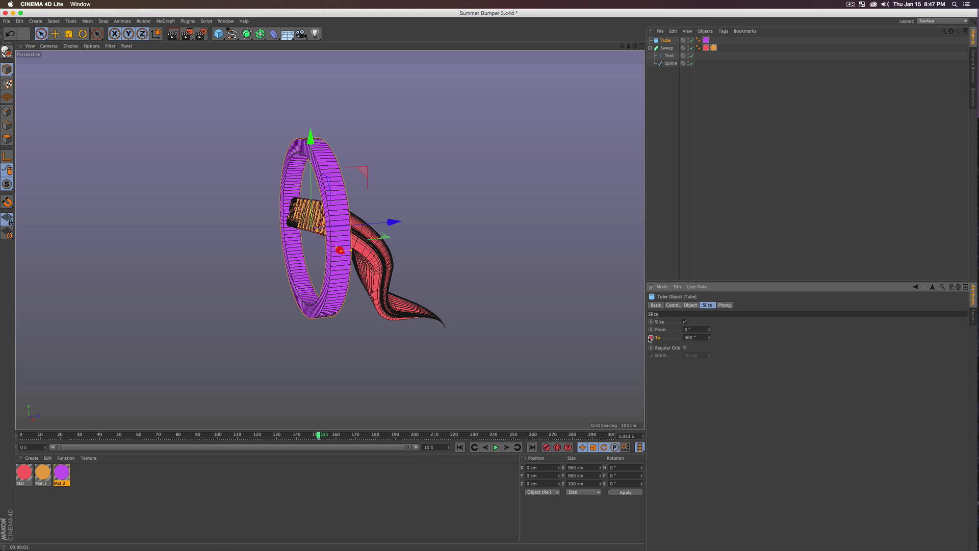
Step: Keyframe the Tube's slice end angle at 0° on frame 96 and play back the ring's growth
drag(319, 435, 213, 438)
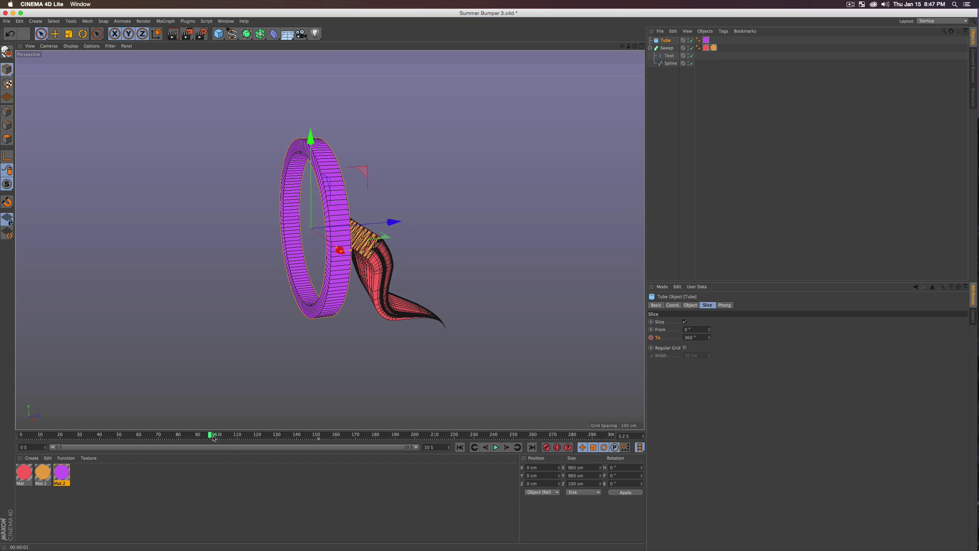
double_click(692, 337)
text(0)
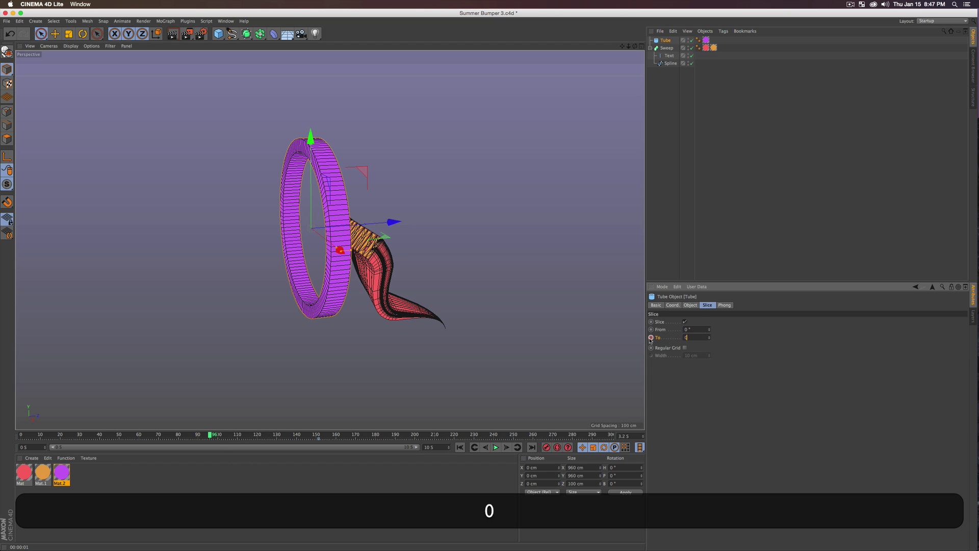
key(Return)
click(651, 337)
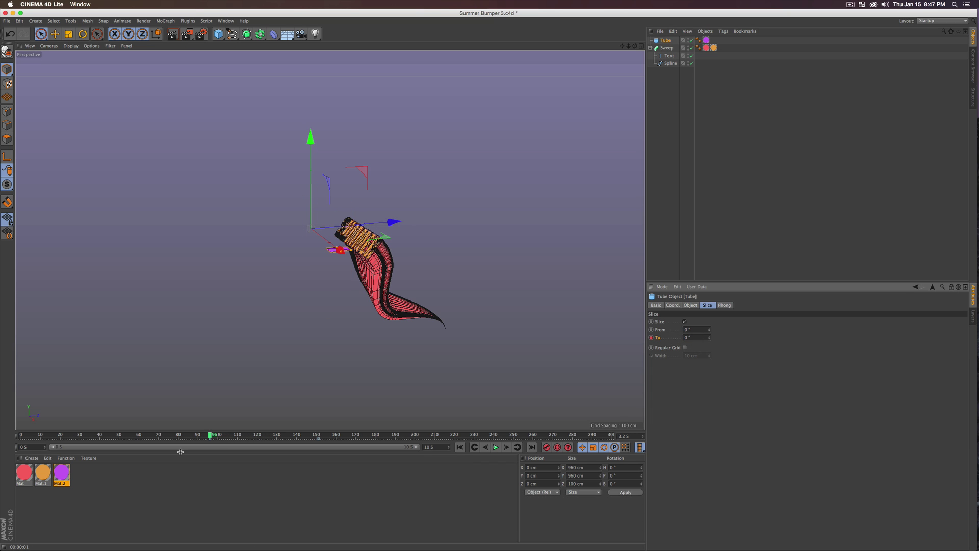
click(495, 448)
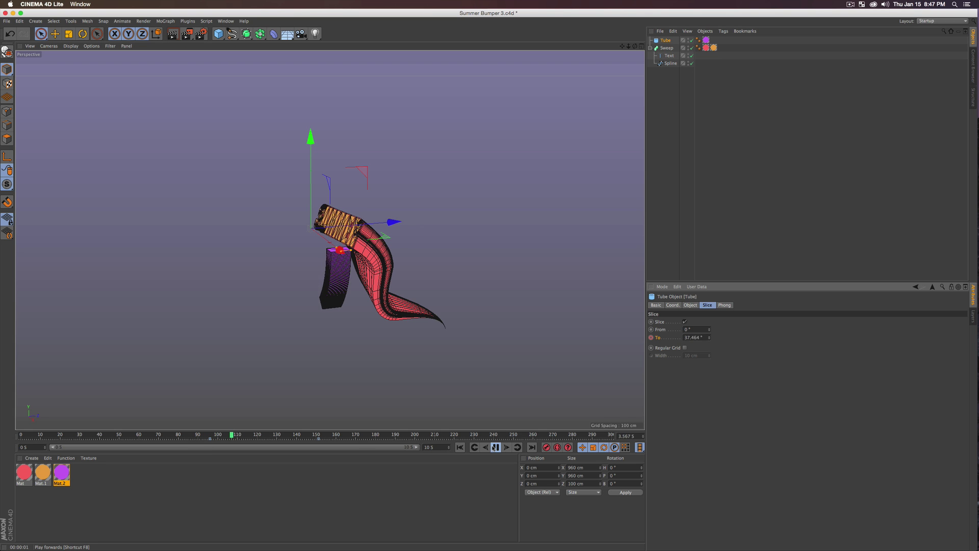
click(495, 447)
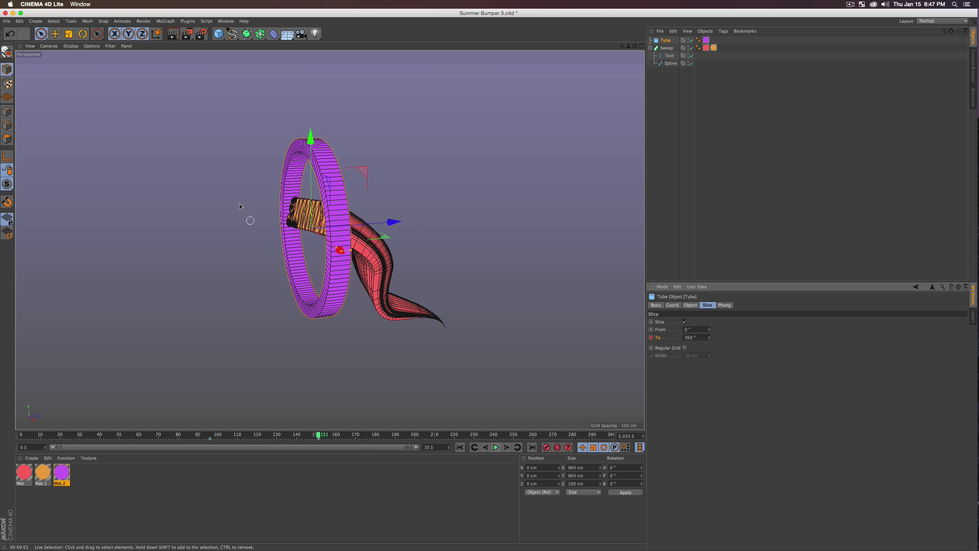
Step: Enable the fillet on the Tube with a 2 cm radius and render a preview
key(2)
key(3)
drag(238, 198, 400, 211)
key(2)
key(3)
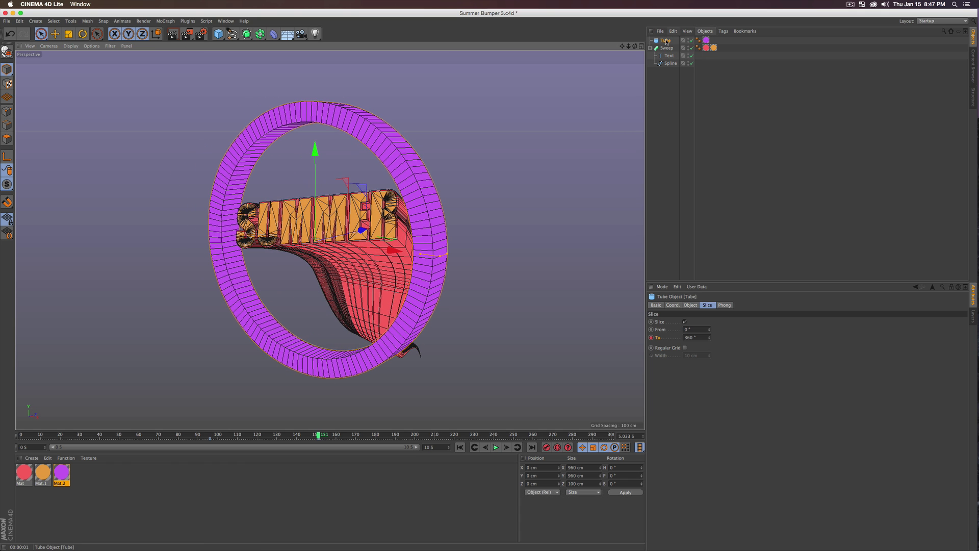
click(691, 305)
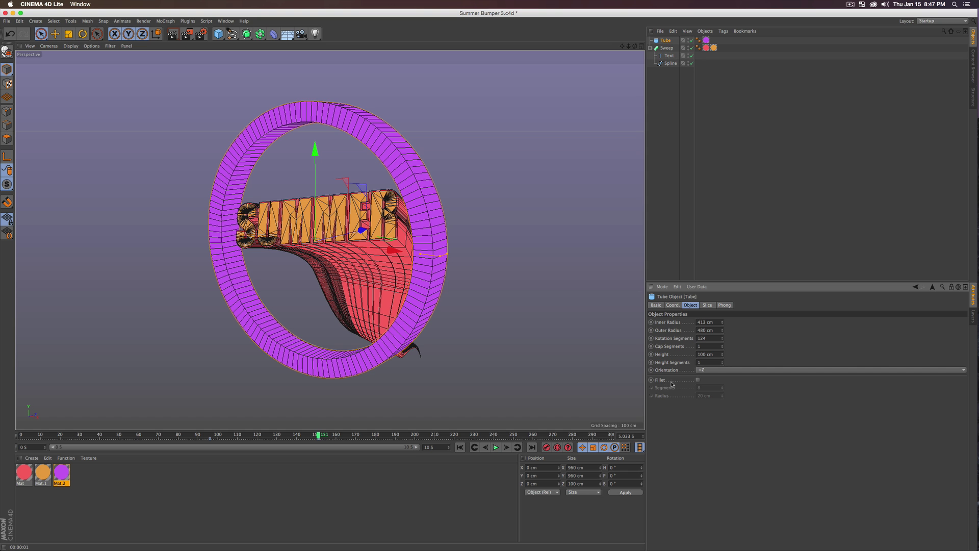
click(699, 381)
key(3)
mouse_move(460, 223)
mouse_down()
mouse_move(551, 225)
mouse_move(460, 223)
mouse_up()
drag(713, 396, 622, 385)
text(2)
key(Return)
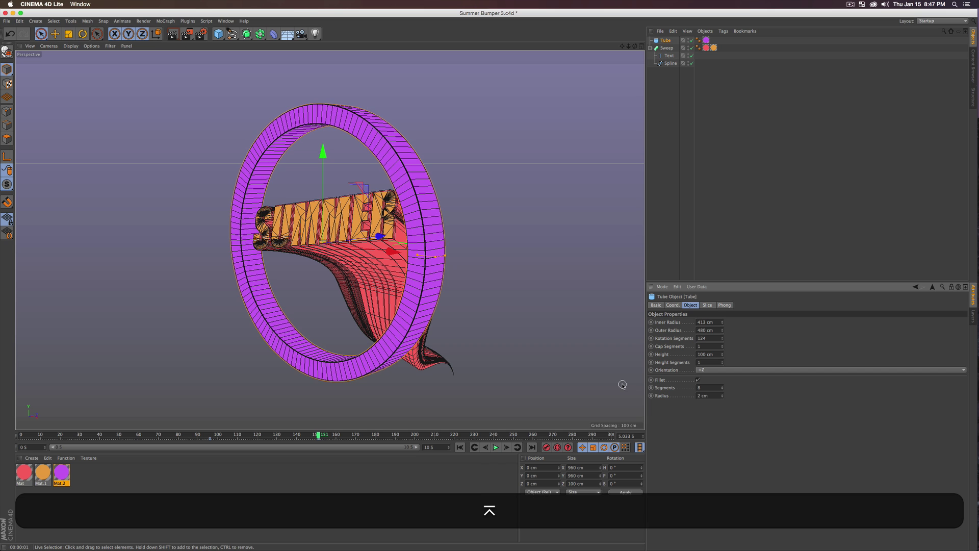
key(super+r)
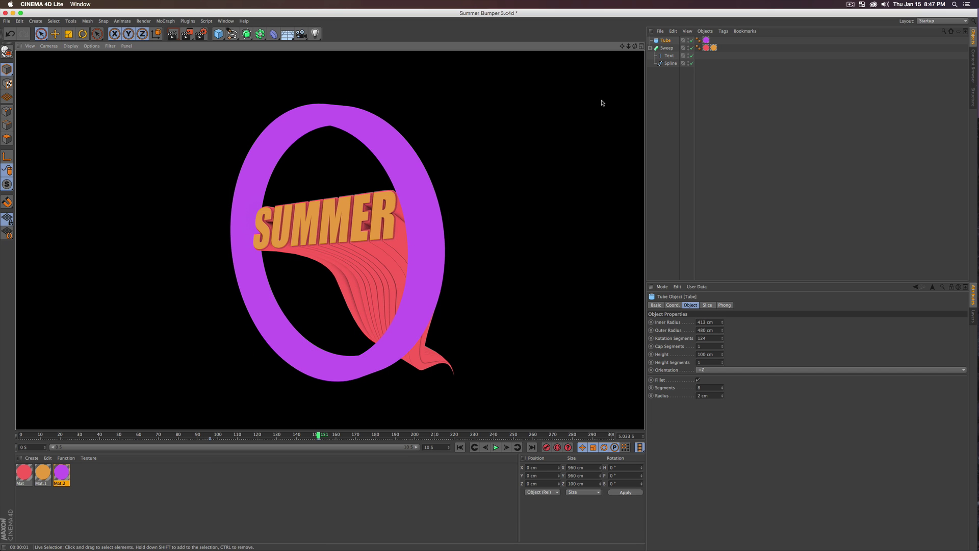
Step: Duplicate the Tube object
click(665, 42)
super+drag(666, 43, 667, 43)
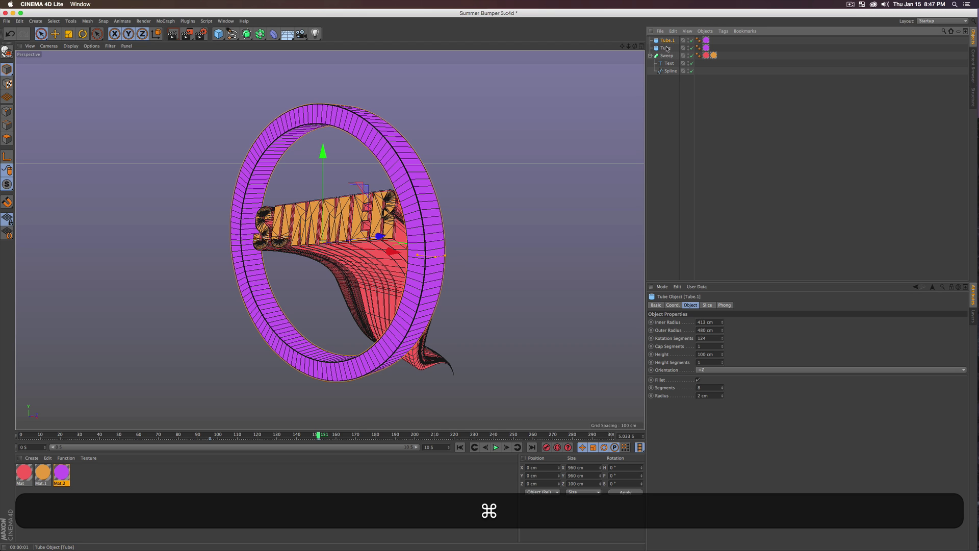
click(165, 486)
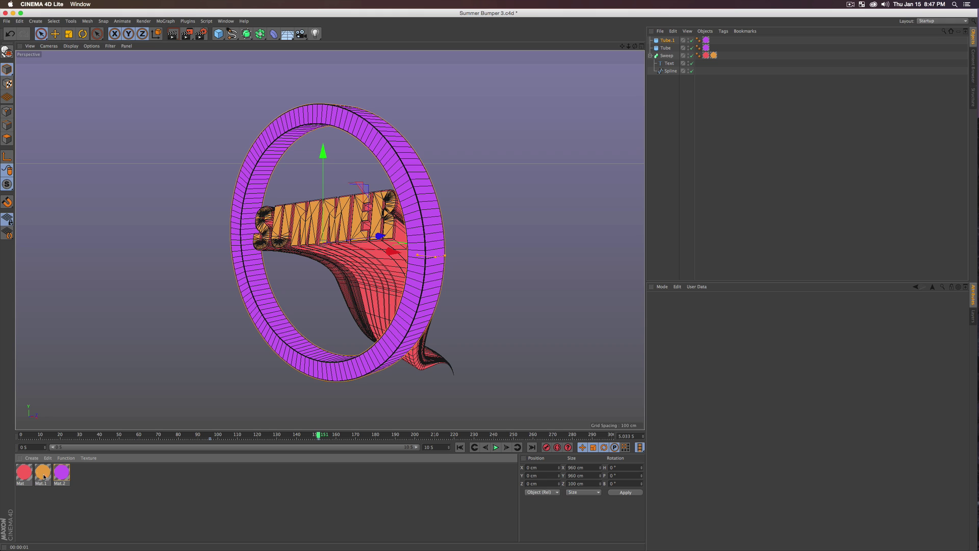
Step: Duplicate the purple material, shift the copy's luminance hue to pink, and apply it to the duplicated tube
key(super)
super+drag(62, 474, 80, 474)
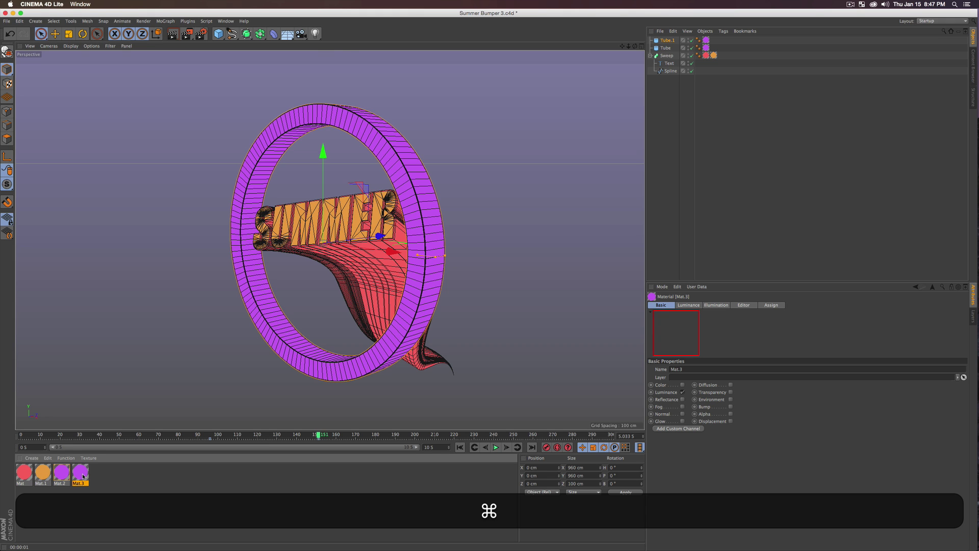
double_click(80, 474)
click(210, 87)
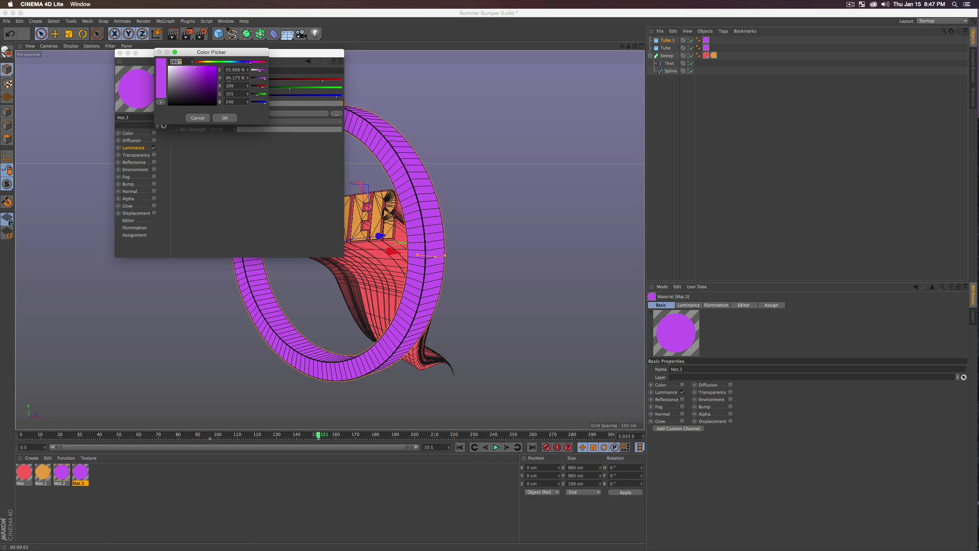
drag(242, 62, 259, 62)
click(224, 118)
click(120, 53)
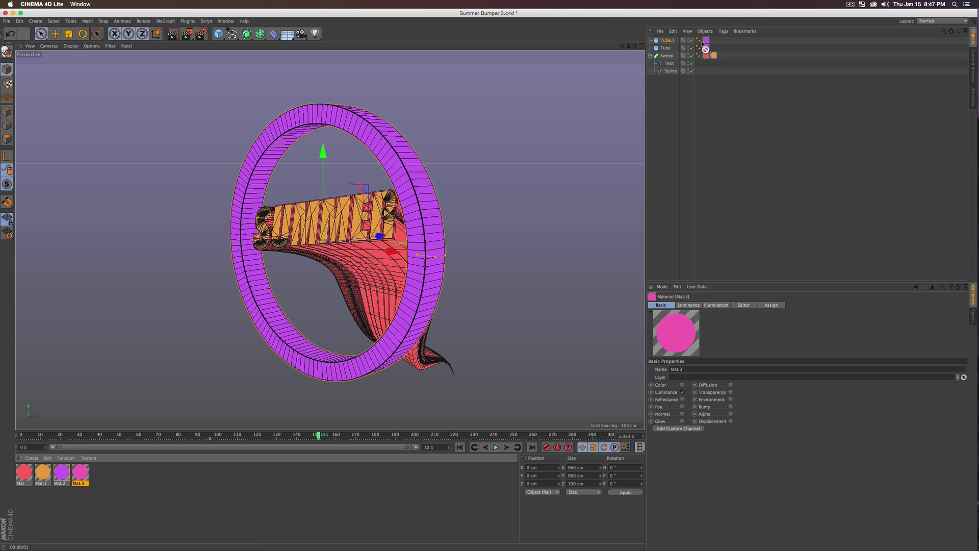
drag(707, 41, 707, 41)
Step: Rename the duplicated tube "Smaller TUbe"
double_click(667, 41)
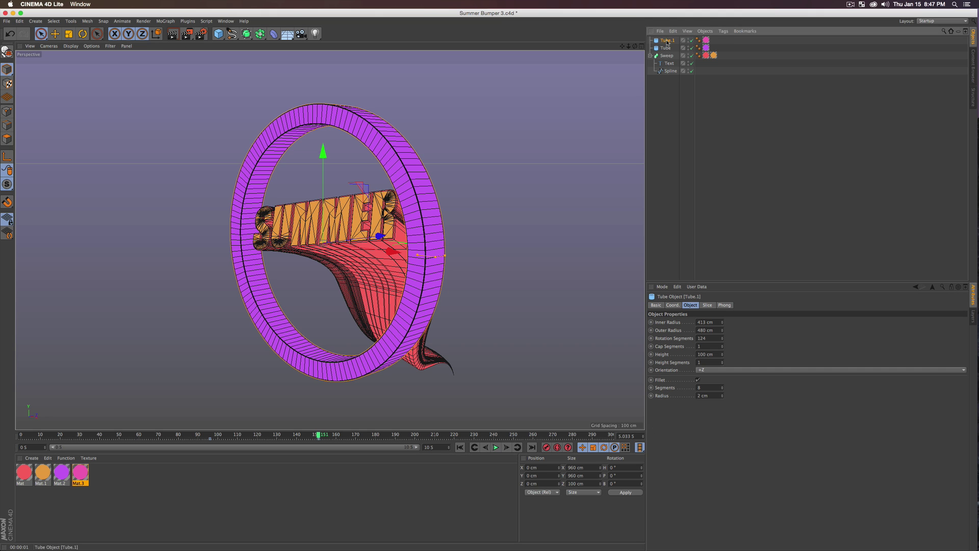
text(Shaller TUbe)
key(Return)
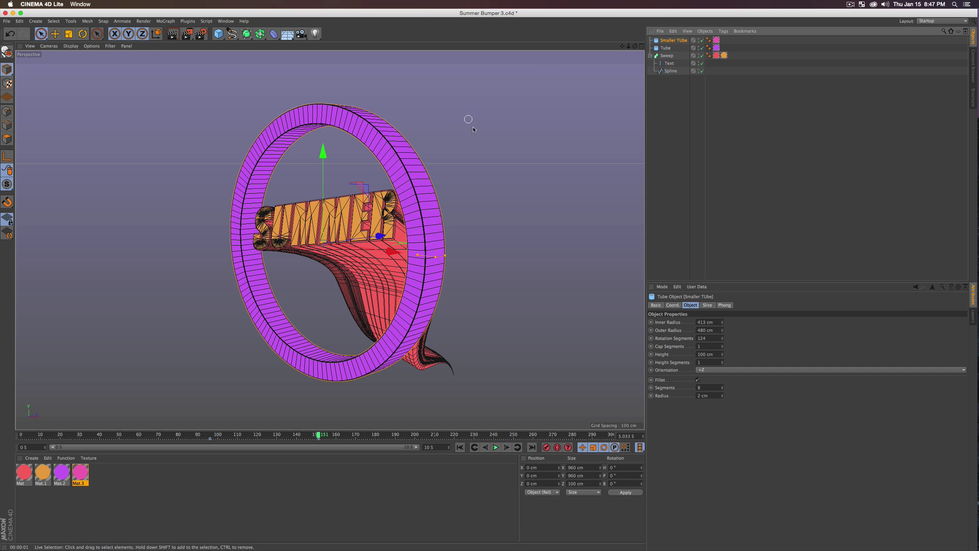
Step: Scale the pink tube down uniformly to about 748 cm across and render a front-facing preview
key(t)
drag(462, 153, 361, 225)
key(3)
key(super+r)
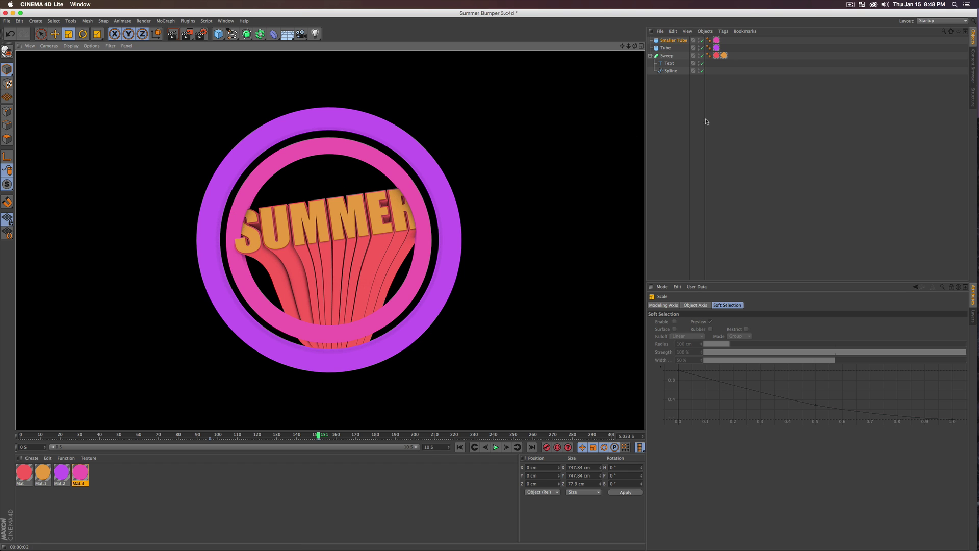
Step: Add an Align to Spline tag to the purple Tube and assign the Sweep's Spline as its path
click(658, 64)
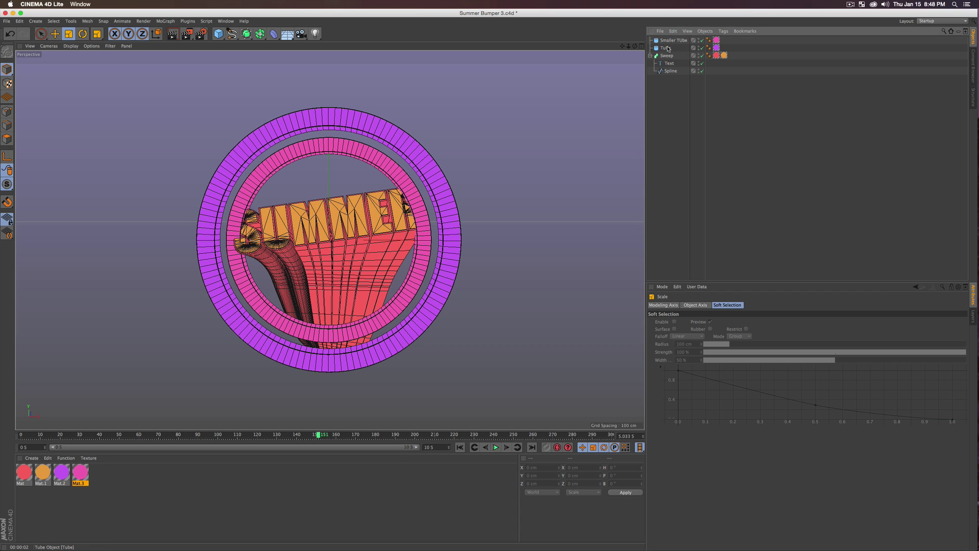
click(668, 47)
right_click(665, 49)
mouse_move(681, 51)
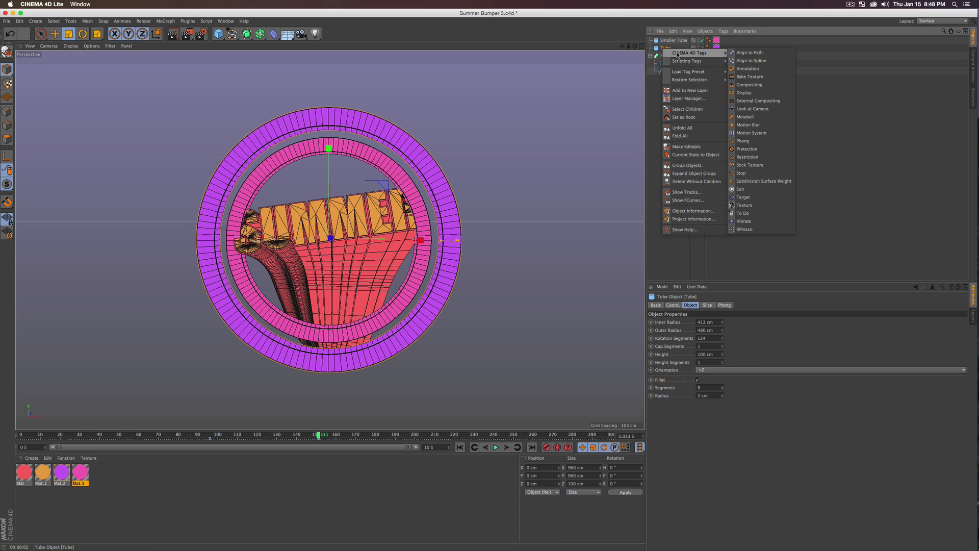
click(749, 60)
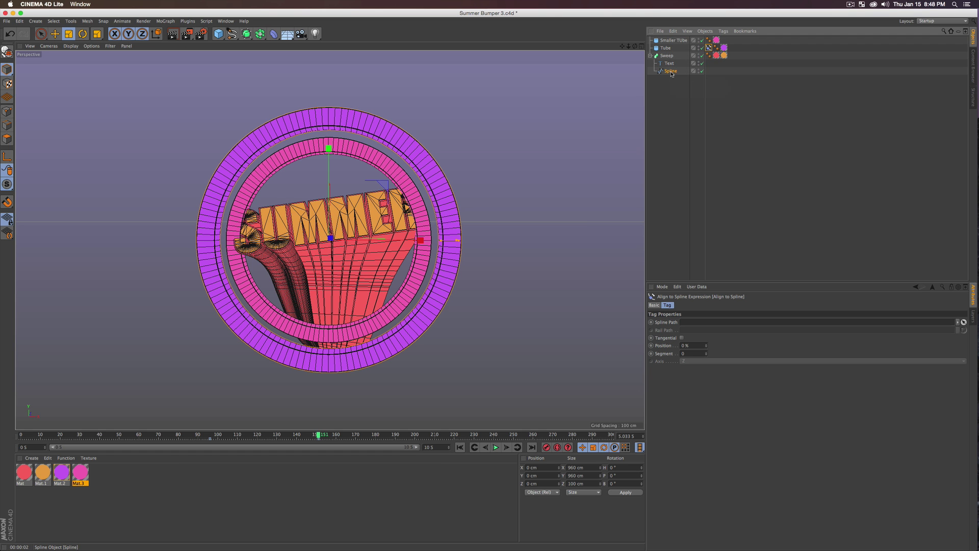
drag(692, 325, 691, 325)
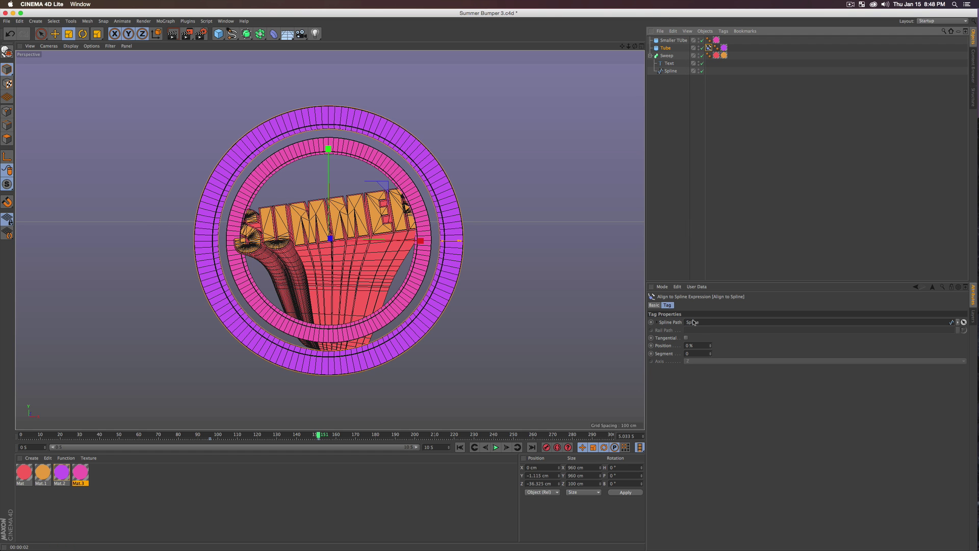
Step: Make the purple Tube's spline alignment tangential and set its position along the path to 5%
drag(580, 241, 507, 237)
drag(479, 239, 416, 191)
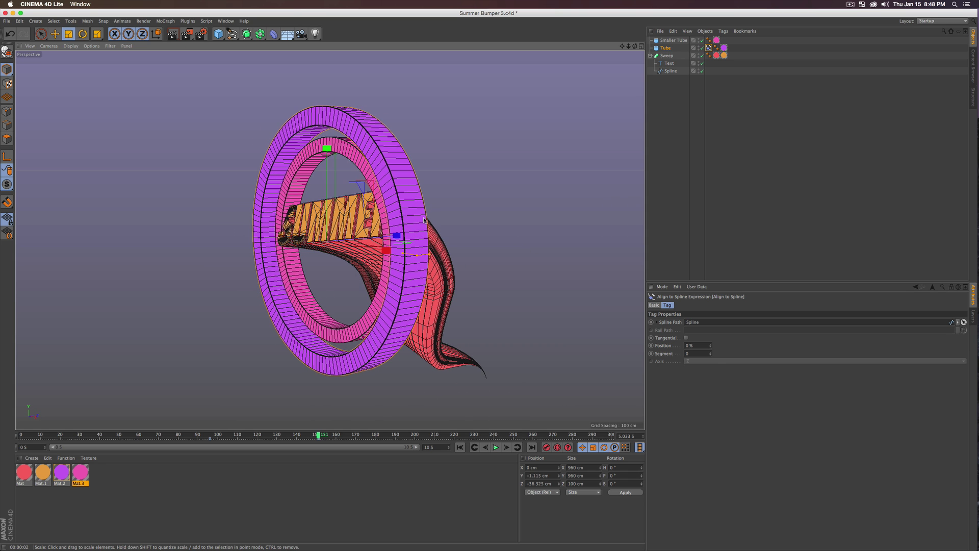
click(686, 338)
drag(552, 265, 400, 255)
mouse_move(711, 349)
mouse_down()
mouse_move(754, 349)
mouse_move(713, 349)
mouse_up()
key(3)
drag(388, 239, 280, 253)
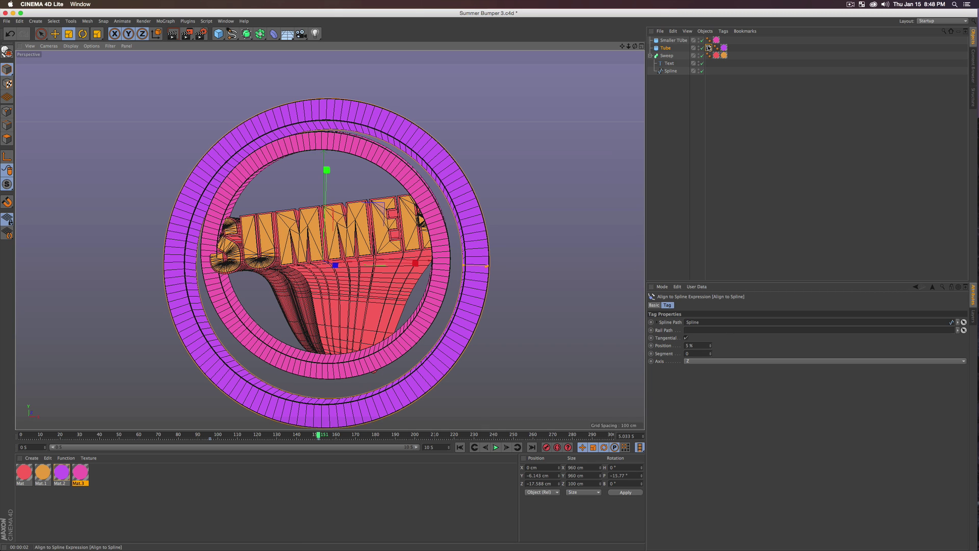
Step: Copy the Tube's Align to Spline tag to the Smaller TUbe and set the copy's position to 22%
key(super)
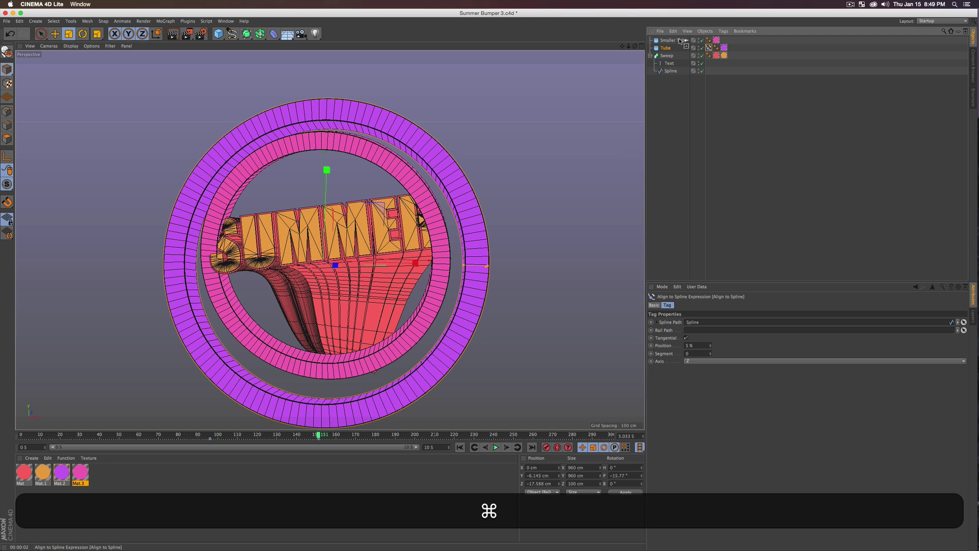
super+drag(676, 40, 678, 42)
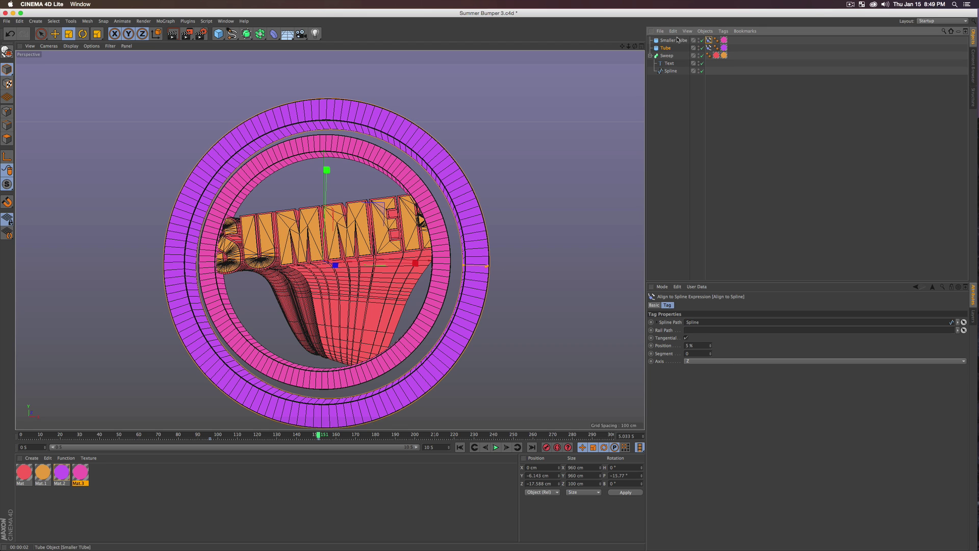
click(677, 40)
click(709, 40)
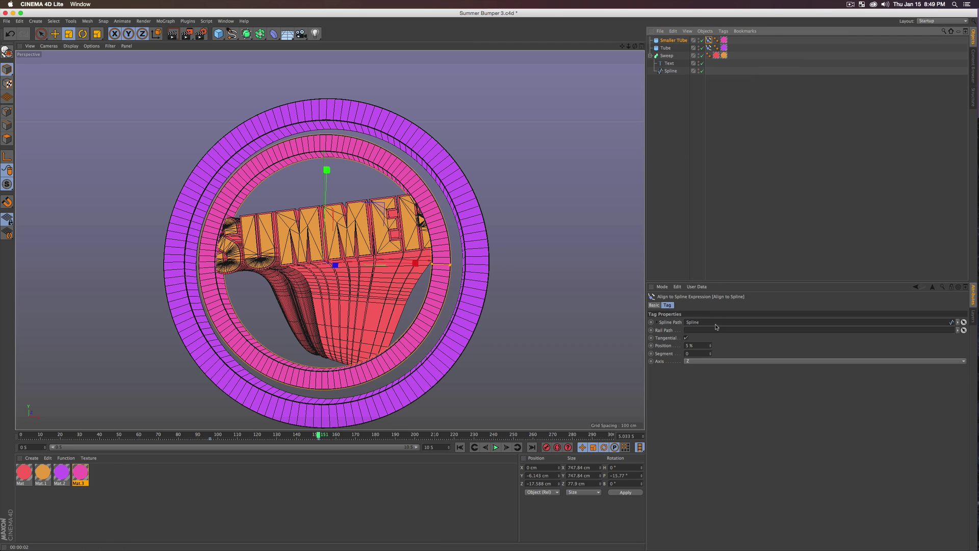
drag(710, 347, 730, 342)
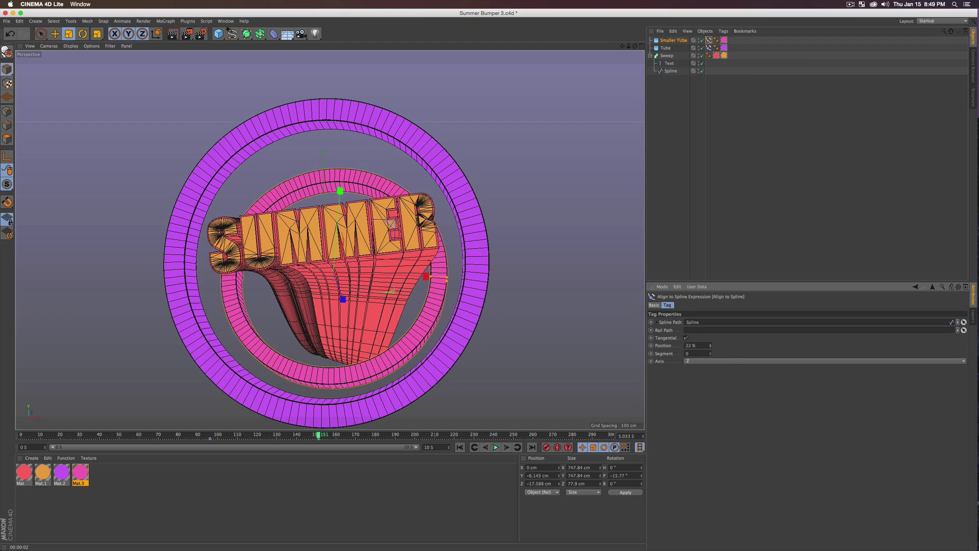
Step: Duplicate the pink Smaller TUbe and set the copy's Align to Spline position to 12%
key(3)
drag(573, 286, 435, 240)
key(3)
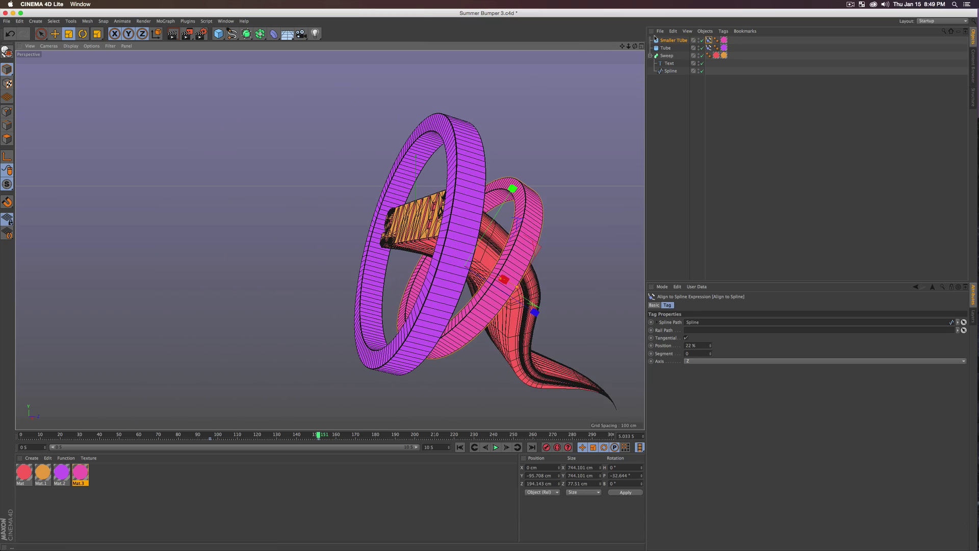
click(674, 41)
key(super)
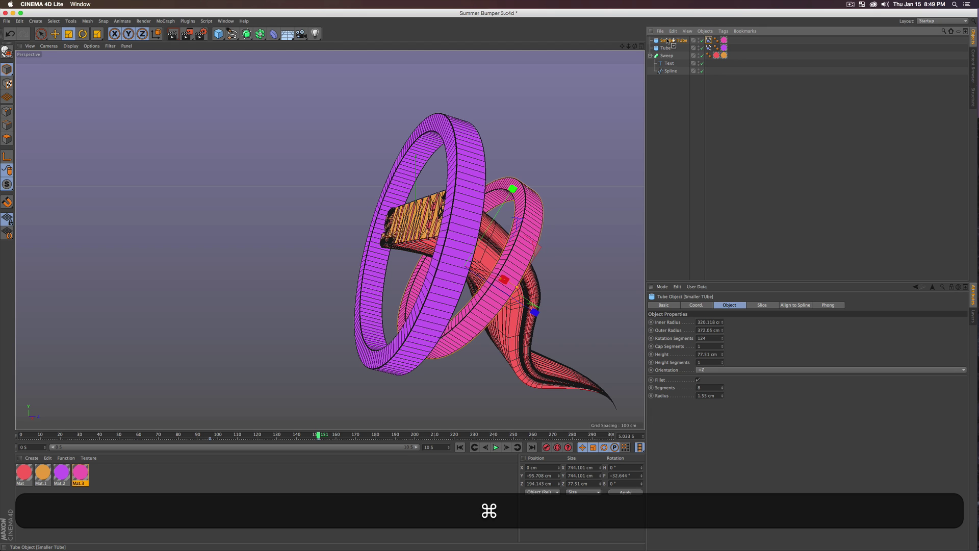
super+drag(667, 39, 667, 38)
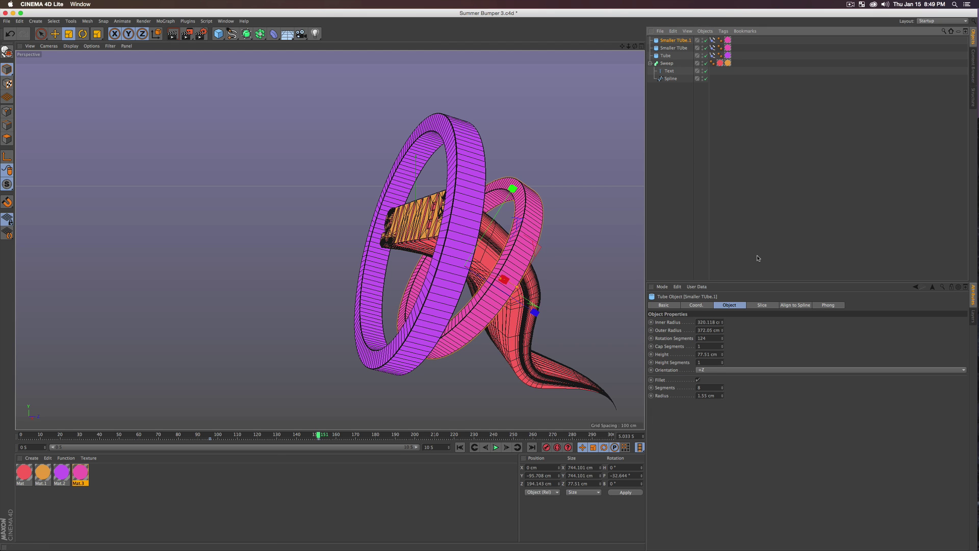
click(797, 305)
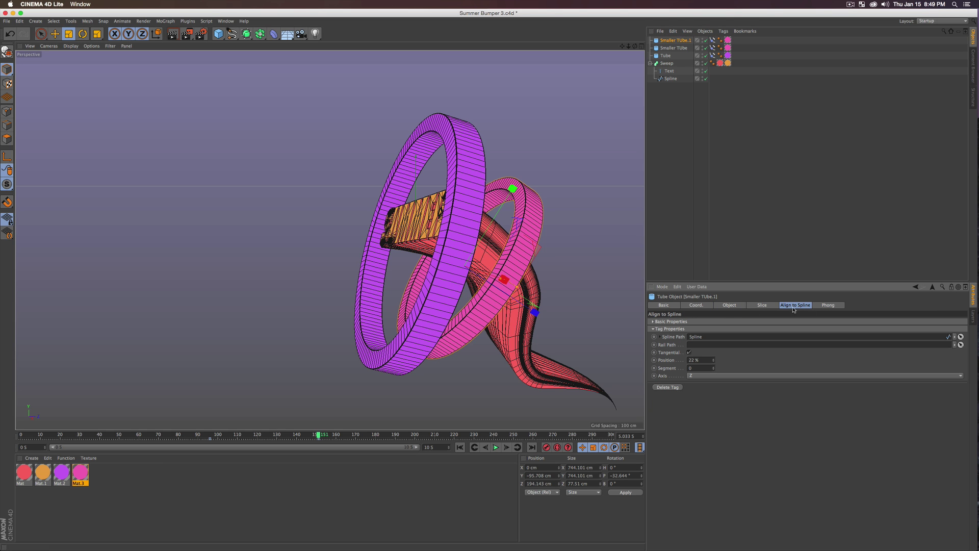
mouse_move(715, 361)
mouse_down()
mouse_move(714, 352)
mouse_move(715, 368)
mouse_up()
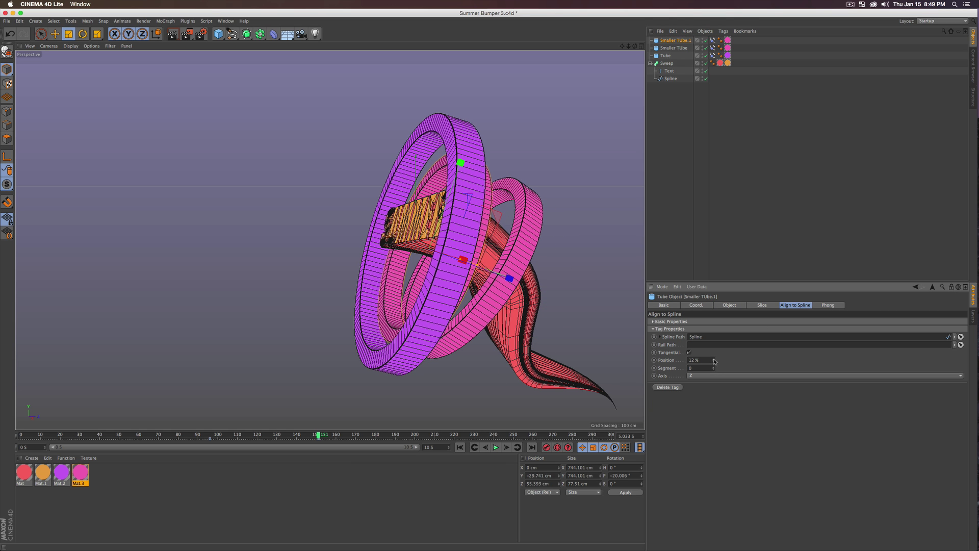
Step: Scale the copied pink tube up past the purple one and widen it to an inner radius of about 551 cm and outer radius of about 739 cm
key(t)
drag(579, 231, 650, 250)
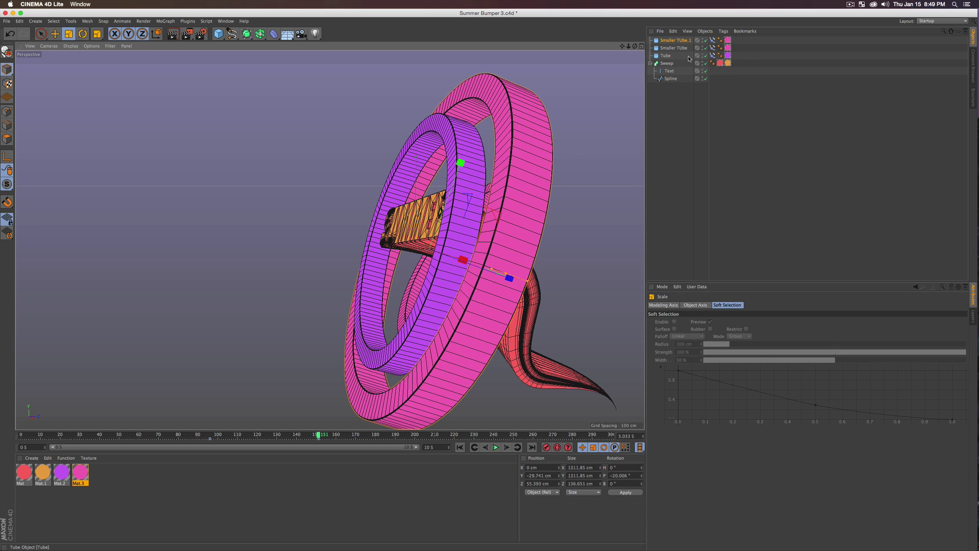
click(677, 41)
key(3)
drag(378, 219, 479, 229)
key(2)
key(3)
drag(541, 233, 515, 237)
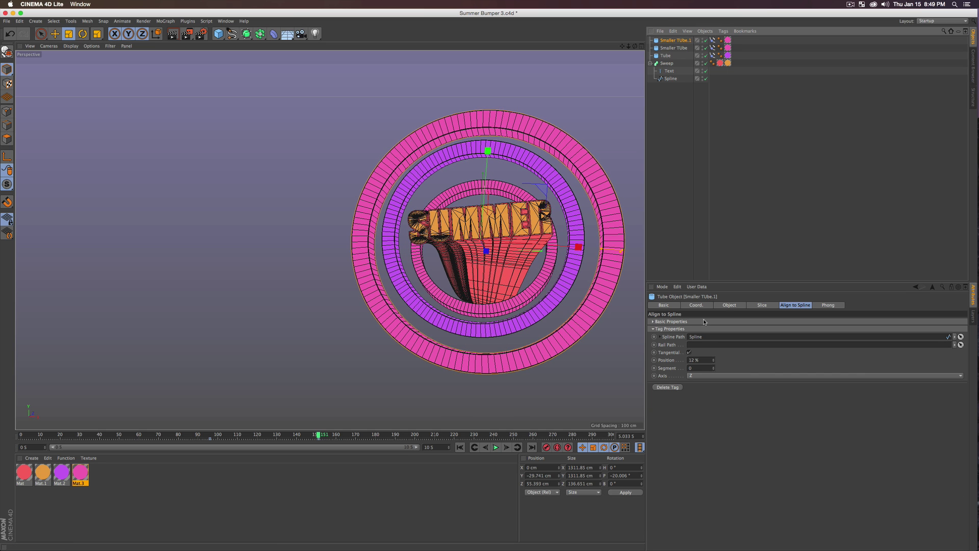
click(729, 305)
drag(723, 323, 723, 289)
Step: Duplicate the pink material and set the copy's luminance color to light blue (R 169, G 228, B 247)
click(84, 479)
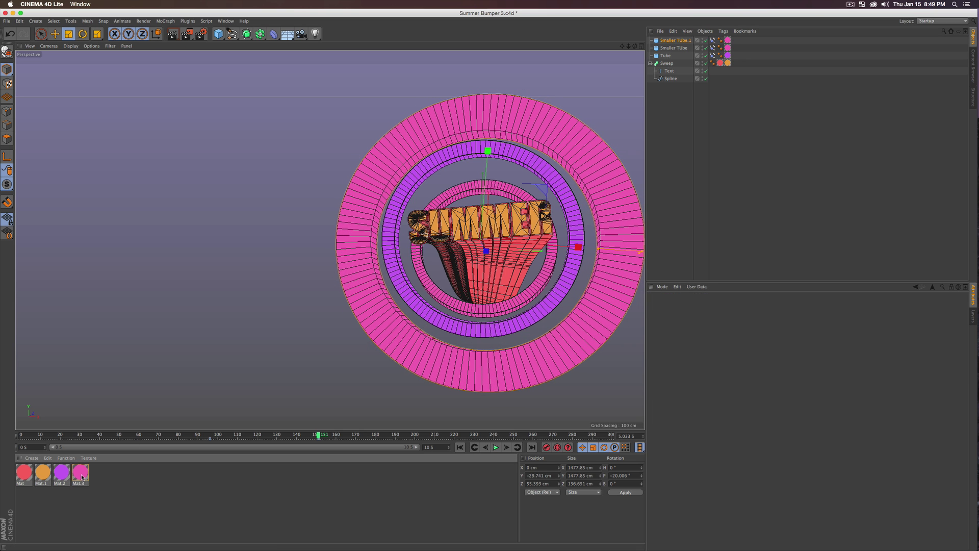
super+drag(83, 479, 103, 475)
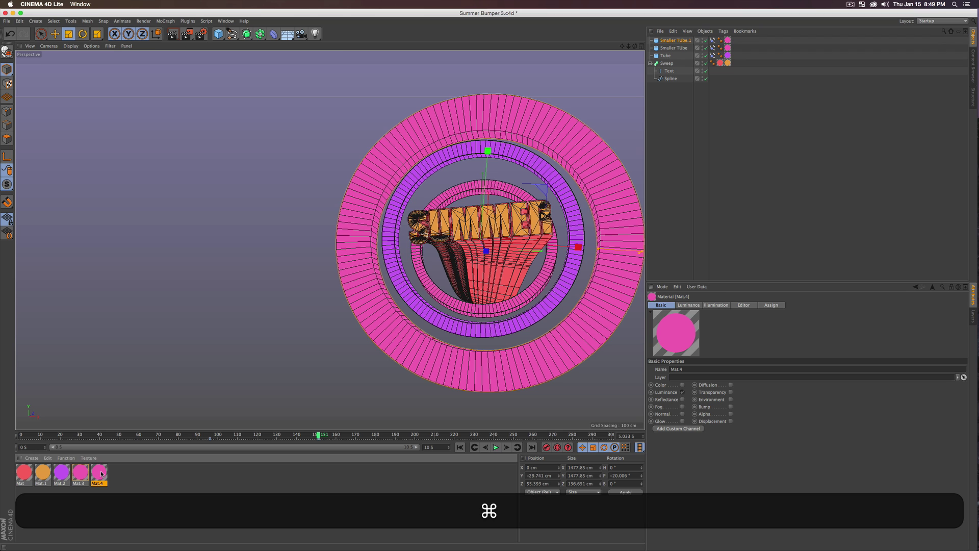
double_click(100, 474)
click(212, 84)
click(223, 58)
mouse_move(224, 59)
mouse_down()
mouse_move(234, 58)
mouse_move(182, 63)
mouse_up()
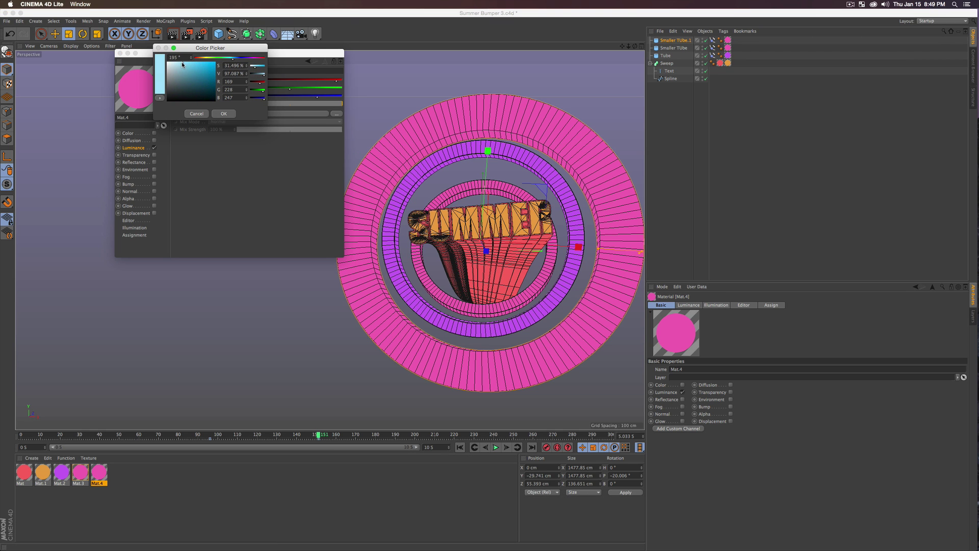
click(214, 111)
click(120, 53)
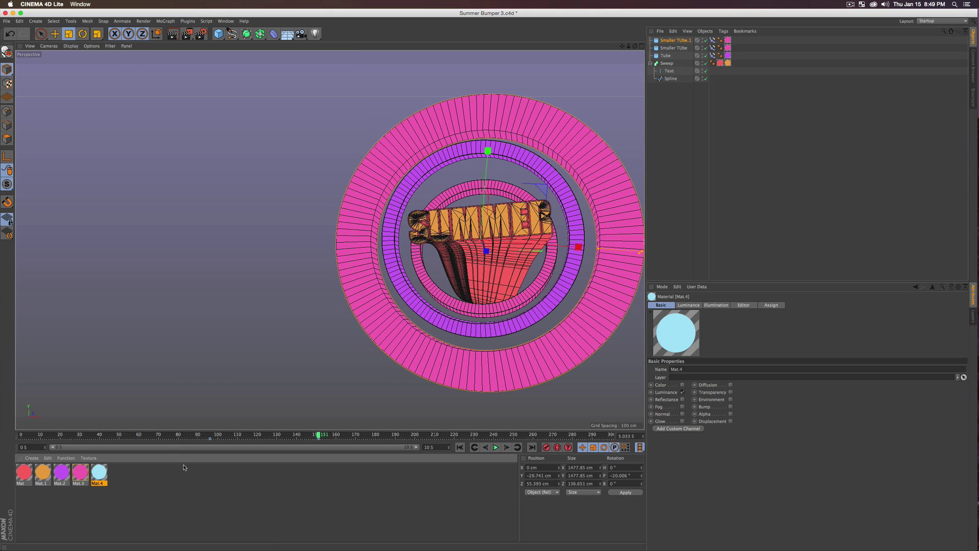
Step: Apply the light blue material to the largest tube and rename that tube Big Tube
click(783, 57)
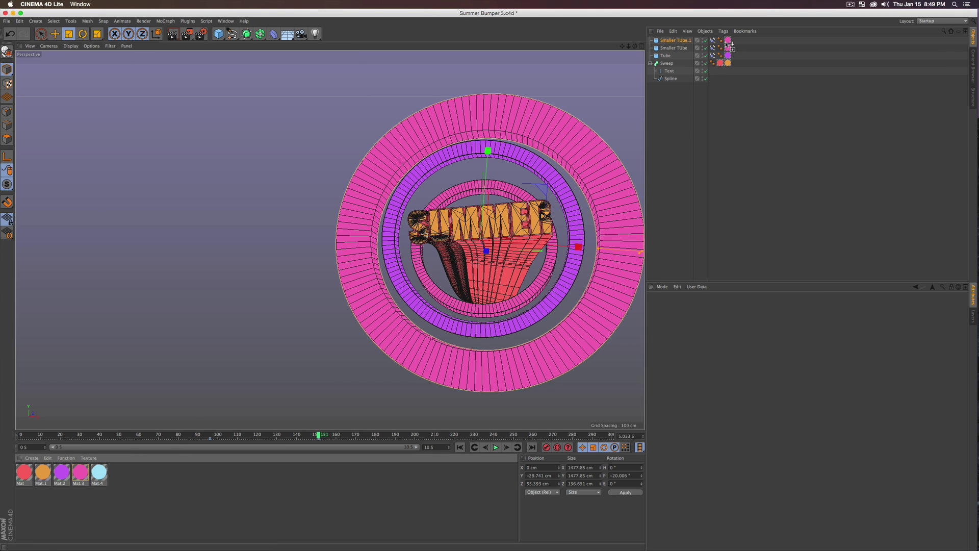
drag(724, 44, 728, 40)
double_click(691, 40)
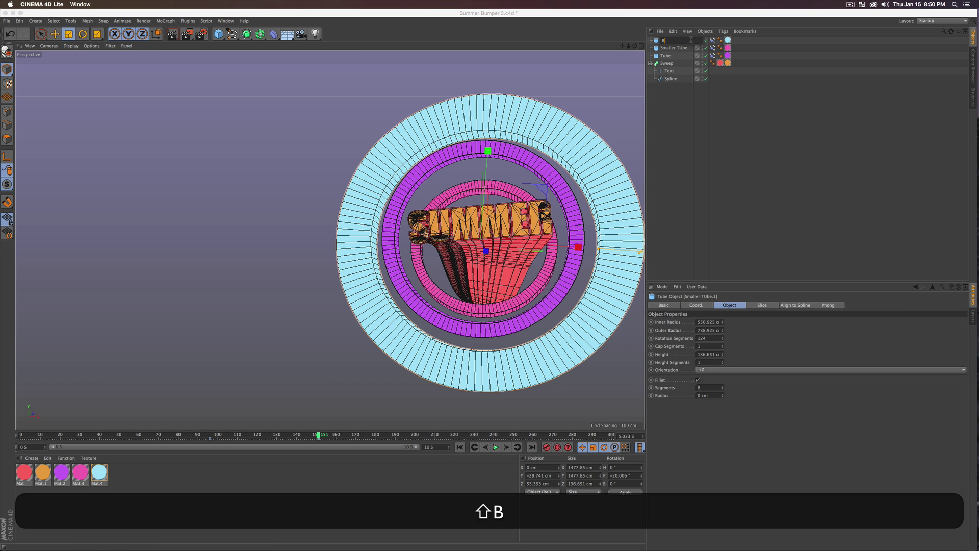
text(Big Tube)
key(Return)
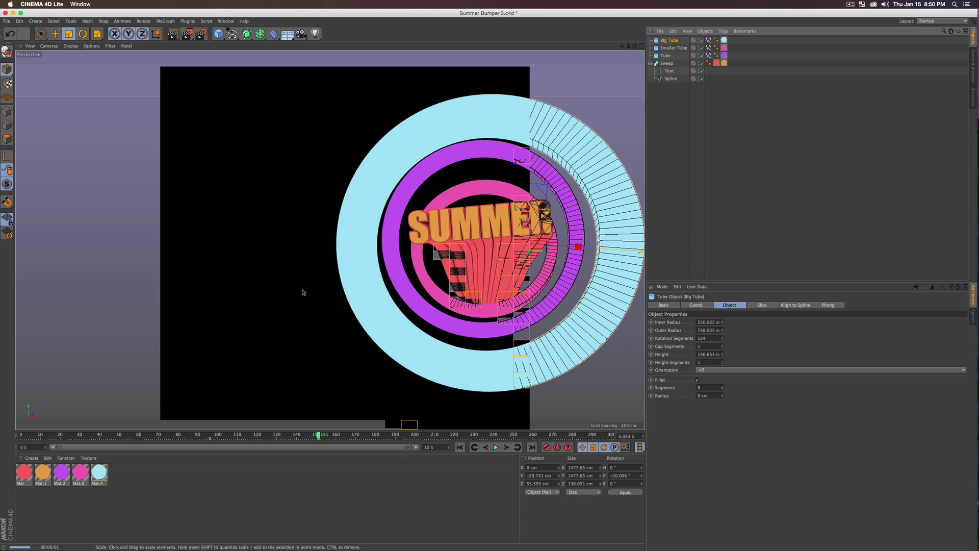
Step: Move the playhead back to frame 133, where the rings are partly open, and select the Smaller TUbe
key(1)
drag(405, 233, 306, 217)
key(3)
drag(500, 227, 462, 243)
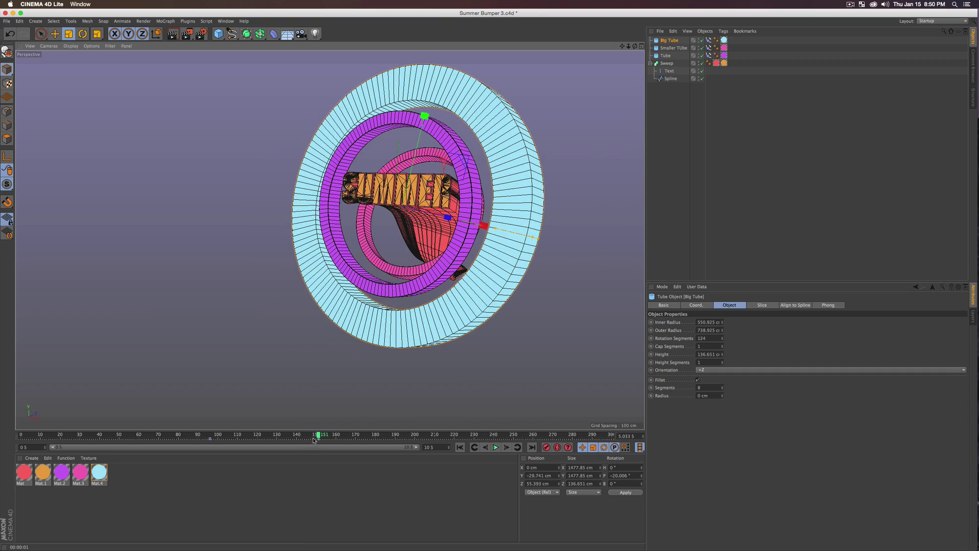
drag(318, 435, 287, 426)
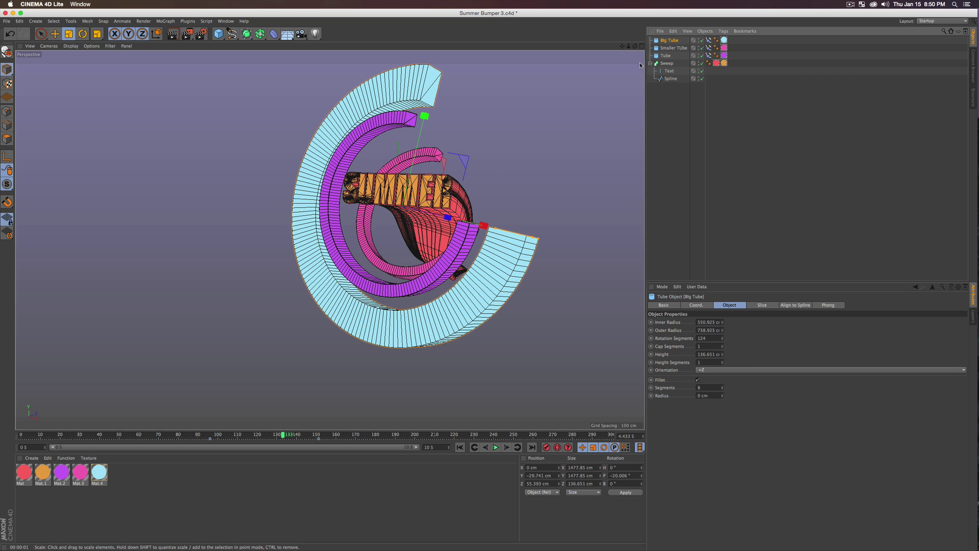
click(667, 51)
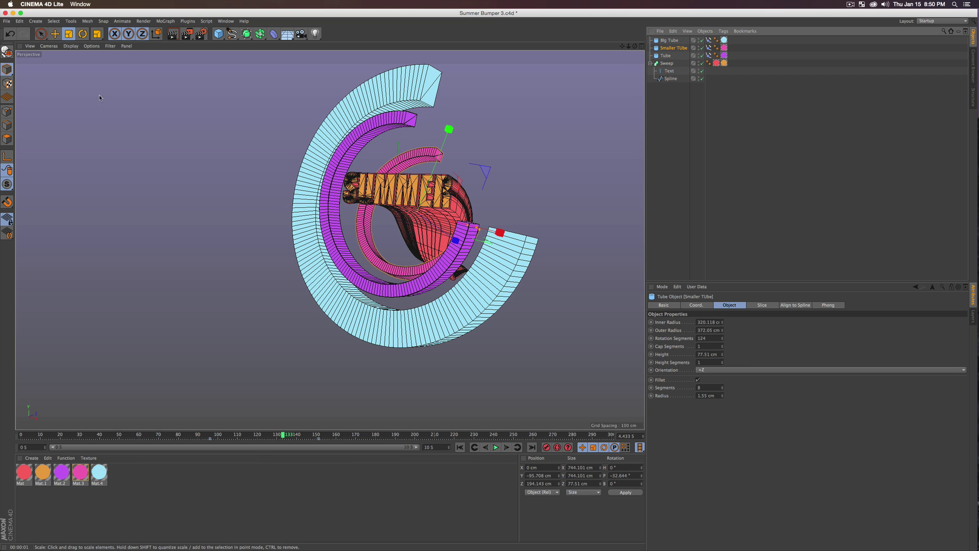
click(6, 158)
key(r)
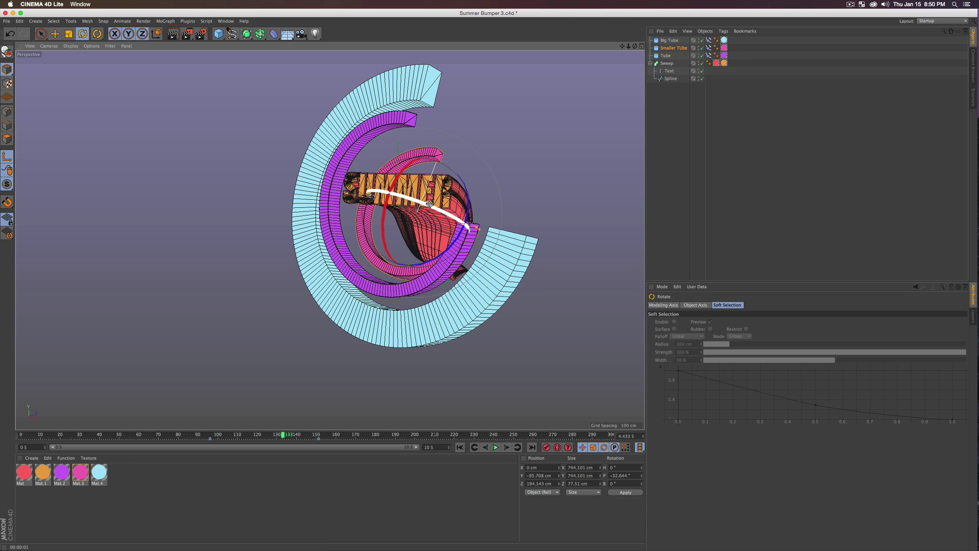
key(super+shift+z)
key(super+z)
drag(398, 176, 376, 200)
key(super+z)
drag(449, 250, 327, 224)
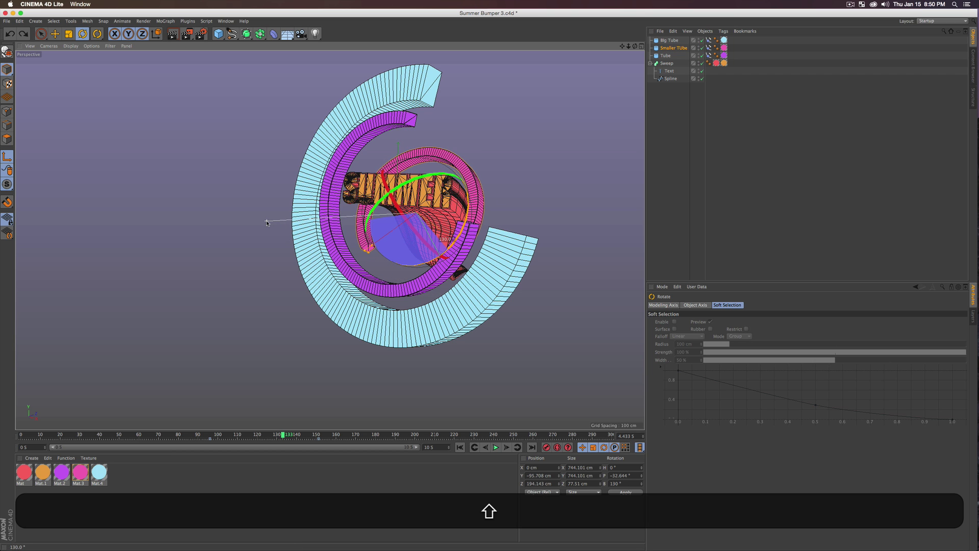
key(super+shift+z)
key(super+z)
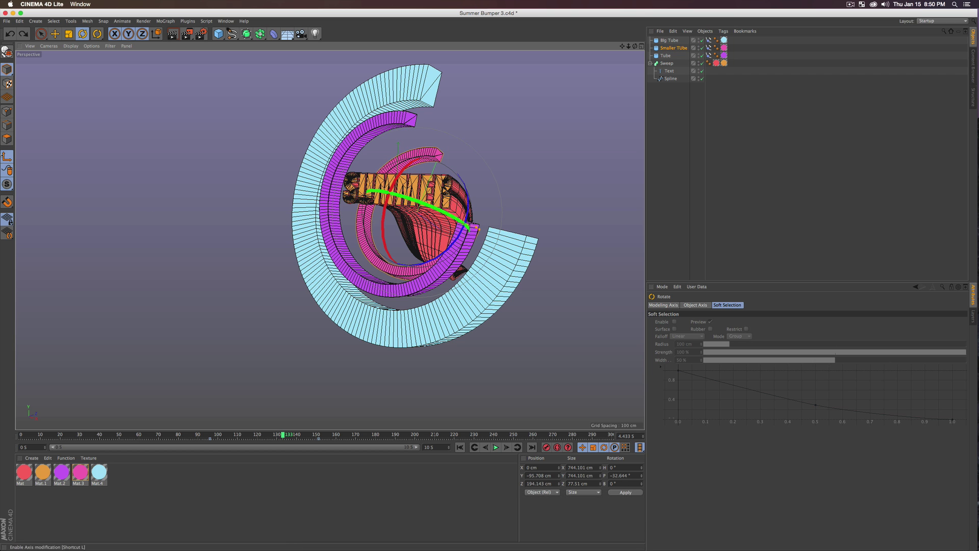
Step: Rotate the pink Smaller TUbe around its own axis to a bank angle of about 155°
drag(462, 239, 254, 238)
key(3)
drag(319, 239, 429, 240)
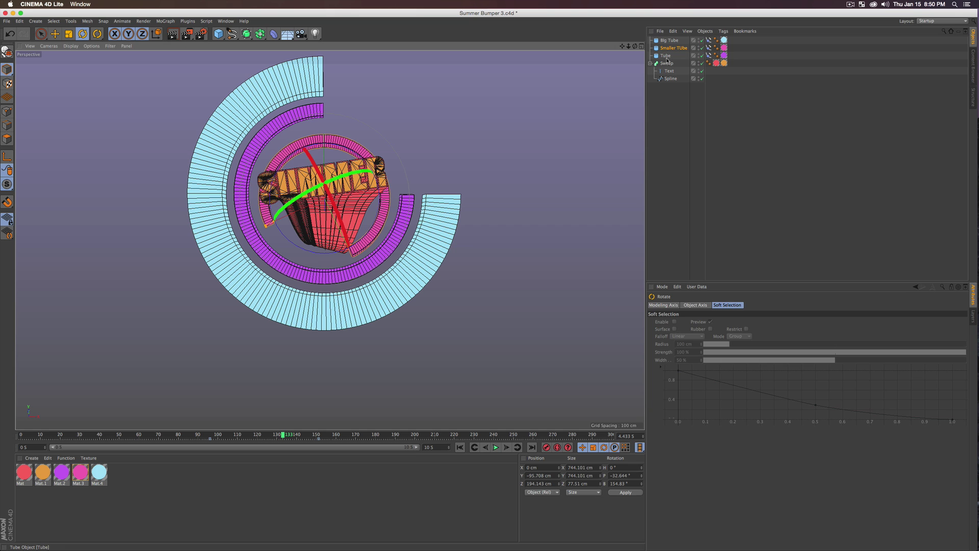
Step: Rotate the purple Tube around its own axis to a bank angle of about 207°
click(666, 57)
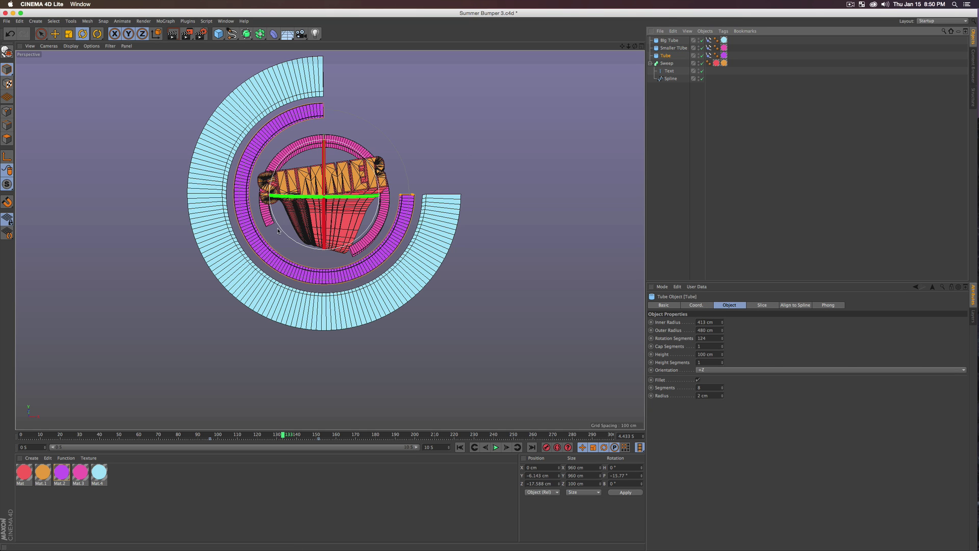
drag(278, 226, 518, 190)
click(733, 105)
Step: Duplicate all three tubes together and set the copies' Align to Spline position to 72%
click(666, 55)
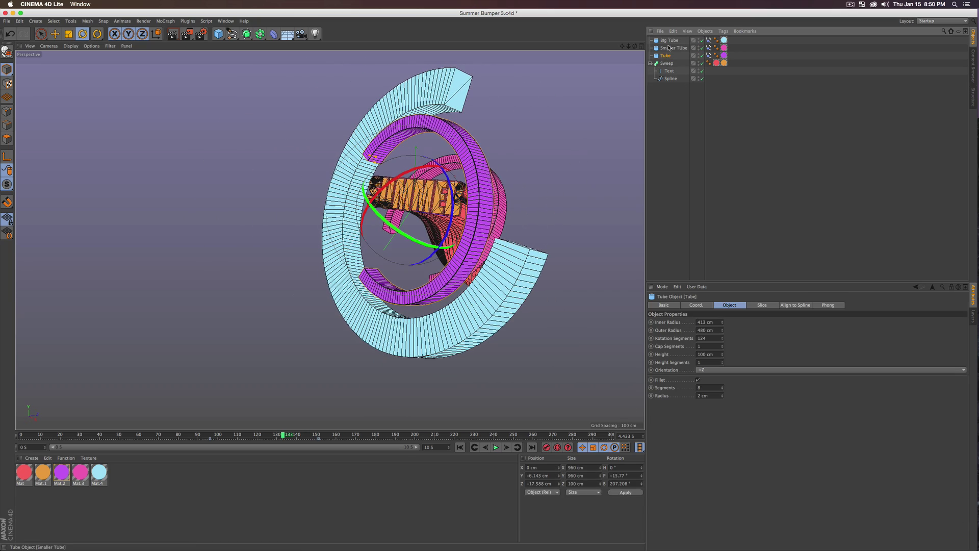
shift+click(670, 40)
super+drag(665, 40, 666, 39)
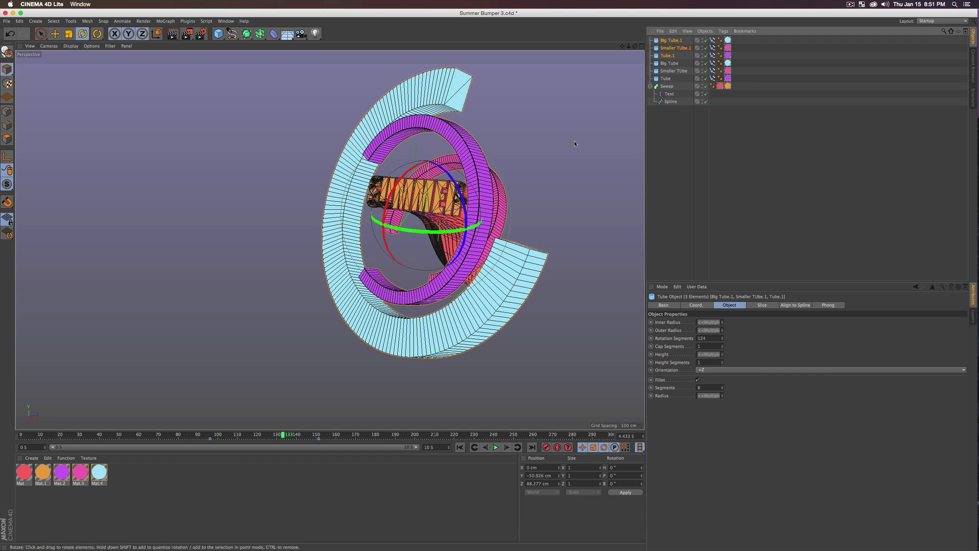
click(713, 55)
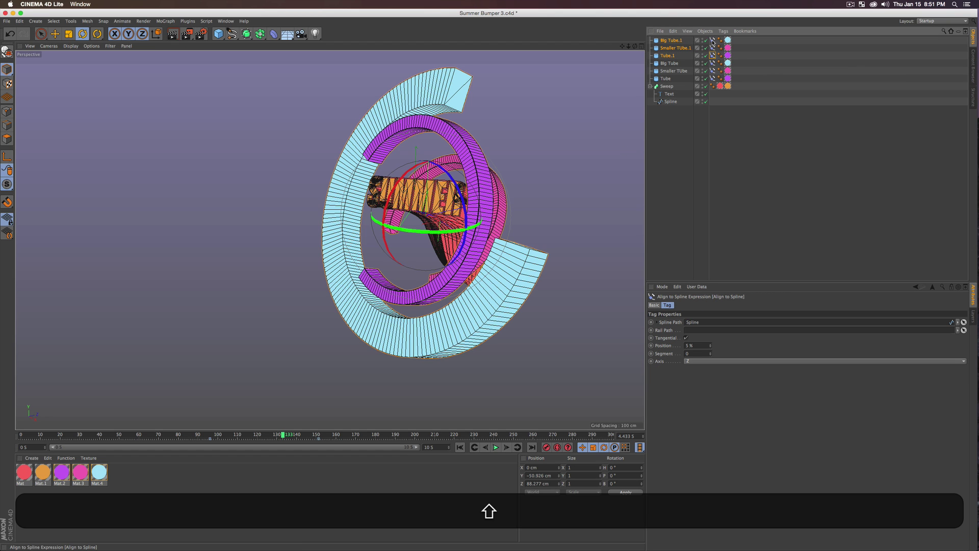
shift+click(713, 41)
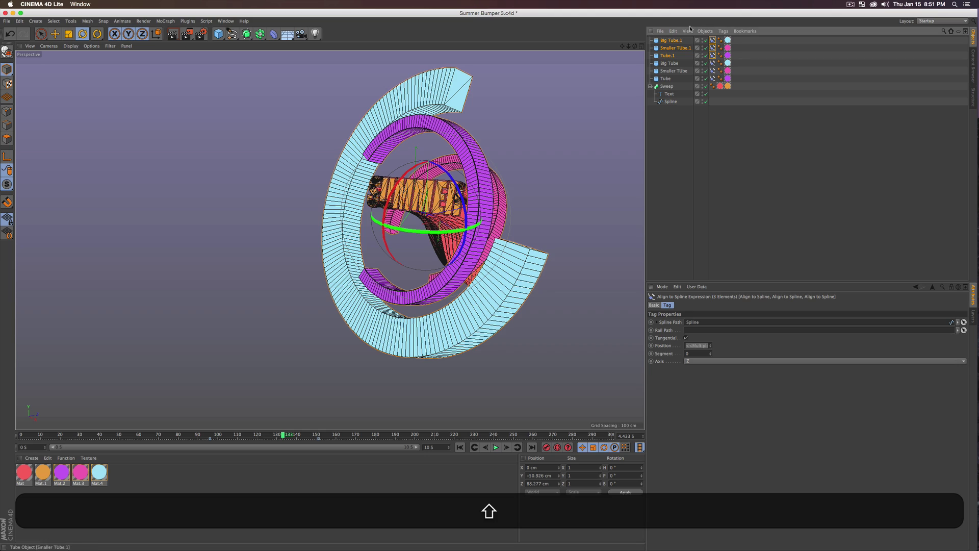
drag(710, 346, 747, 346)
Step: Scale the three tube copies down together around the sweep's tail until the purple copy is about 354 cm across
key(3)
drag(459, 245, 328, 238)
key(1)
drag(556, 373, 525, 225)
key(3)
key(t)
key(3)
key(t)
click(703, 100)
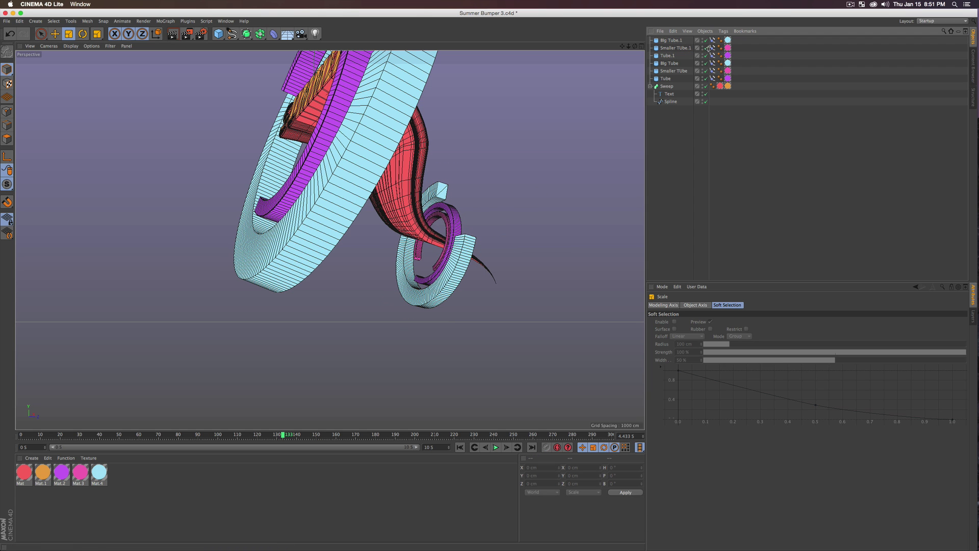
Step: Set the purple tube copy's position along the spline to 86% and scale it down to about 246 cm across
click(666, 56)
drag(665, 56, 857, 445)
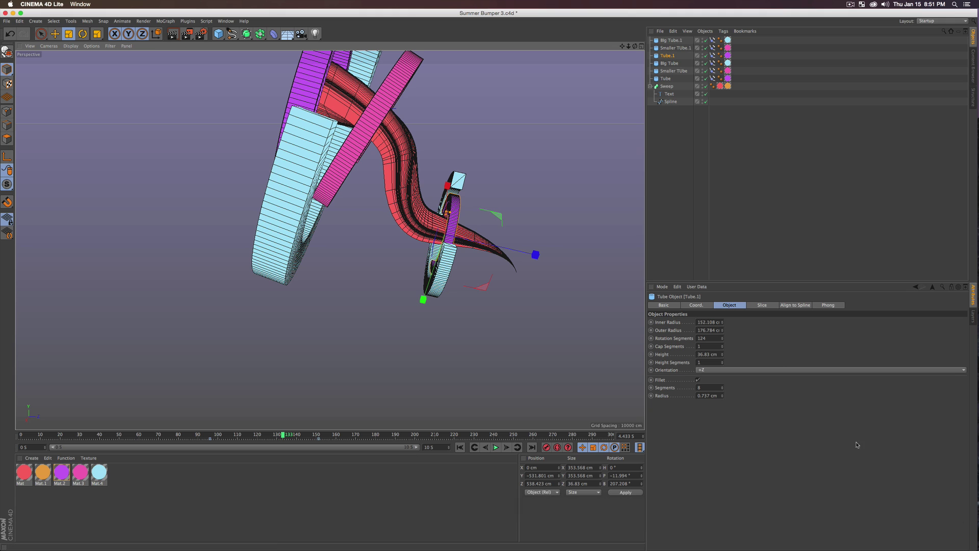
click(788, 306)
drag(712, 361, 679, 313)
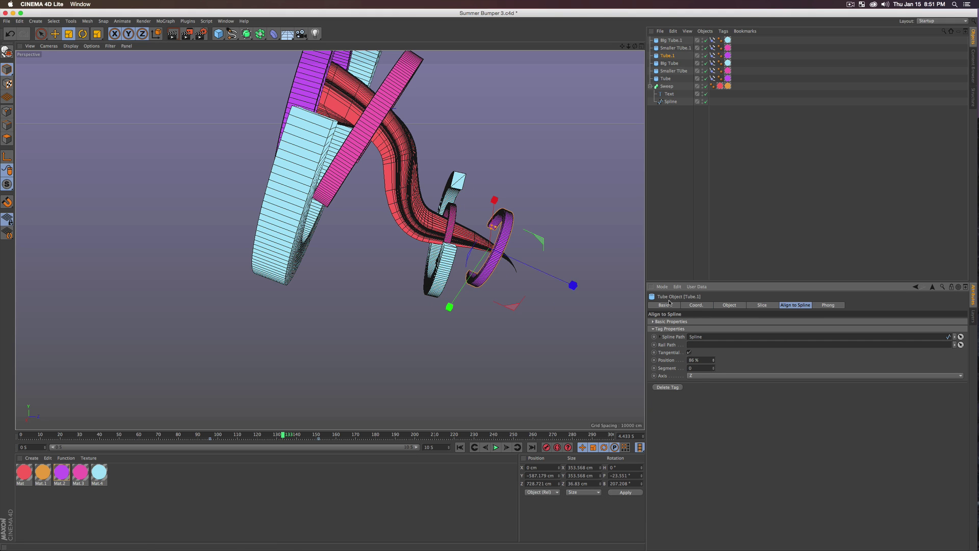
key(t)
drag(608, 262, 561, 264)
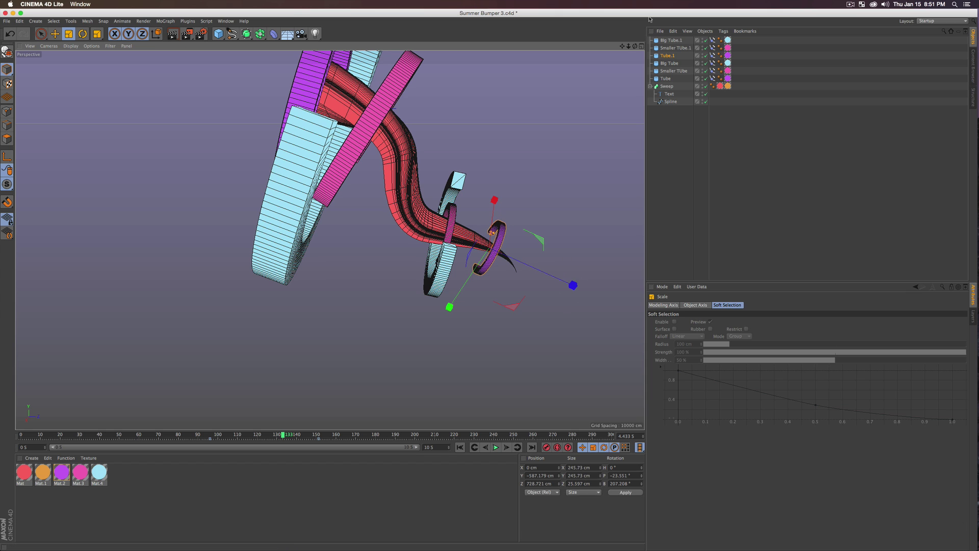
Step: Slide the pink tube copy along the spline to near the sweep's thin tip and scale it down
click(675, 48)
drag(714, 362, 566, 258)
key(t)
Step: Slide the light blue tube copy back along the spline toward the lettering and scale it up to about 697 cm across
click(674, 41)
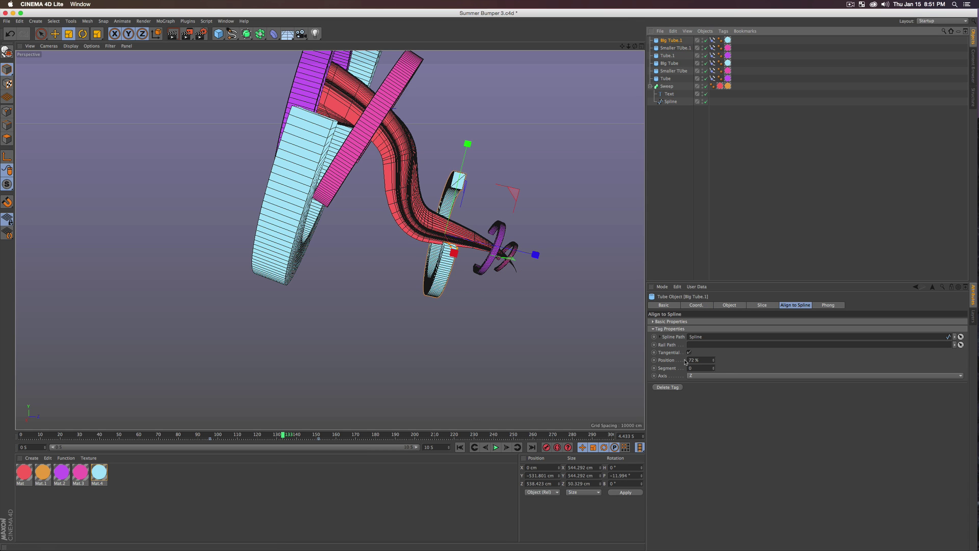
drag(713, 364, 699, 434)
key(t)
drag(582, 173, 477, 252)
Step: Render a front-facing preview of the lettering with both sets of rings
key(3)
key(super+i)
key(super+r)
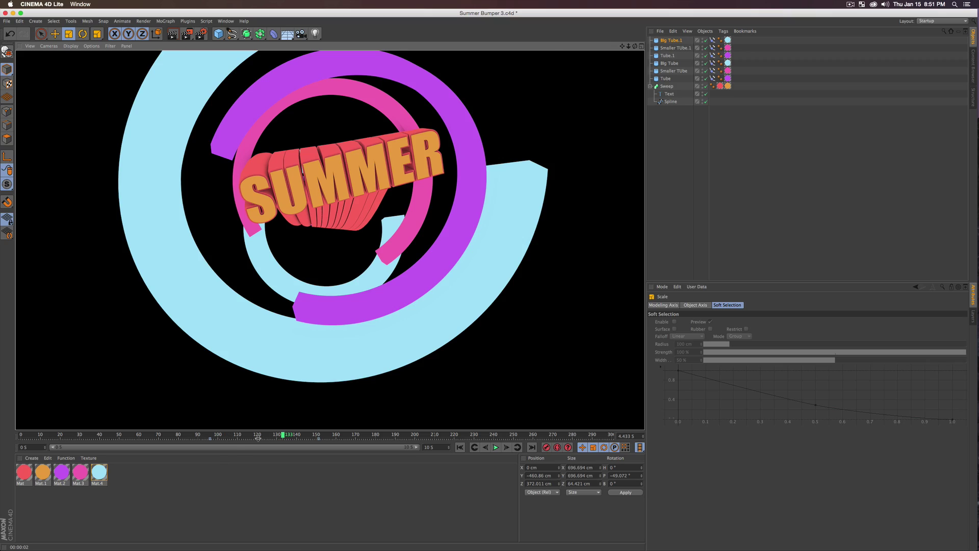
Step: Scrub the timeline back to frame 35 and examine the growing lettering and ring slices from the side
mouse_move(278, 434)
mouse_down()
mouse_move(232, 434)
mouse_move(321, 434)
mouse_move(218, 435)
mouse_move(266, 434)
mouse_up()
key(3)
drag(286, 230, 301, 179)
key(3)
drag(237, 436, 90, 412)
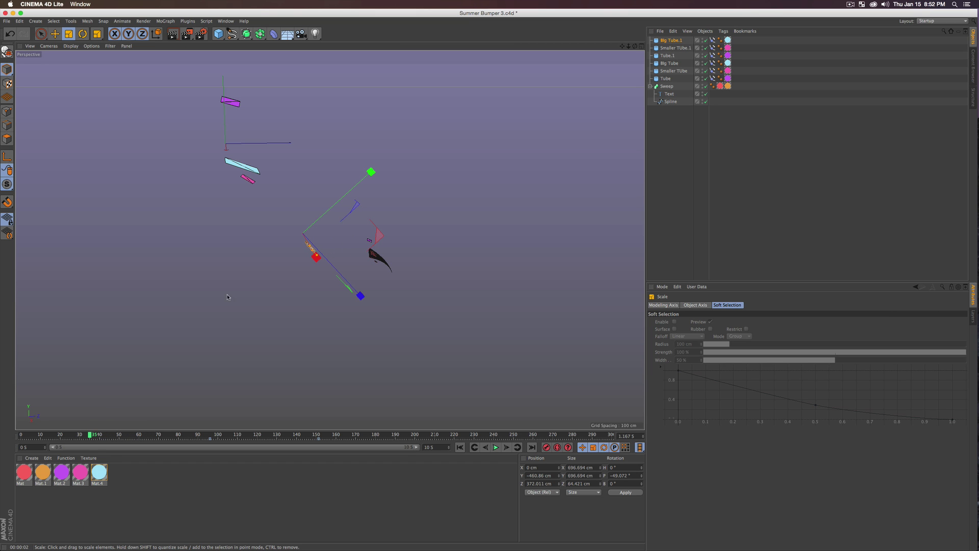
key(2)
drag(369, 257, 536, 200)
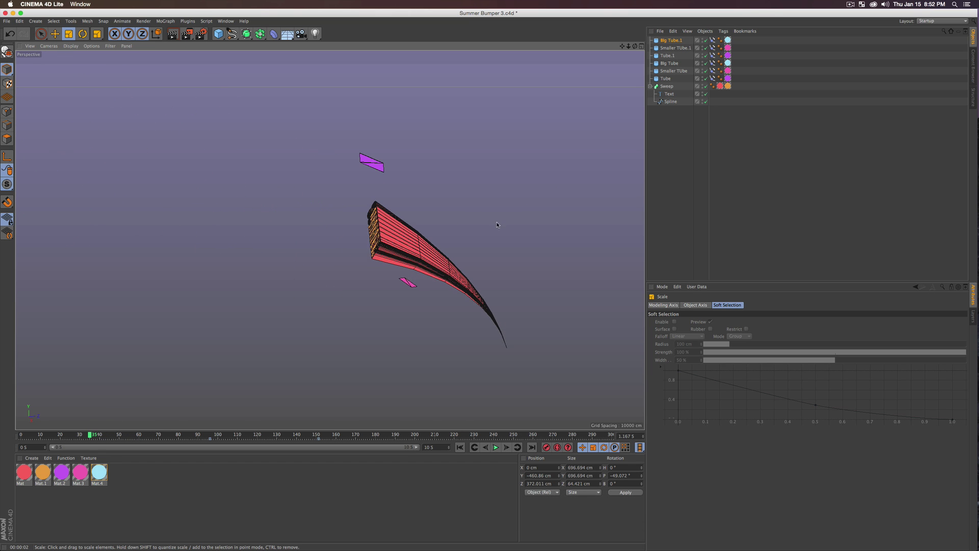
key(3)
drag(402, 290, 414, 275)
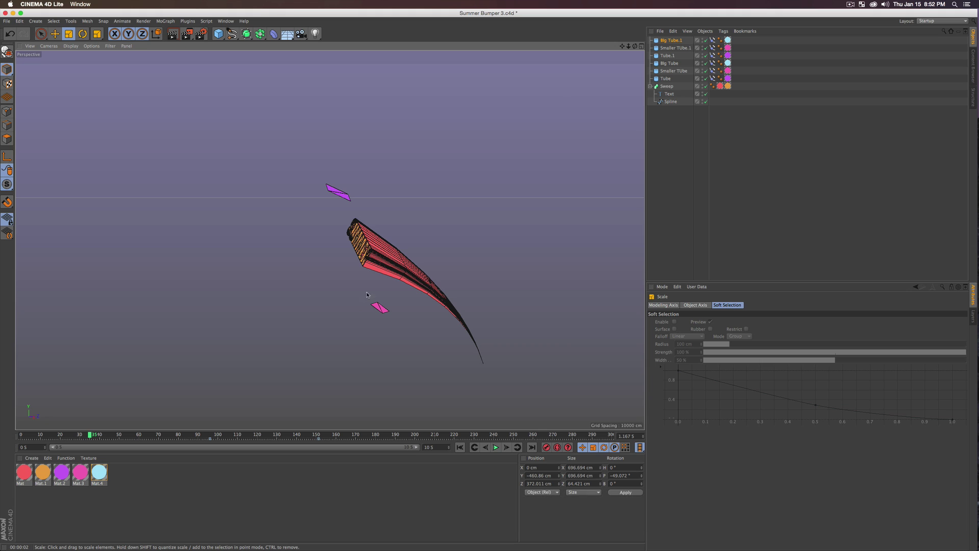
Step: Shift the purple tube copy's pair of keyframes earlier on the timeline, to about frames 20 and 60
click(669, 42)
click(666, 56)
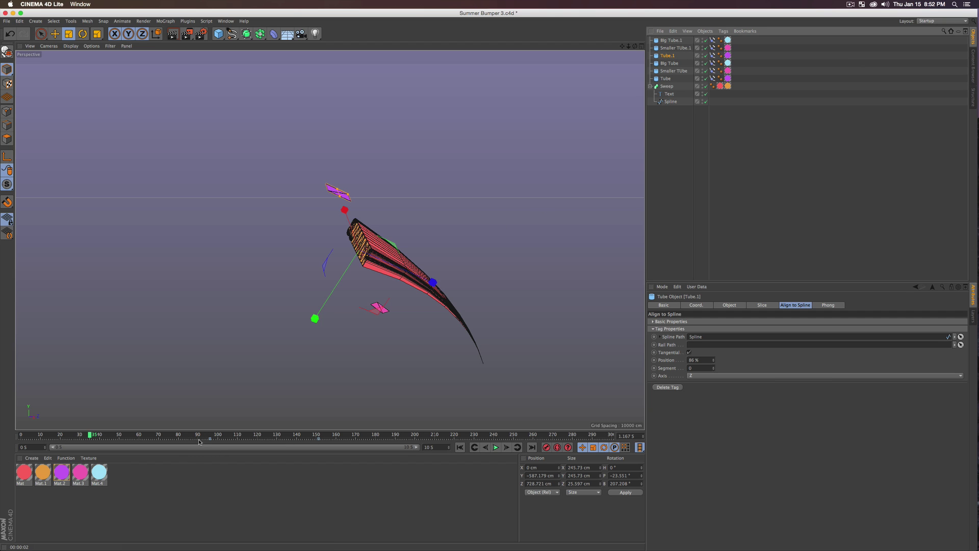
mouse_move(343, 439)
mouse_down()
mouse_move(192, 442)
mouse_move(328, 442)
mouse_up()
click(182, 440)
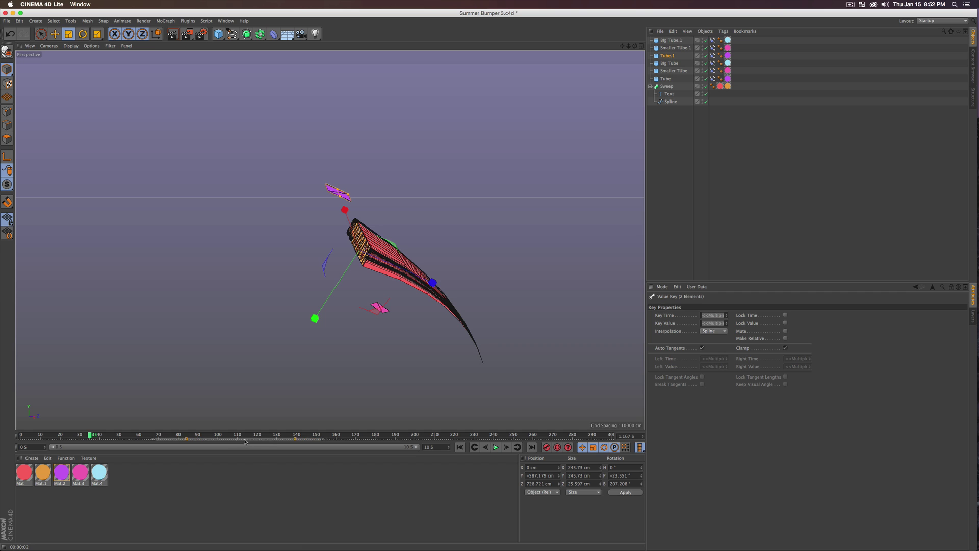
drag(179, 443, 127, 443)
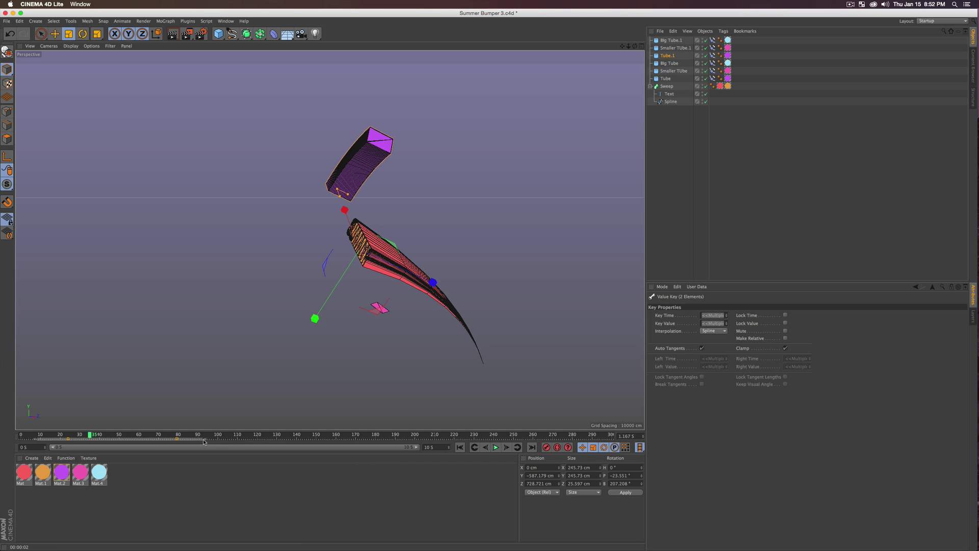
drag(205, 441, 159, 442)
mouse_move(88, 437)
mouse_down()
mouse_move(64, 437)
mouse_move(102, 436)
mouse_up()
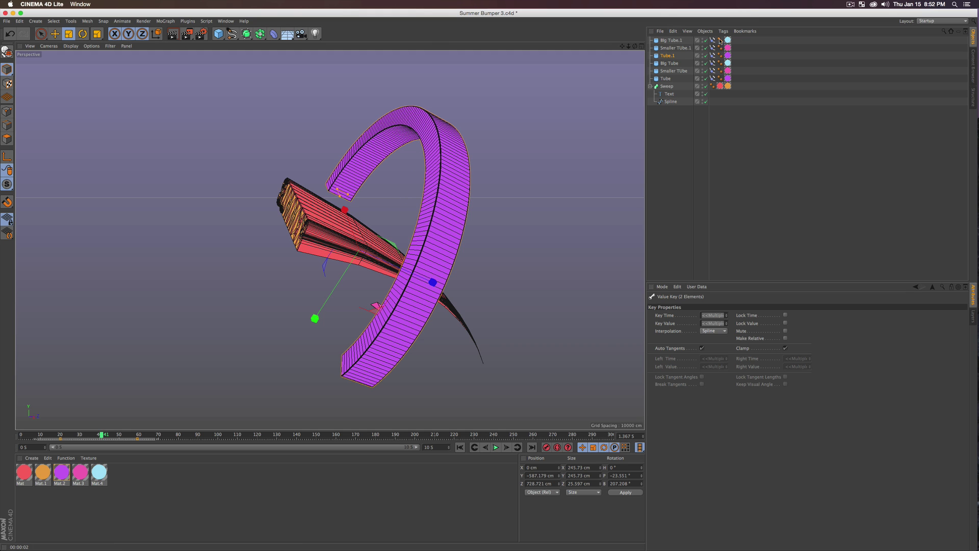
Step: Shift the pink tube copy's pair of keyframes earlier, toward the start of the timeline
click(438, 176)
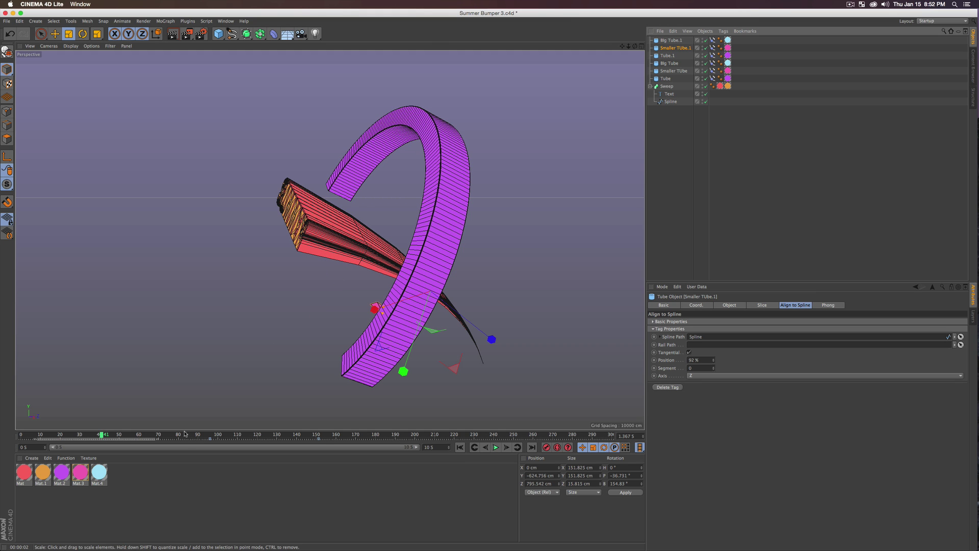
drag(326, 440, 161, 441)
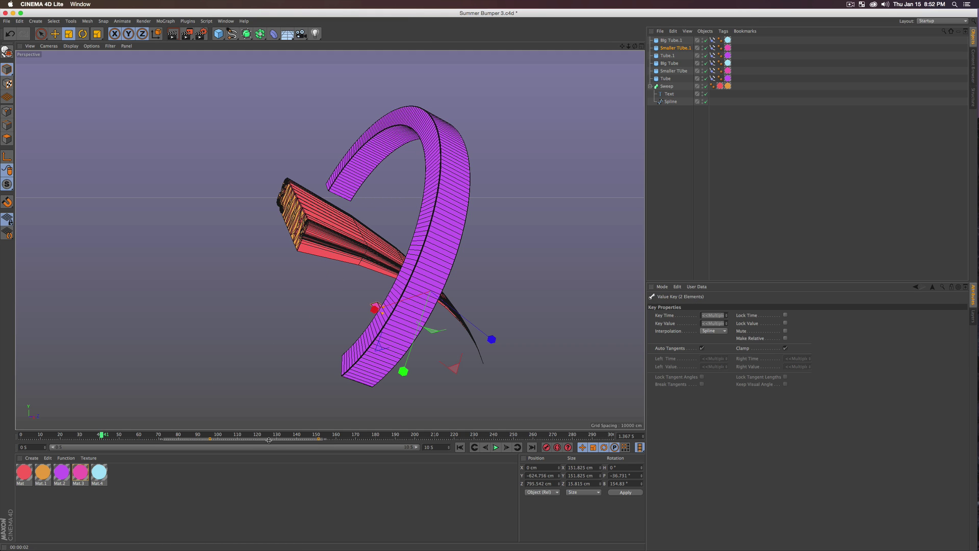
drag(259, 441, 144, 440)
drag(81, 442, 202, 443)
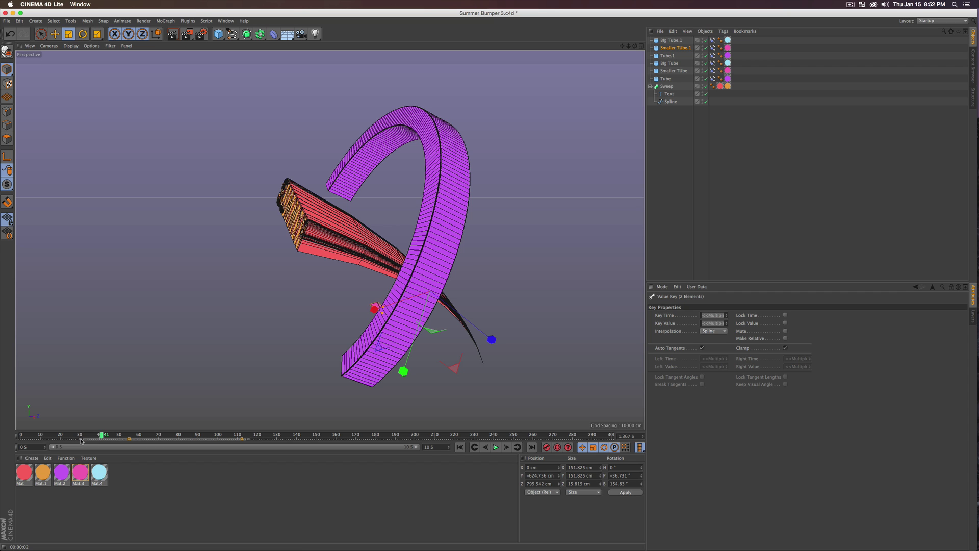
drag(217, 440, 135, 440)
Step: Shift the light blue tube copy's pair of keyframes earlier, to about frames 36 and 94
key(2)
drag(317, 286, 321, 306)
key(1)
key(3)
click(676, 41)
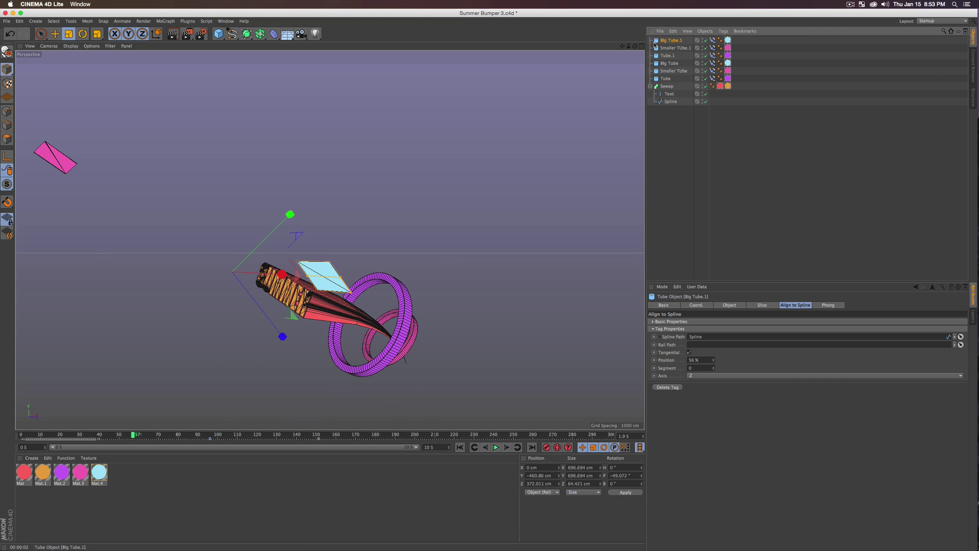
drag(203, 441, 227, 442)
scroll(221, 367, up, 5)
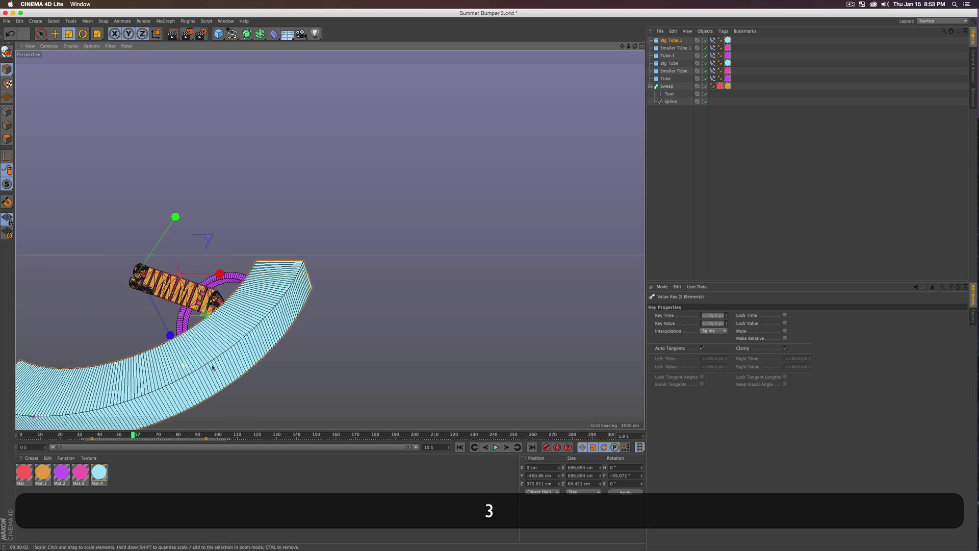
scroll(221, 368, down, 8)
drag(161, 437, 254, 425)
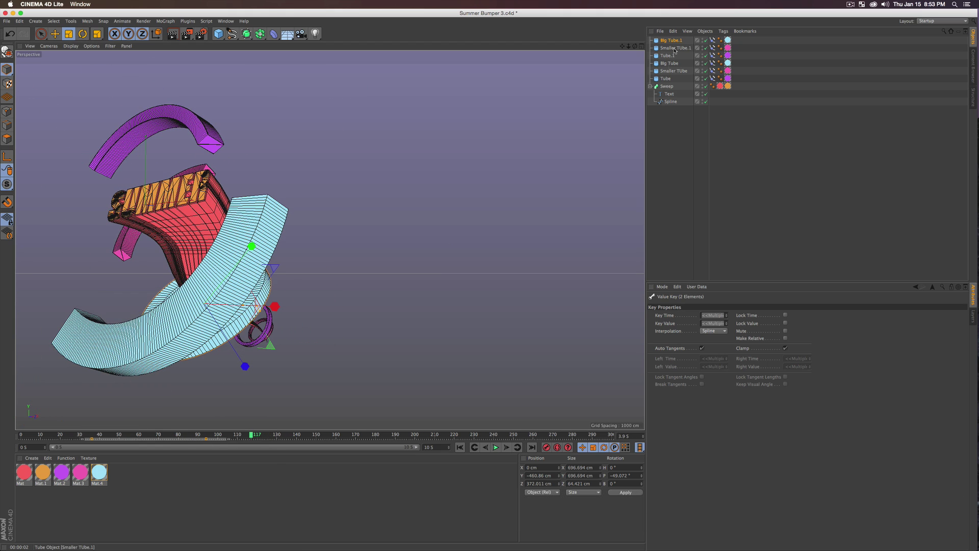
Step: Move the original purple tube's keyframes to about frames 109 and 163, and the original pink tube's to about frames 73 and 128
click(667, 78)
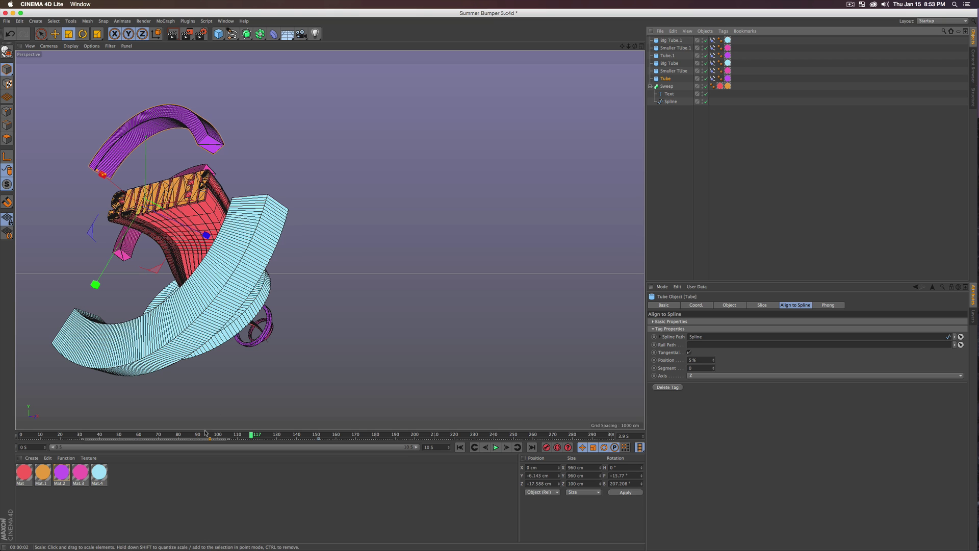
drag(343, 436, 254, 442)
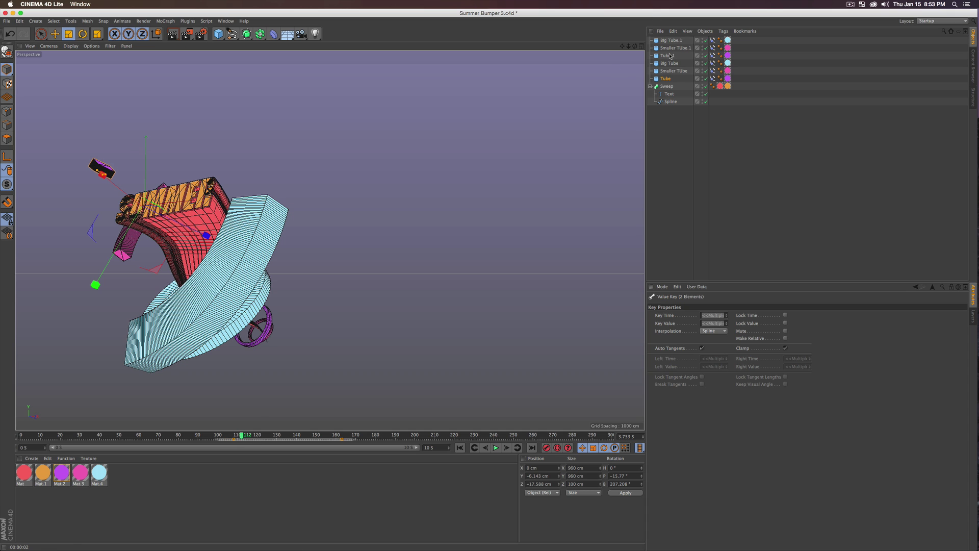
click(674, 73)
drag(206, 437, 295, 442)
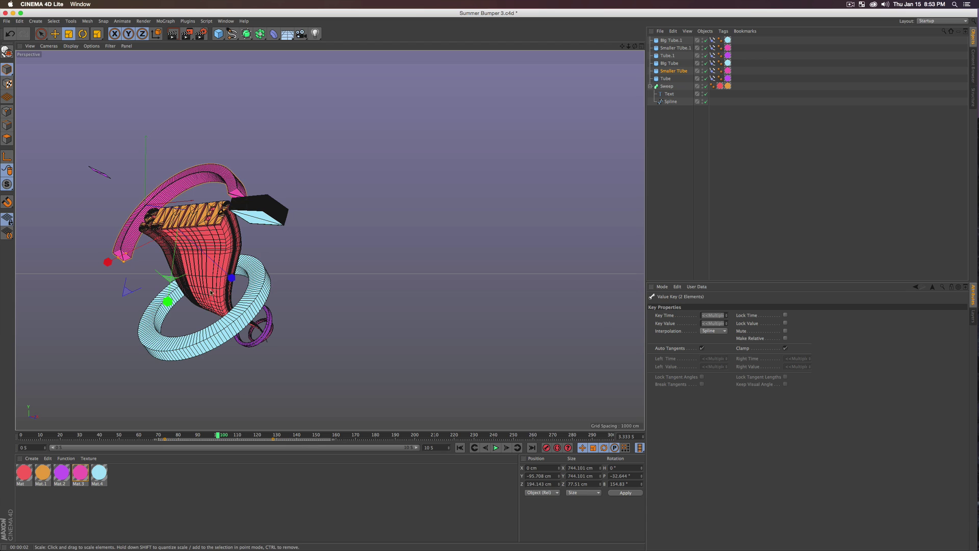
Step: Return the timeline to frame 0, deselect everything and save the project
key(3)
drag(257, 411, 283, 343)
drag(217, 436, 20, 439)
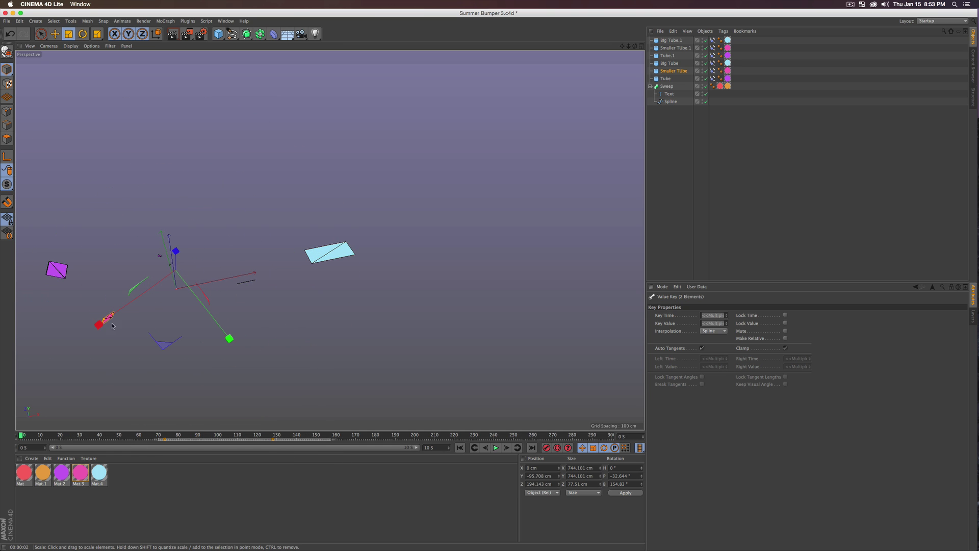
key(3)
drag(240, 204, 260, 208)
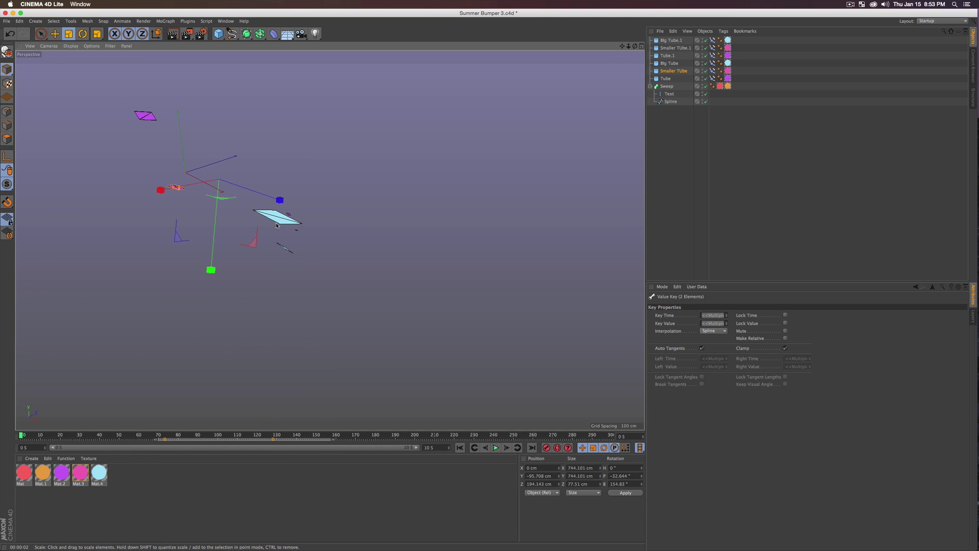
click(670, 142)
key(super+s)
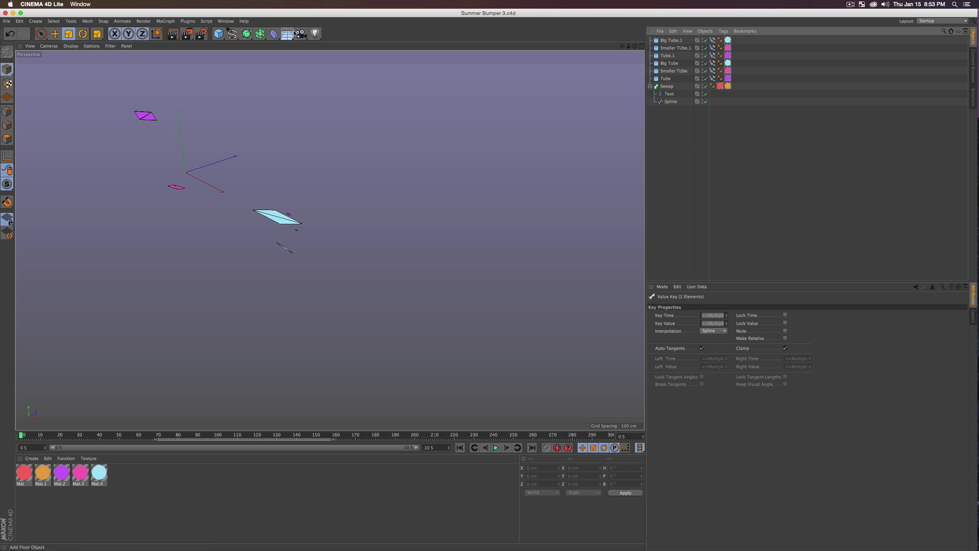
Step: Add a target camera to the scene and make it the active view
click(302, 35)
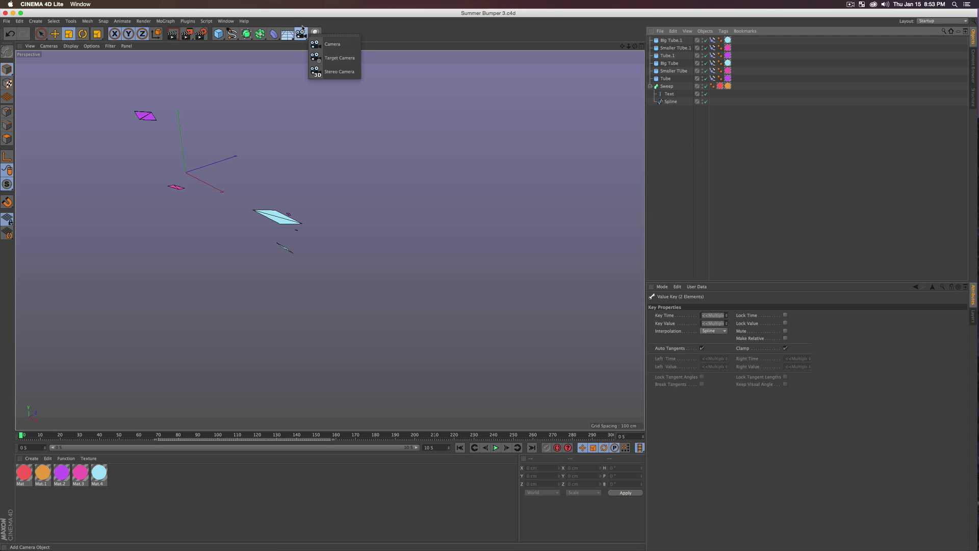
click(328, 58)
key(2)
drag(392, 193, 306, 194)
key(3)
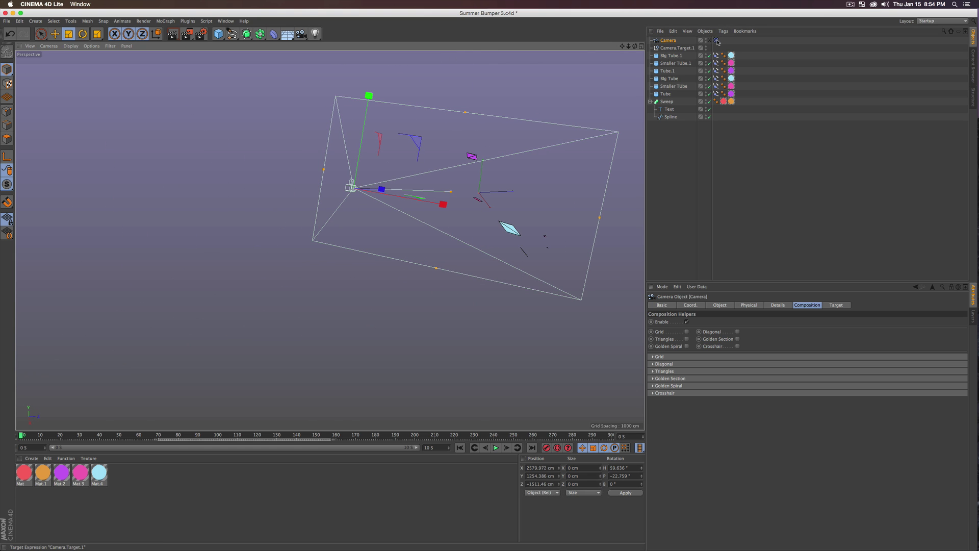
click(717, 41)
click(709, 40)
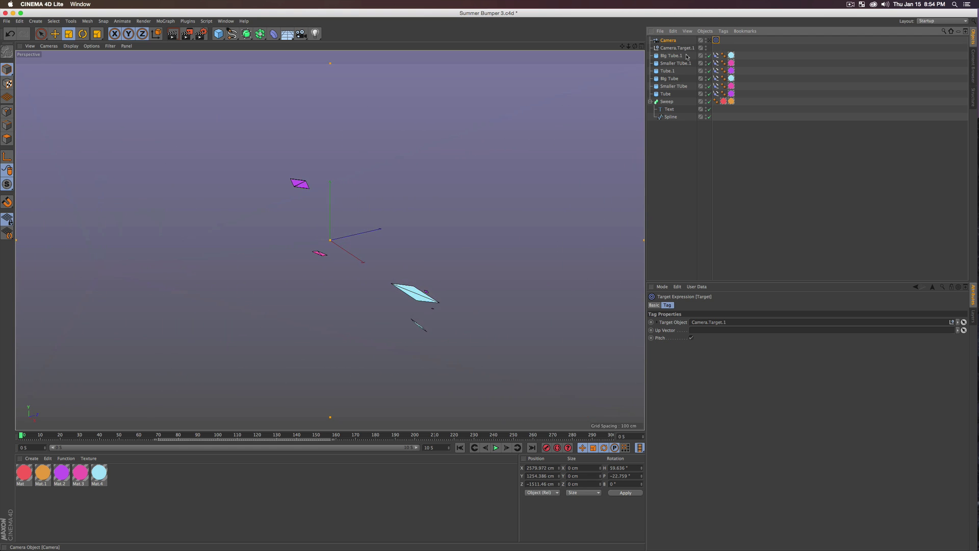
Step: Rename the camera's target null as TARGET
click(674, 49)
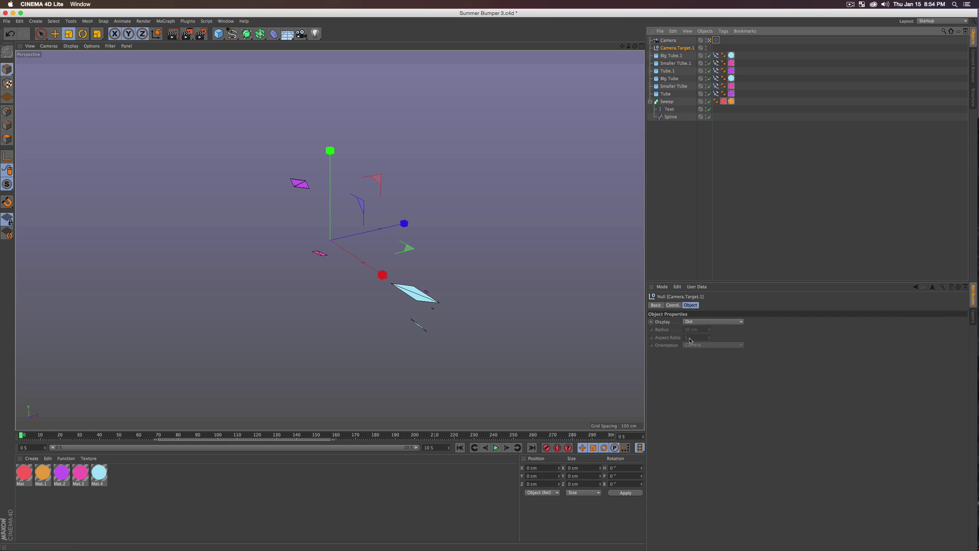
double_click(677, 49)
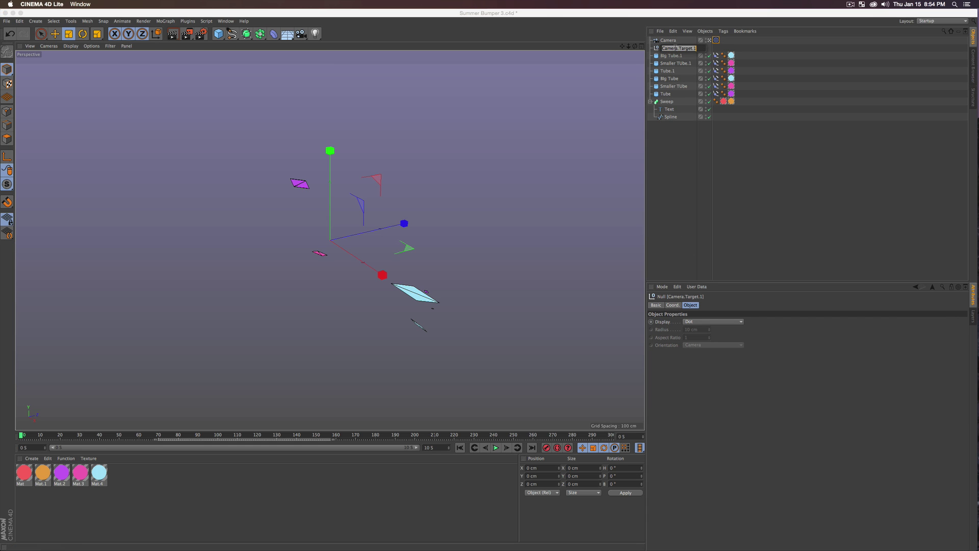
text(TARGET)
key(shift+Return)
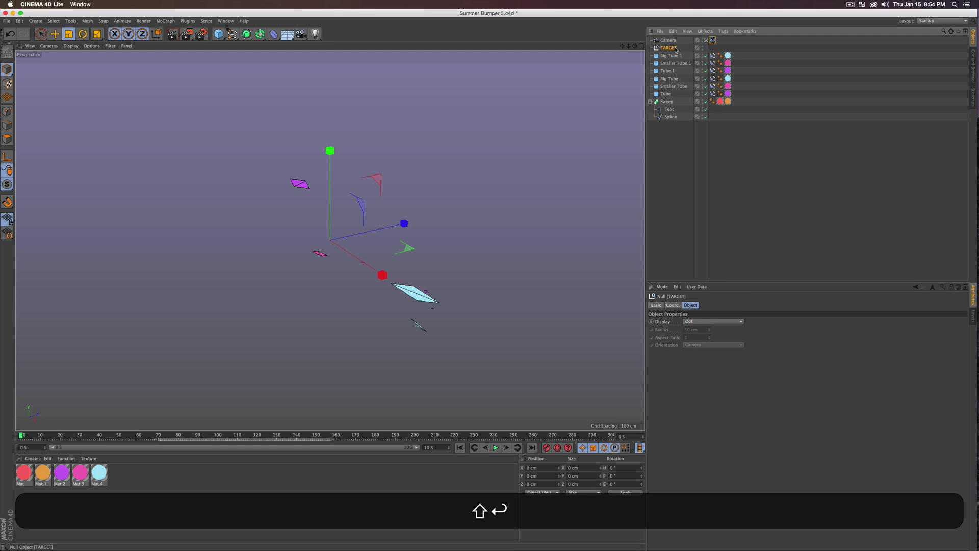
Step: Display the TARGET null as a Diamond and enlarge its radius to about 49 cm
click(698, 323)
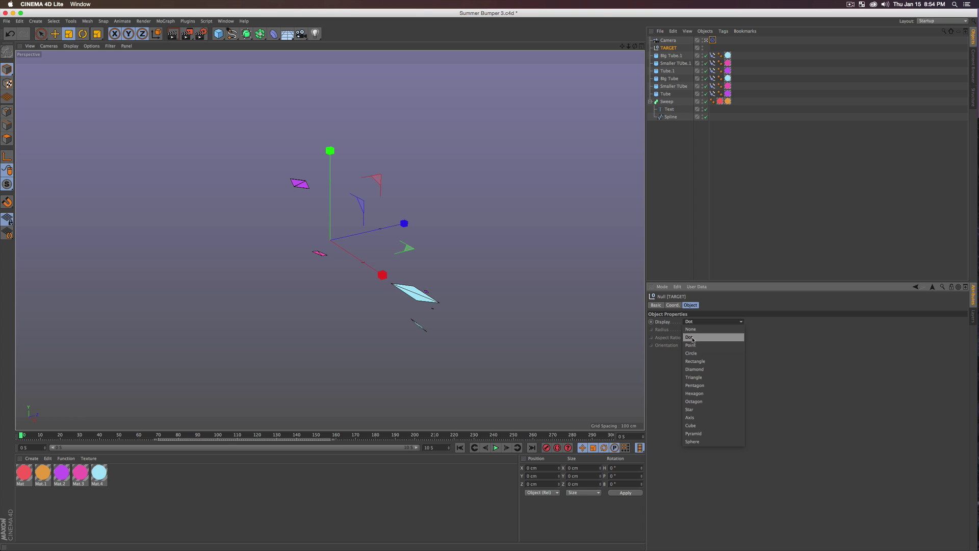
click(700, 368)
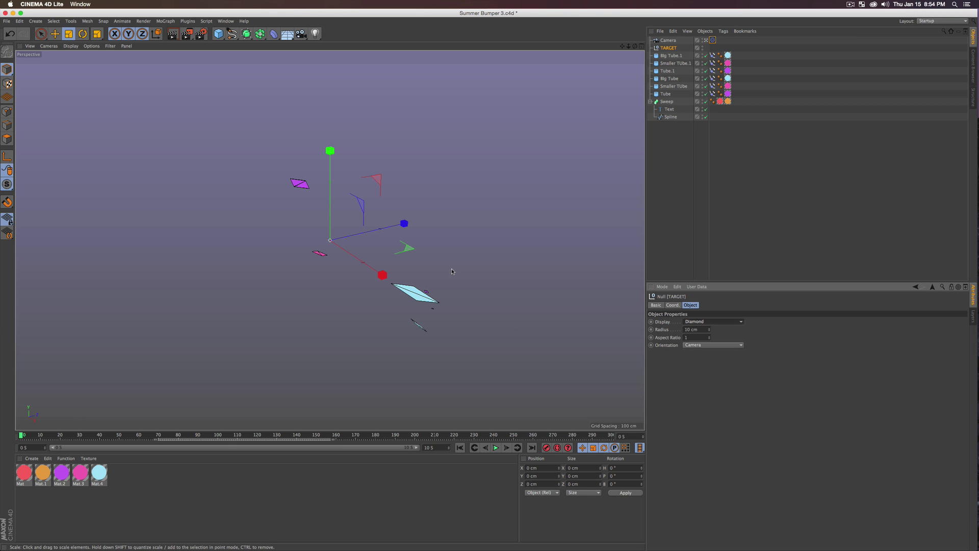
key(t)
drag(479, 252, 406, 262)
key(3)
mouse_move(336, 249)
mouse_down()
mouse_move(235, 239)
mouse_move(320, 240)
mouse_up()
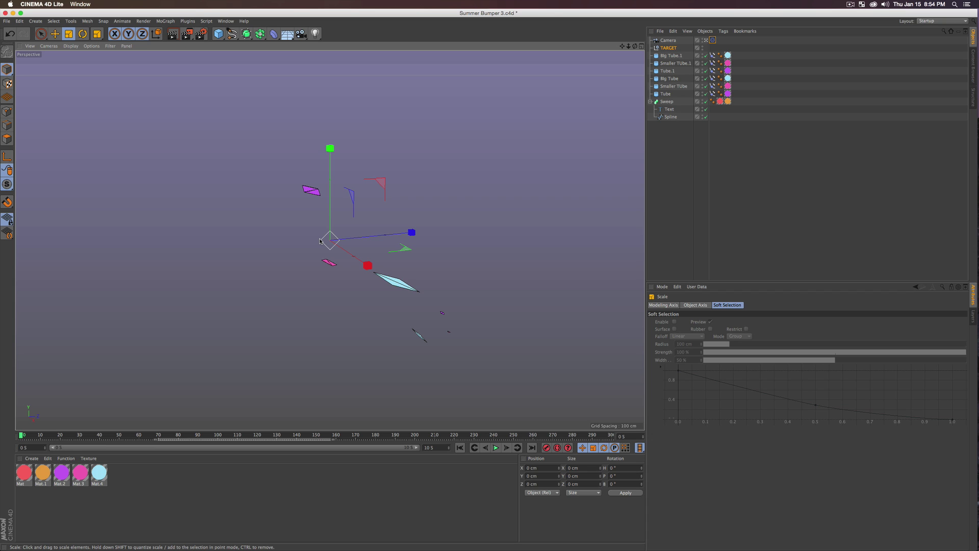
Step: Give the TARGET null an Align to Spline tag that uses the sweep's Spline as its path
click(661, 49)
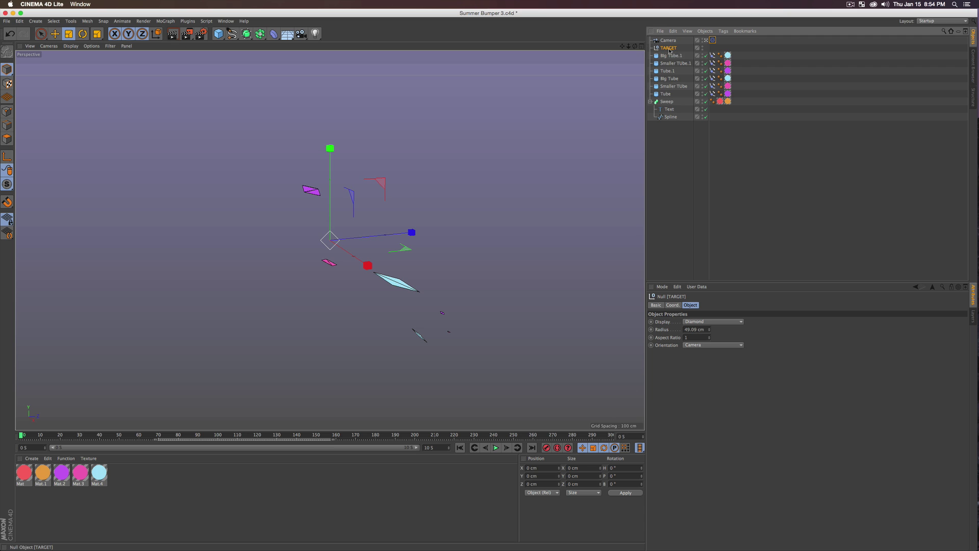
right_click(671, 50)
mouse_move(694, 53)
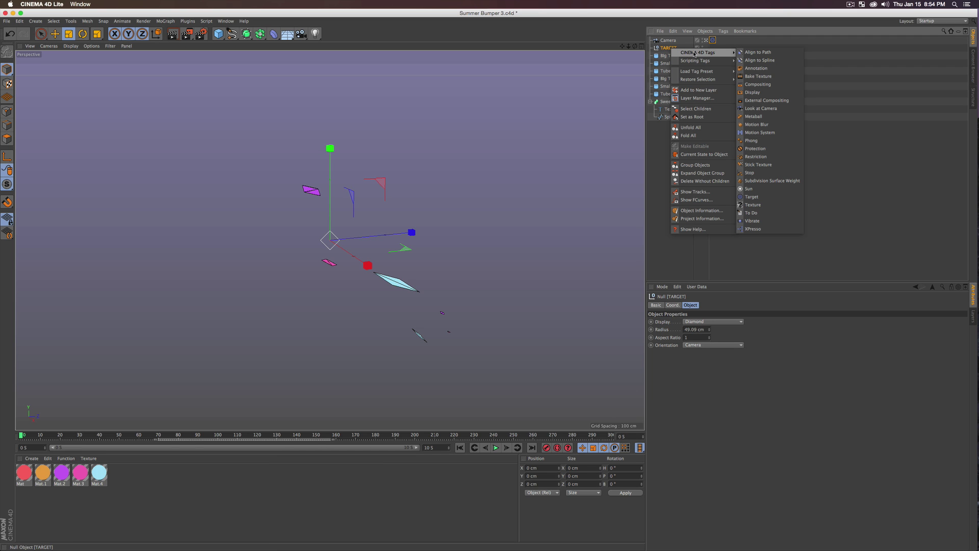
click(781, 62)
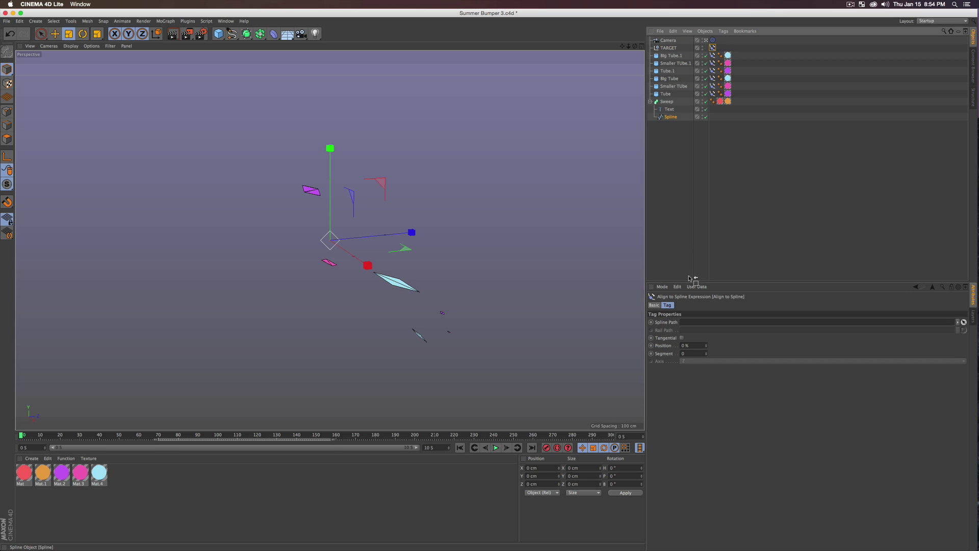
drag(700, 325, 699, 324)
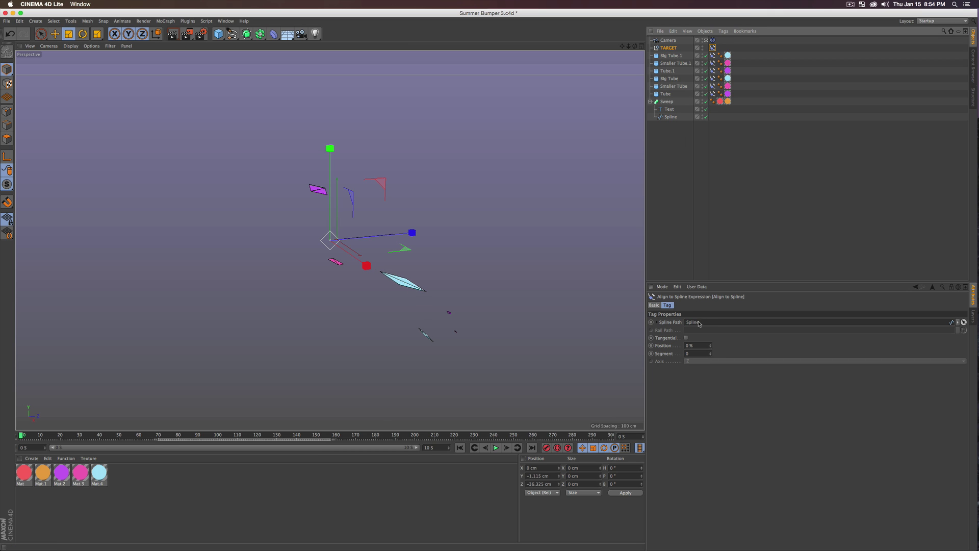
Step: Advance the timeline to frame 133 and orbit the camera toward the front of the lettering and rings
click(667, 252)
drag(510, 245, 449, 253)
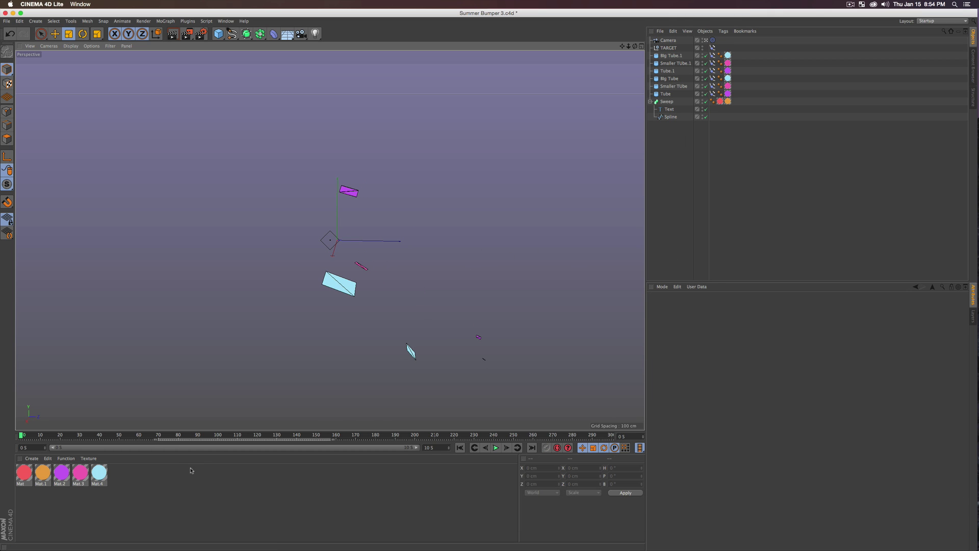
key(shift)
drag(165, 435, 283, 441)
key(3)
drag(352, 230, 324, 223)
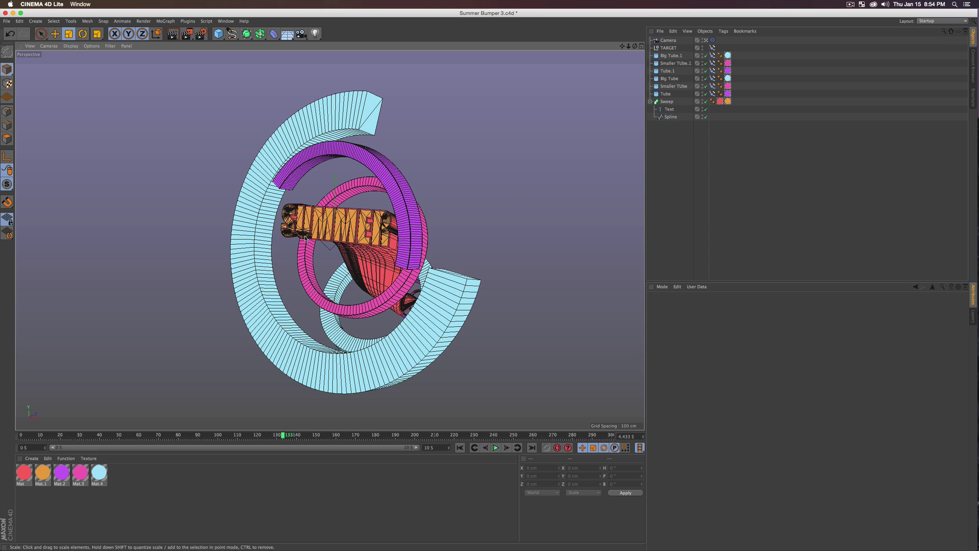
Step: Test the TARGET null's travel along the spline by varying its Align to Spline position
click(713, 48)
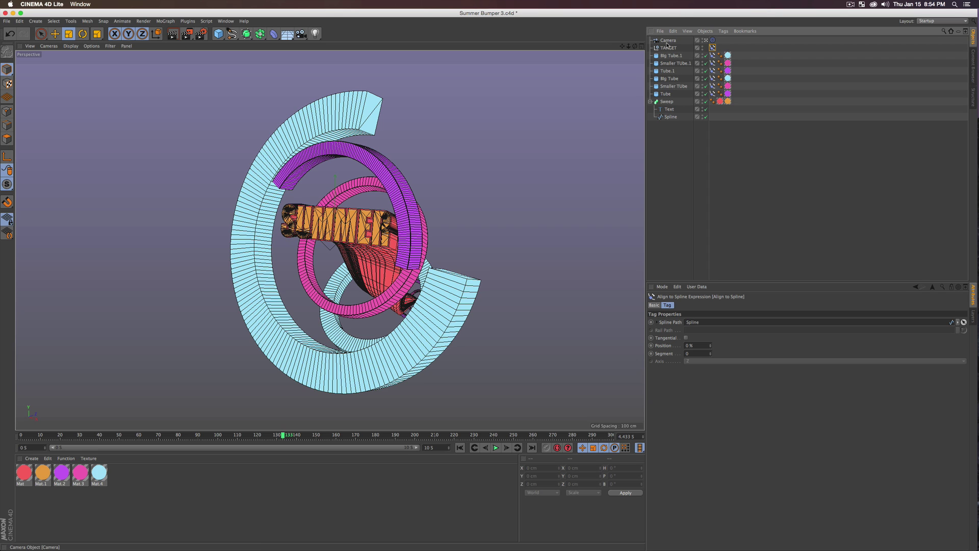
drag(710, 347, 742, 346)
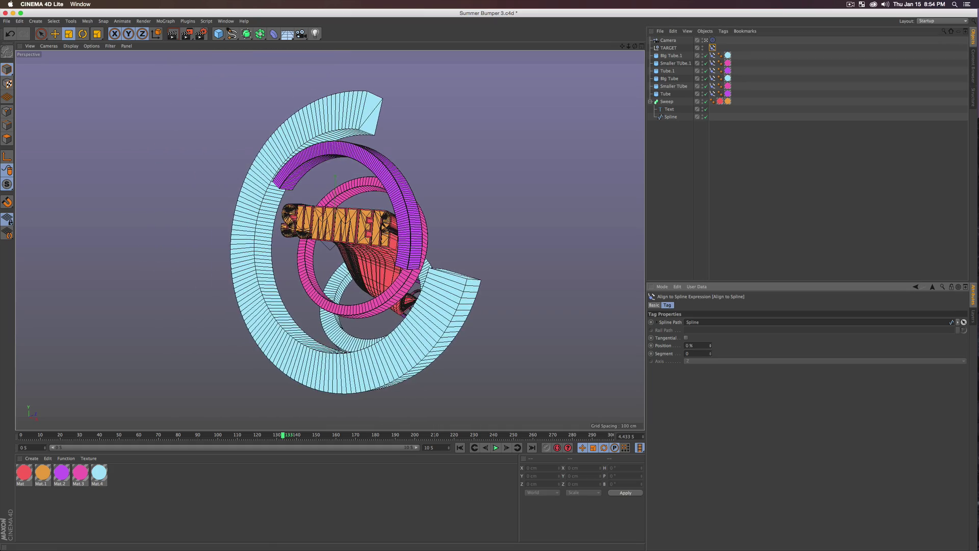
key(3)
drag(576, 283, 460, 294)
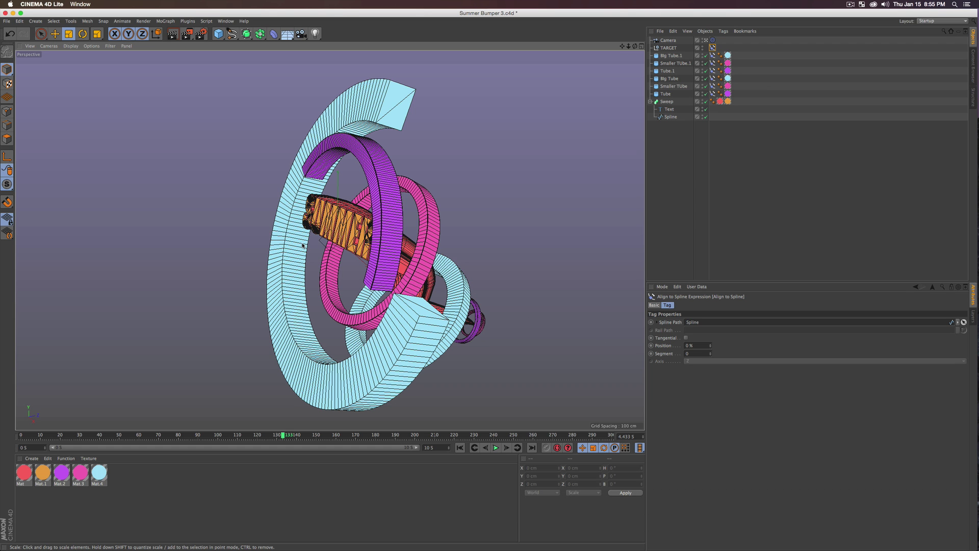
click(326, 248)
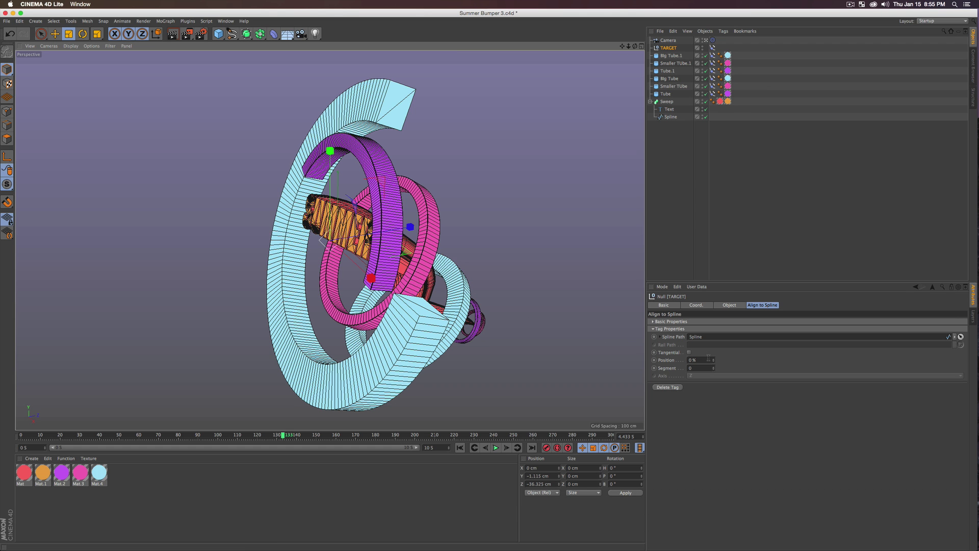
mouse_move(714, 361)
mouse_down()
mouse_move(763, 361)
mouse_move(720, 361)
mouse_up()
drag(713, 360, 713, 389)
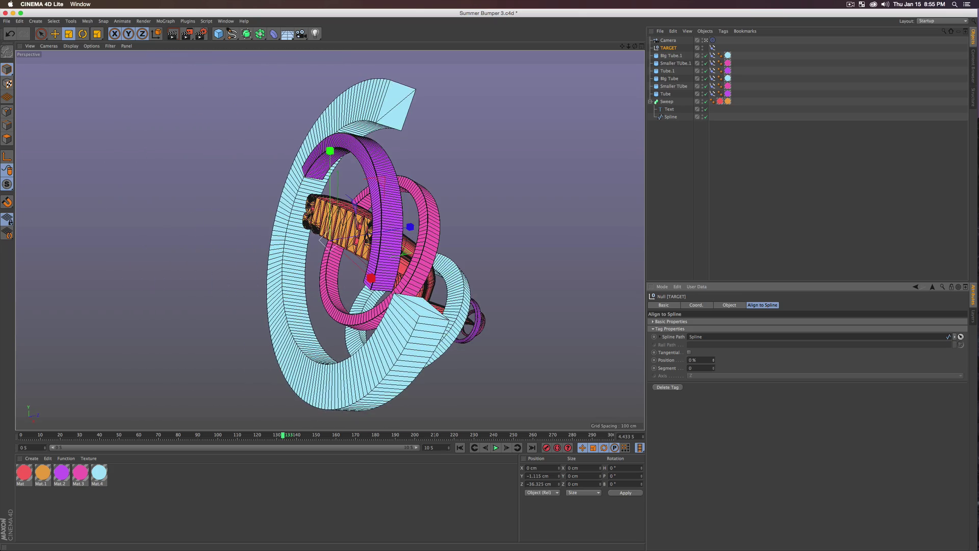
Step: Keyframe the TARGET null's Align to Spline position from 100% early in the timeline to 0% at frame 133
drag(99, 435, 85, 437)
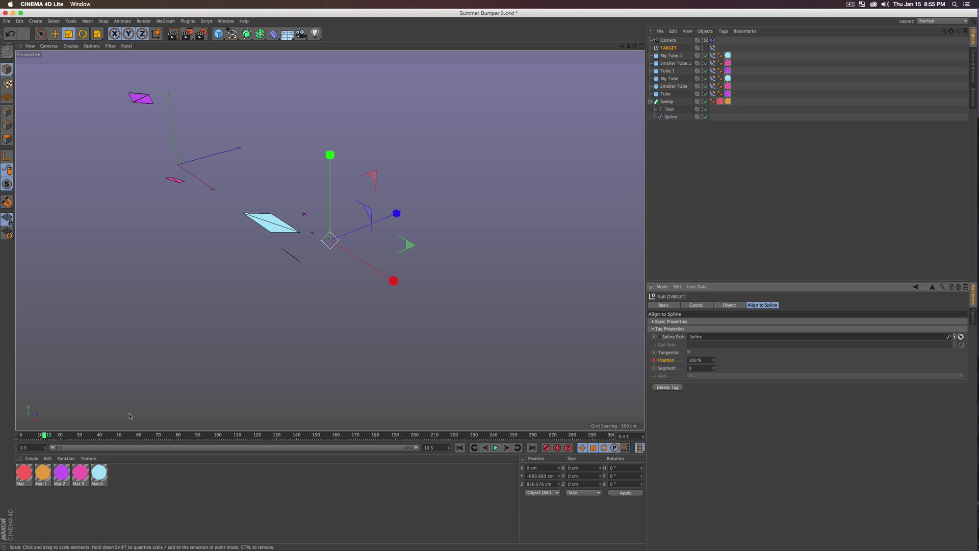
drag(180, 441, 283, 439)
drag(714, 360, 714, 395)
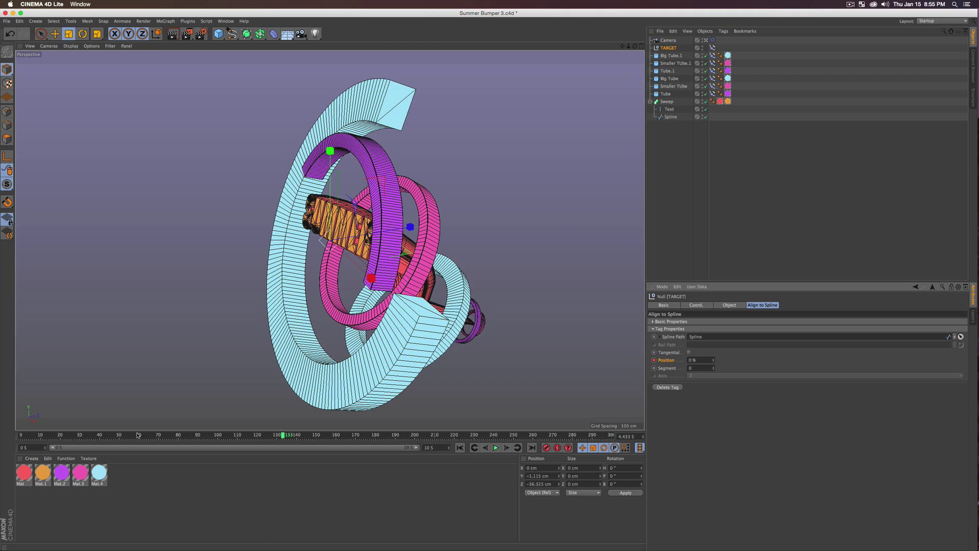
drag(284, 437, 310, 434)
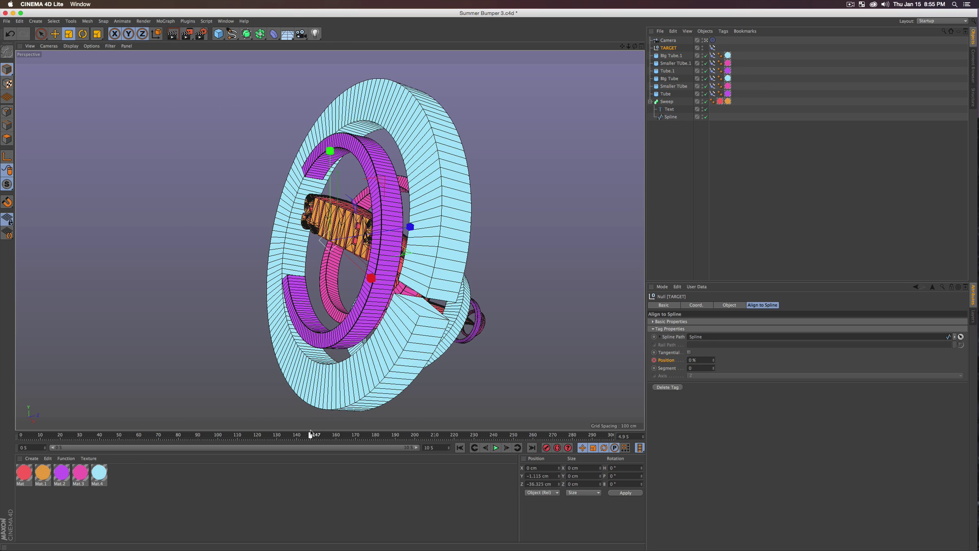
Step: Save the project and orbit the camera around the TARGET null at frame 29
click(674, 41)
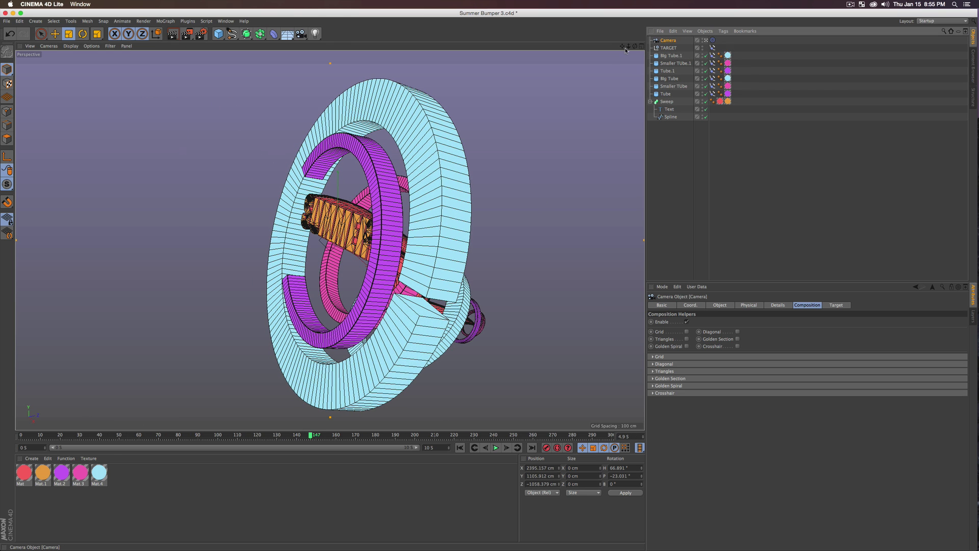
key(super+s)
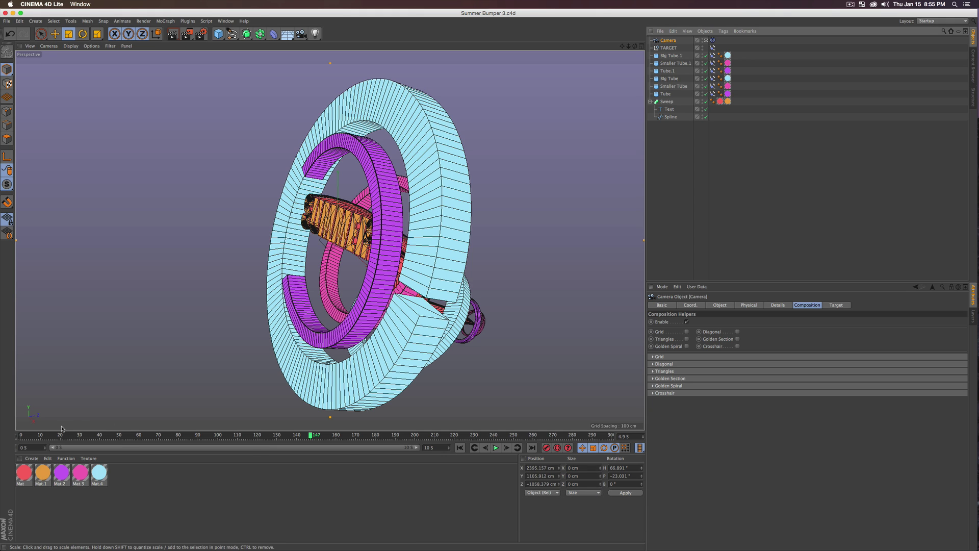
drag(57, 437, 50, 437)
key(3)
drag(283, 232, 364, 252)
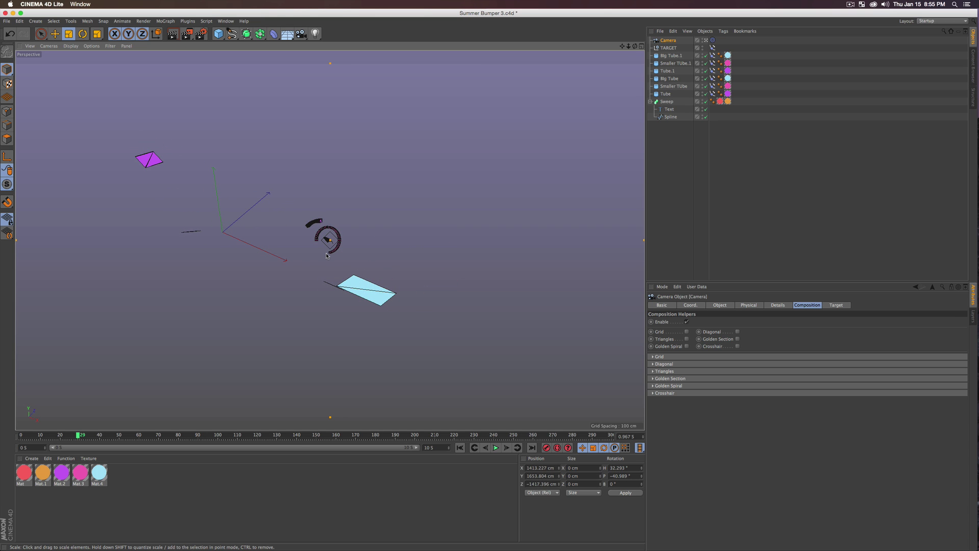
key(3)
drag(327, 256, 367, 250)
drag(491, 233, 330, 239)
key(2)
key(1)
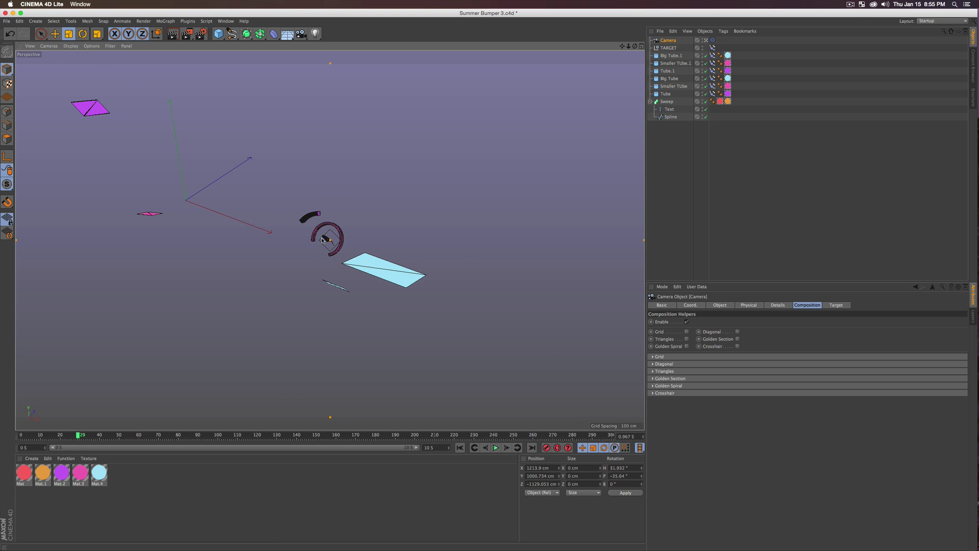
Step: Move the camera in close at frame 29 so the front of the SUMMER lettering fills the view
key(2)
drag(458, 222, 304, 339)
key(3)
key(2)
key(3)
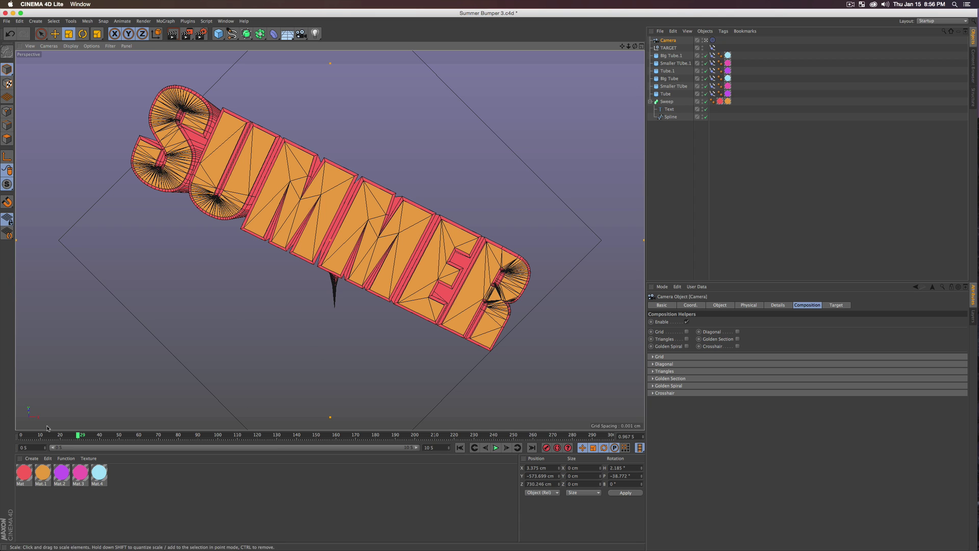
Step: Reframe the camera on the small SUMMER lettering at frame 17 and record a camera keyframe there
drag(74, 437, 56, 436)
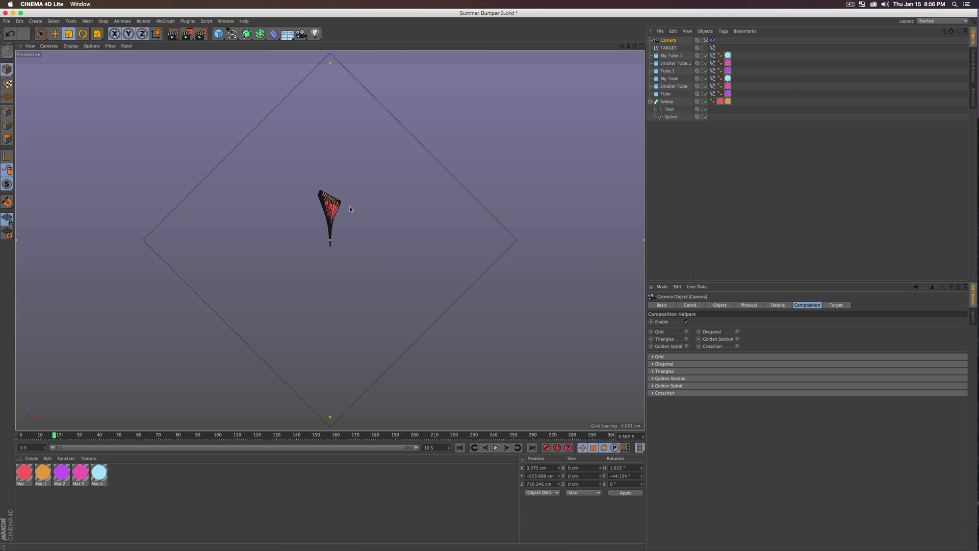
key(3)
key(2)
drag(352, 232, 380, 231)
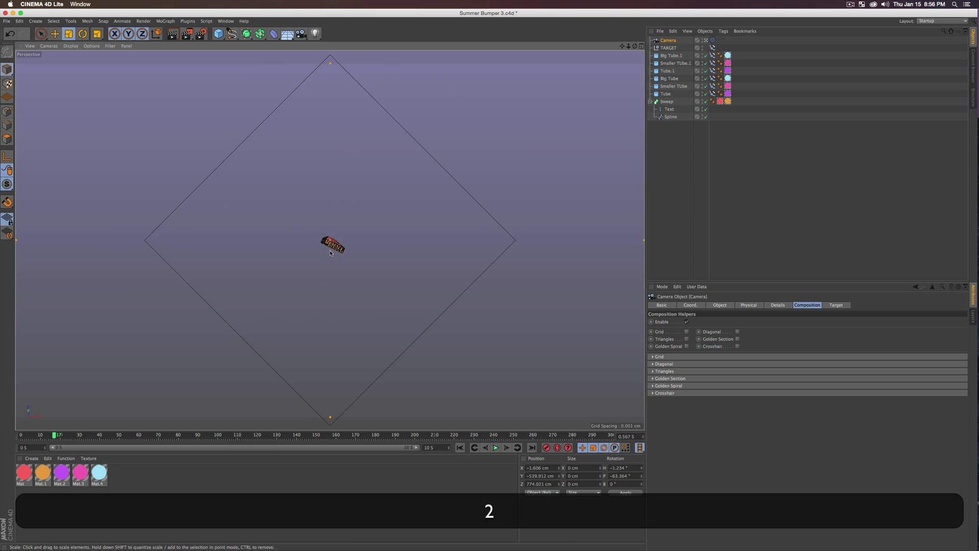
drag(460, 186, 462, 186)
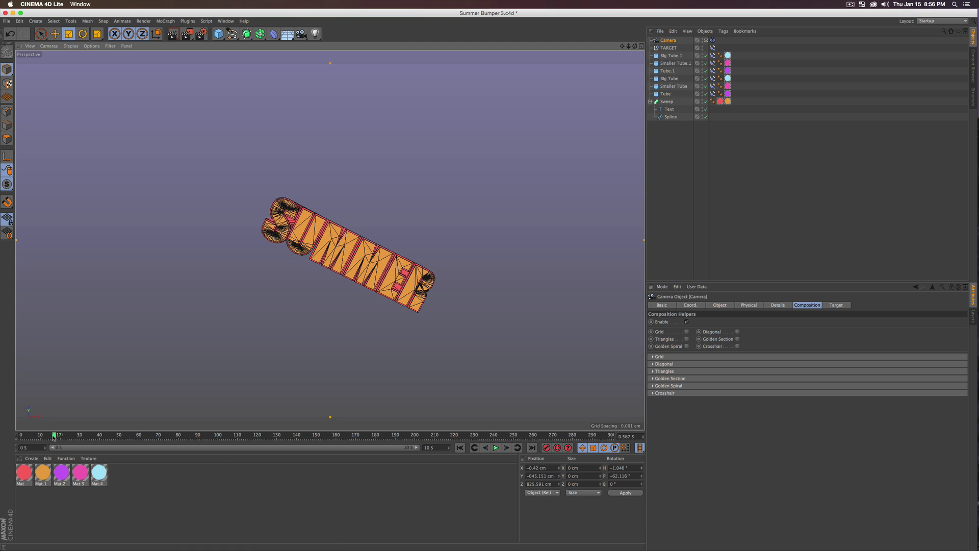
Step: Frame the growing lettering inside the pink ring at frame 32 and record a camera keyframe
drag(54, 438, 84, 437)
key(2)
drag(359, 247, 521, 286)
key(3)
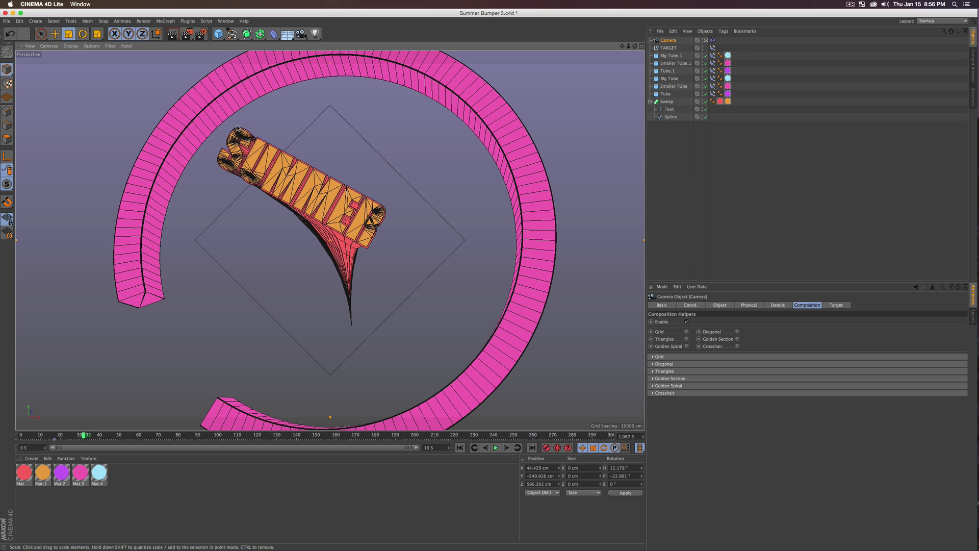
Step: Roll the camera to a bank of about 294° at frame 32 so the lettering stands nearly vertical
key(3)
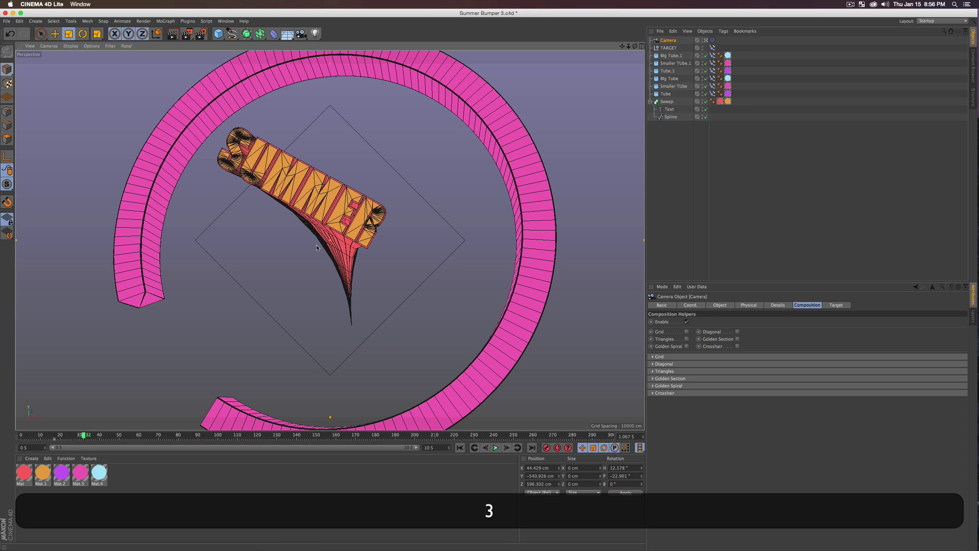
drag(307, 202, 433, 198)
right_drag(433, 198, 364, 199)
key(3)
right_drag(310, 218, 549, 258)
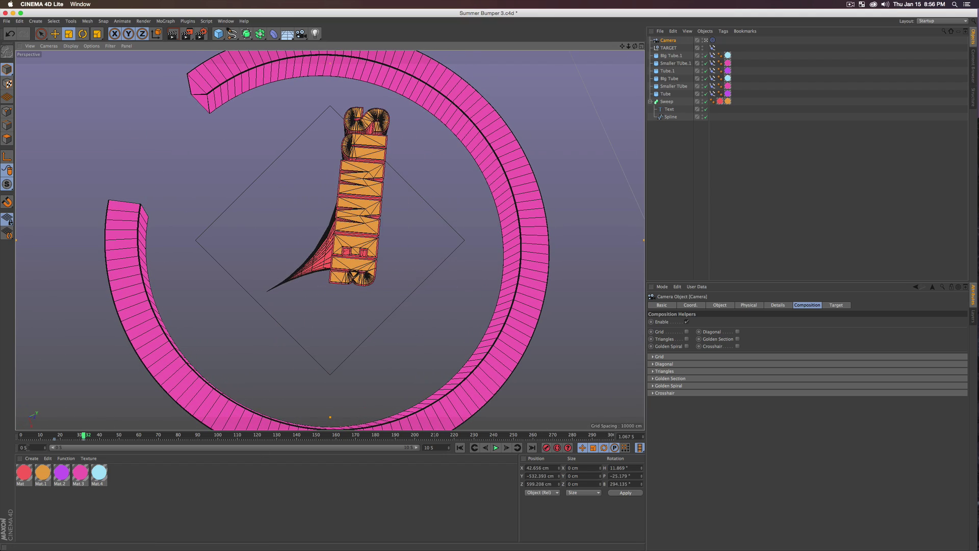
Step: Move the camera's first keyframe to frame 5 and advance the timeline to about frame 90
drag(83, 435, 43, 435)
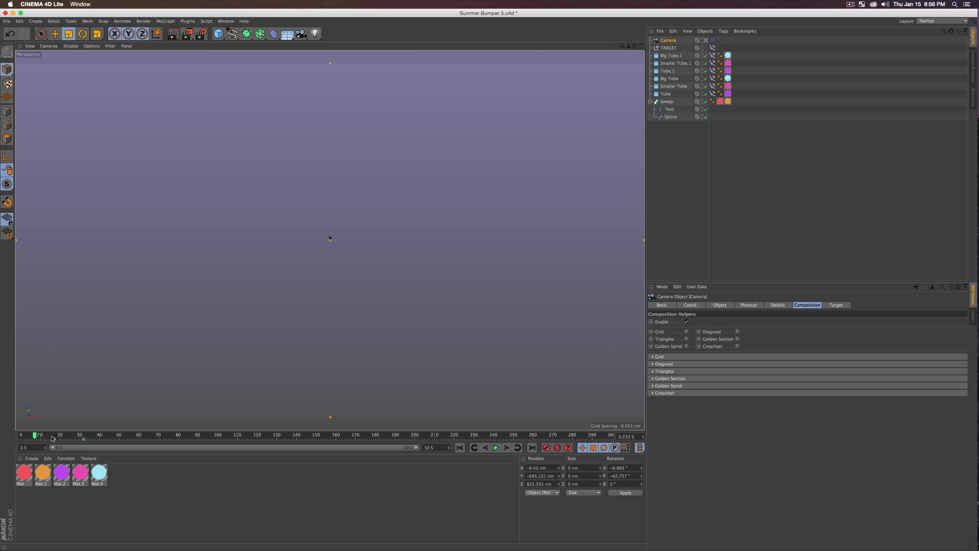
click(42, 439)
drag(35, 432, 121, 447)
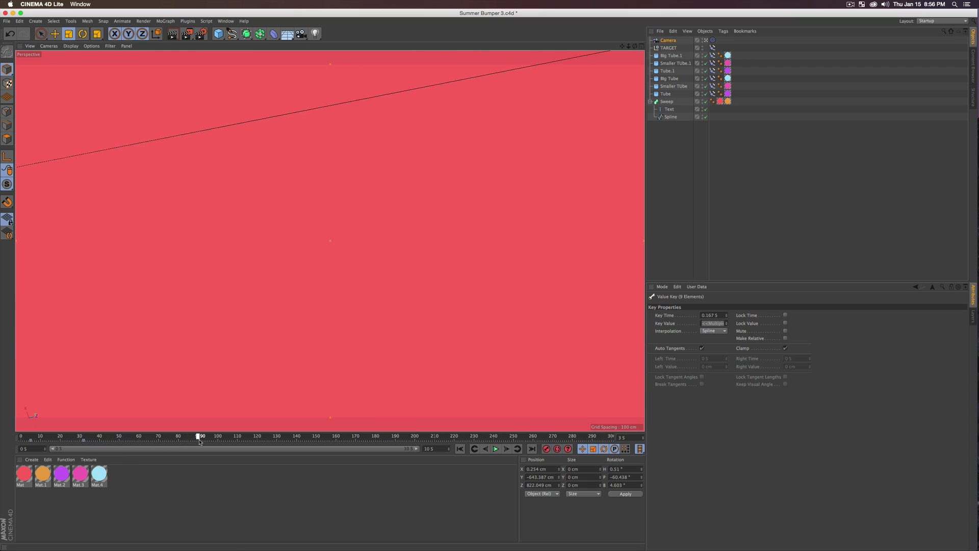
Step: Pull the camera out at frame 91 to view the lettering rising through the light blue ring, and keyframe it
drag(430, 274, 83, 320)
key(3)
drag(267, 163, 301, 258)
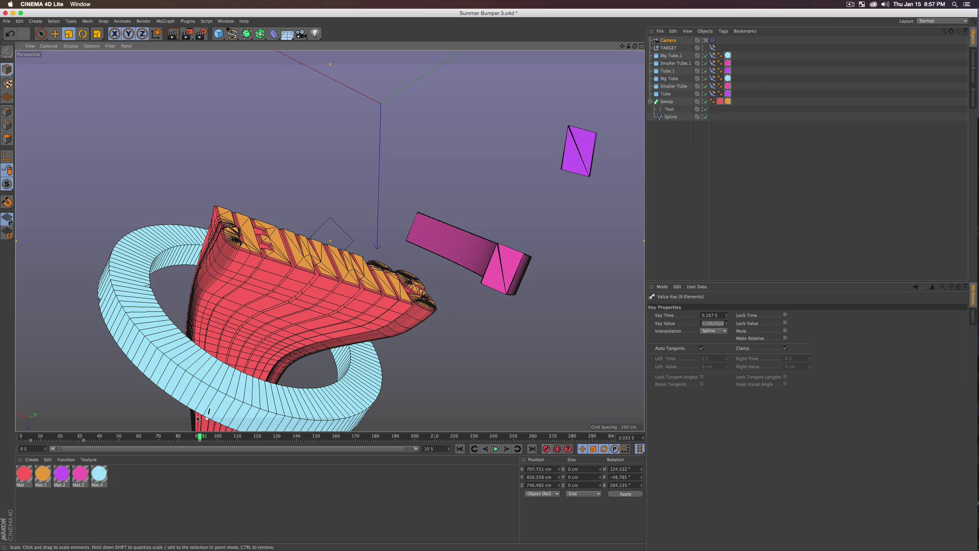
Step: Review the camera move and roll the camera to a bank of about -20° at the frame 91 keyframe
drag(201, 436, 65, 445)
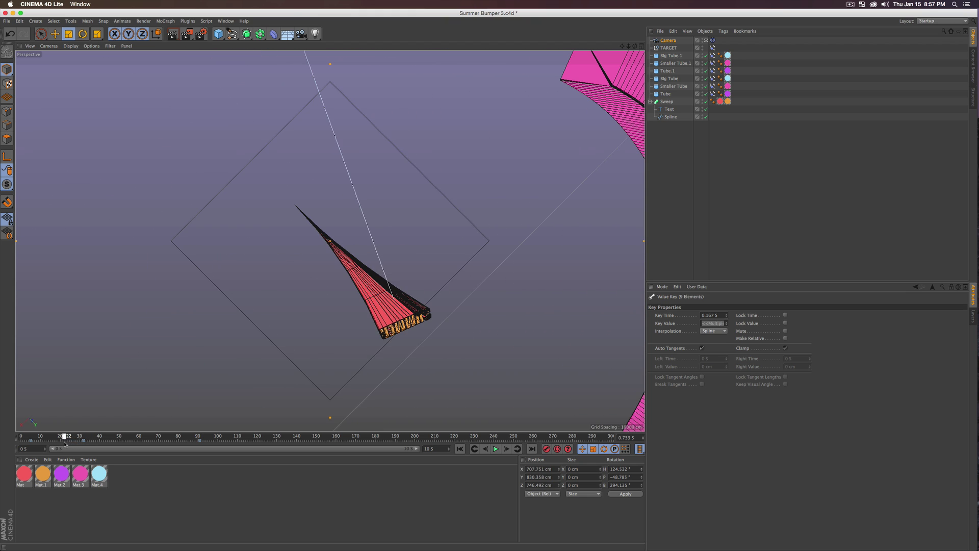
click(517, 449)
click(517, 448)
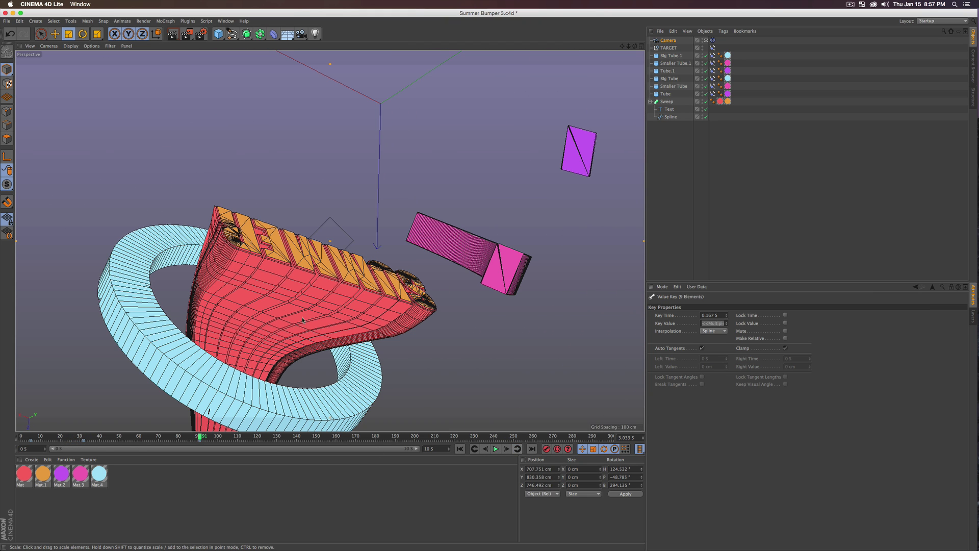
drag(378, 283, 21, 274)
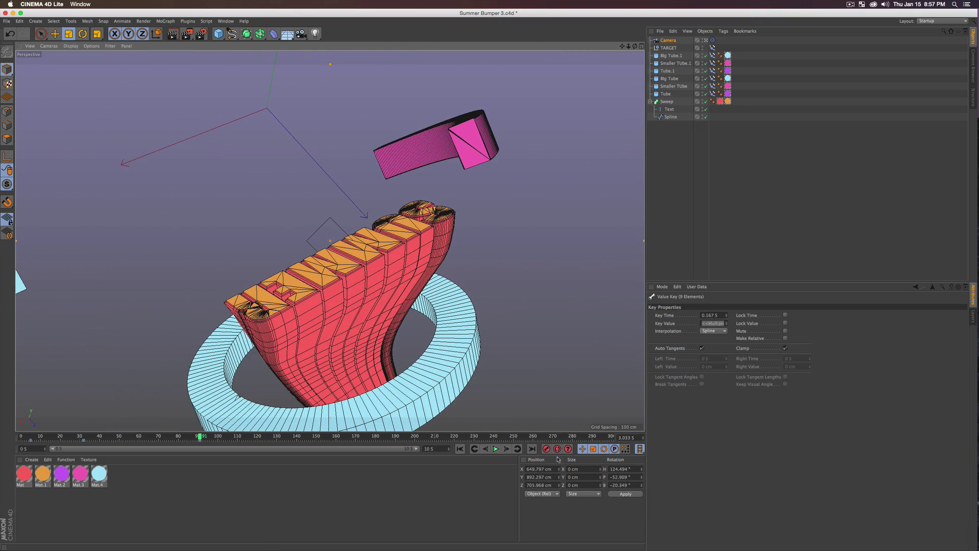
Step: Keyframe the camera at frame 157 looking down on the tilted lettering and rings, with a bank of about -318.5°
drag(200, 437, 330, 438)
key(3)
drag(268, 262, 31, 224)
key(2)
key(3)
drag(351, 250, 393, 348)
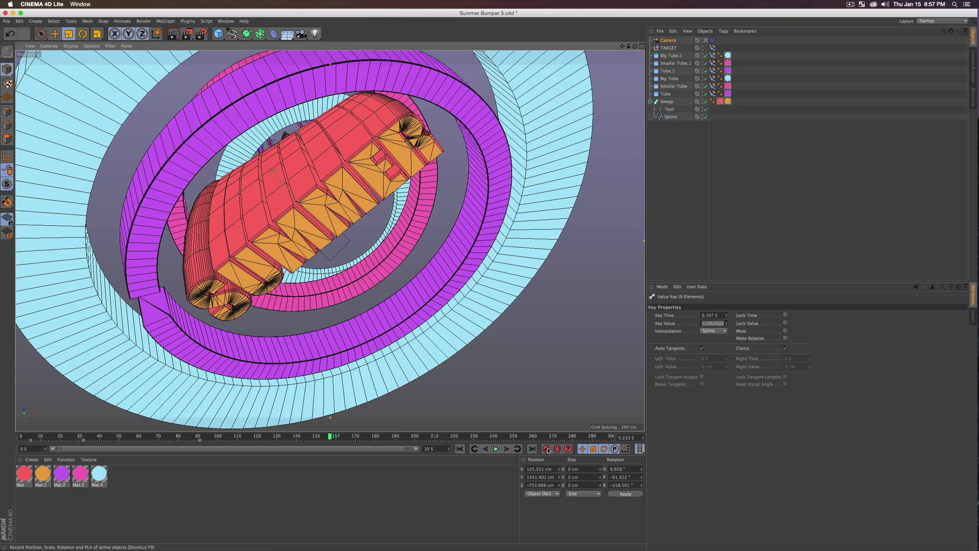
Step: Keyframe the camera at frame 250 facing the concentric rings with a bank of about -406°, and play the animation back
drag(511, 438, 514, 437)
drag(363, 288, 434, 319)
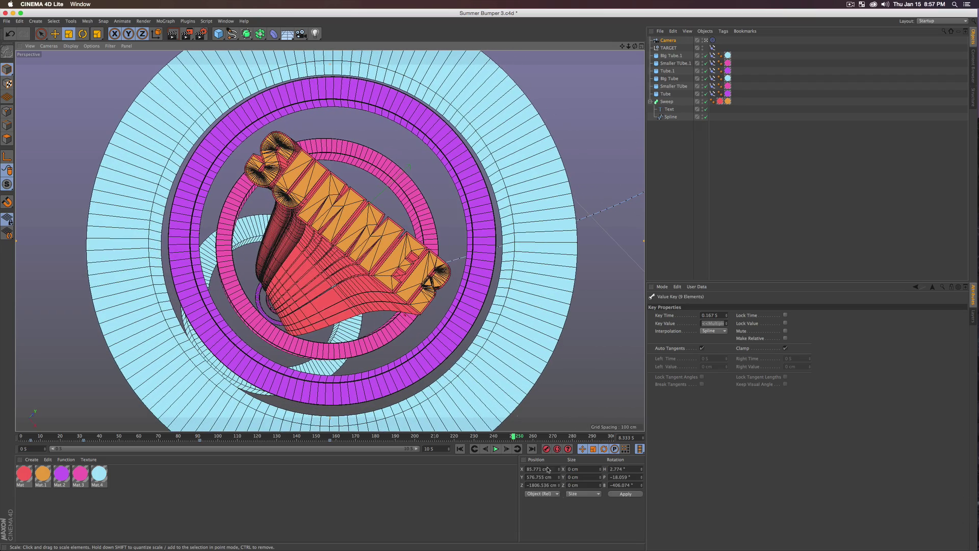
click(459, 449)
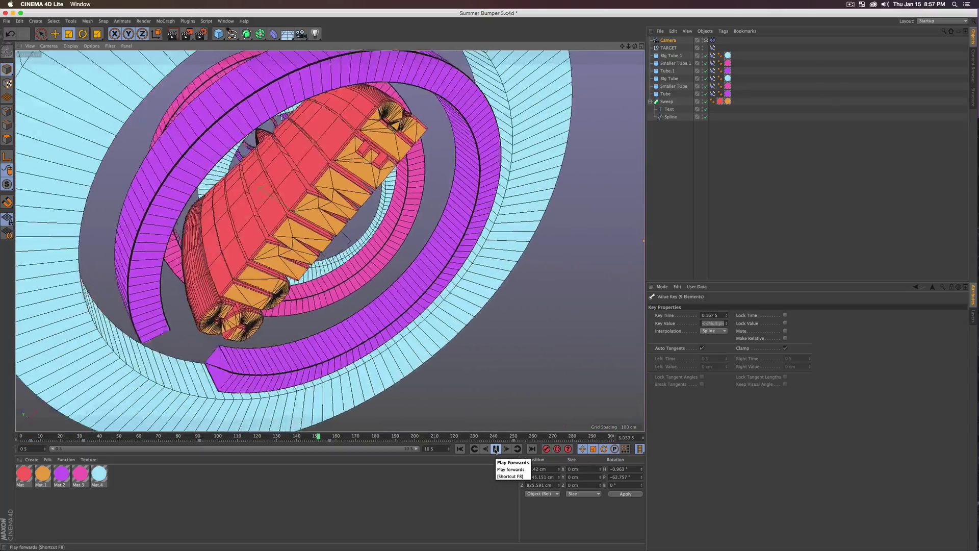
click(496, 449)
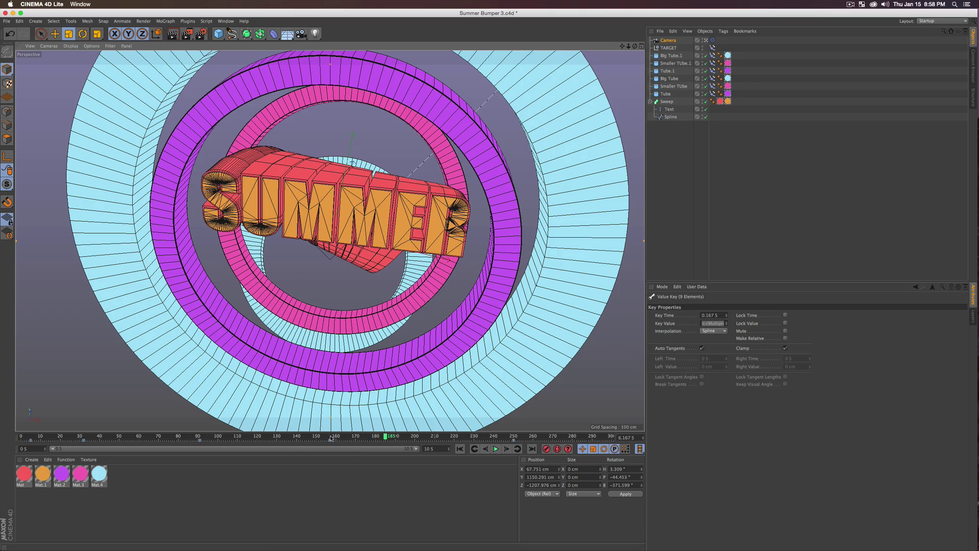
Step: Keyframe the camera at frame 122 in front of the upside-down lettering, with a bank of about -181°
click(472, 451)
alt+drag(289, 338, 326, 298)
drag(284, 440, 261, 440)
alt+drag(325, 363, 260, 284)
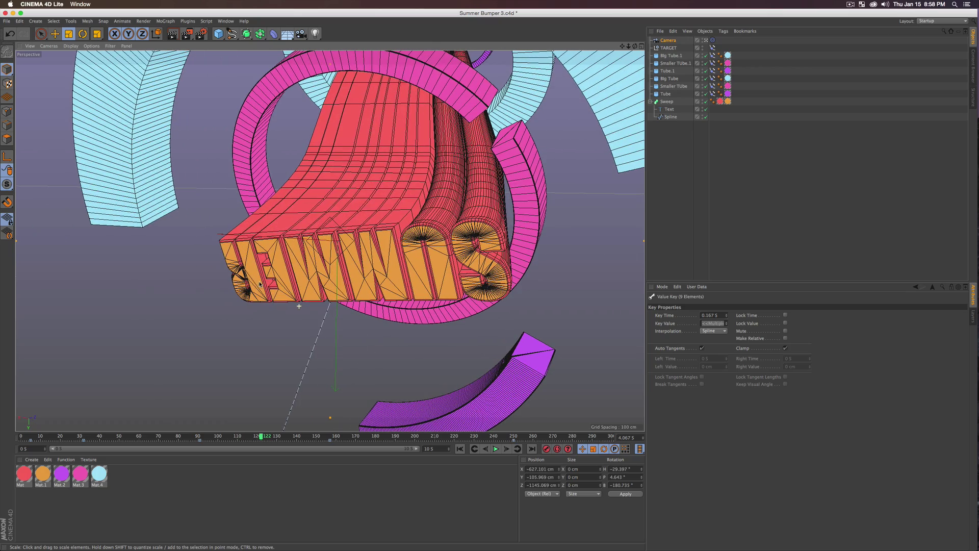
Step: Play the animation back and pull the camera back at the frame 122 keyframe so the lettering and rings fit in view
click(460, 449)
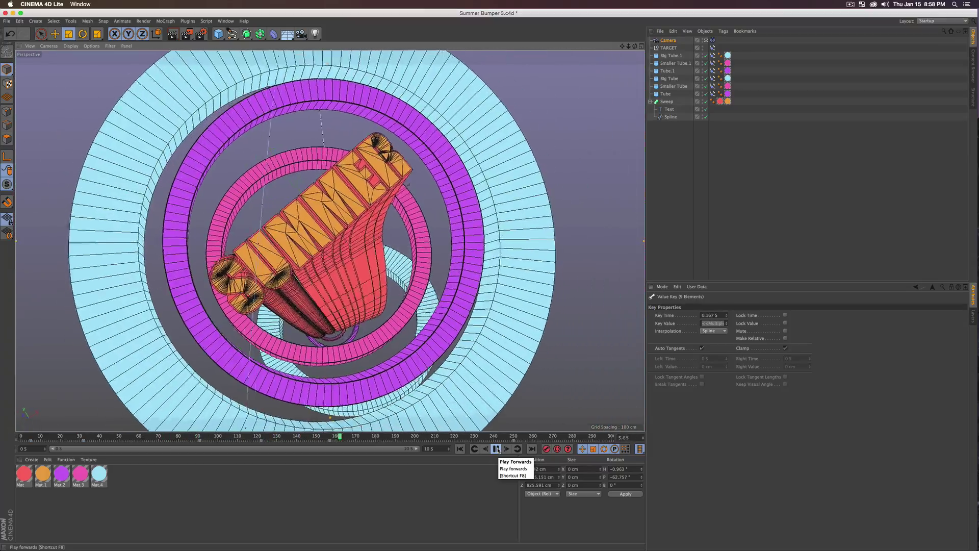
click(496, 449)
drag(293, 437, 257, 444)
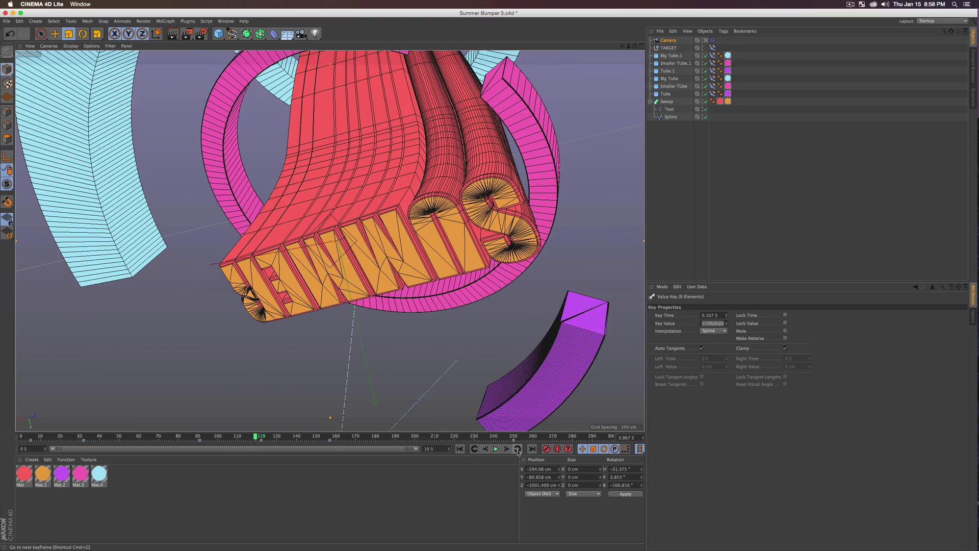
click(518, 449)
drag(341, 296, 398, 326)
key(3)
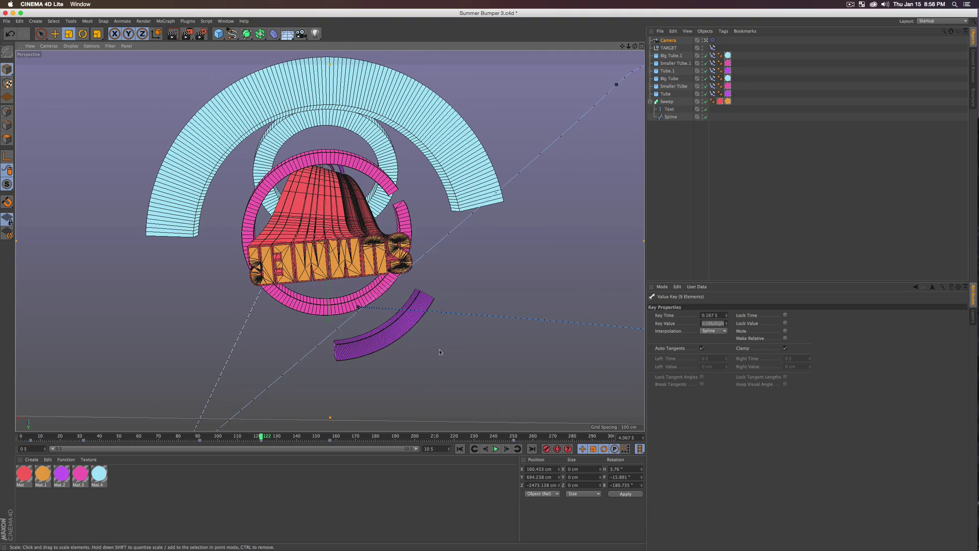
Step: Save the project and render a viewport preview of frame 188
drag(261, 437, 391, 455)
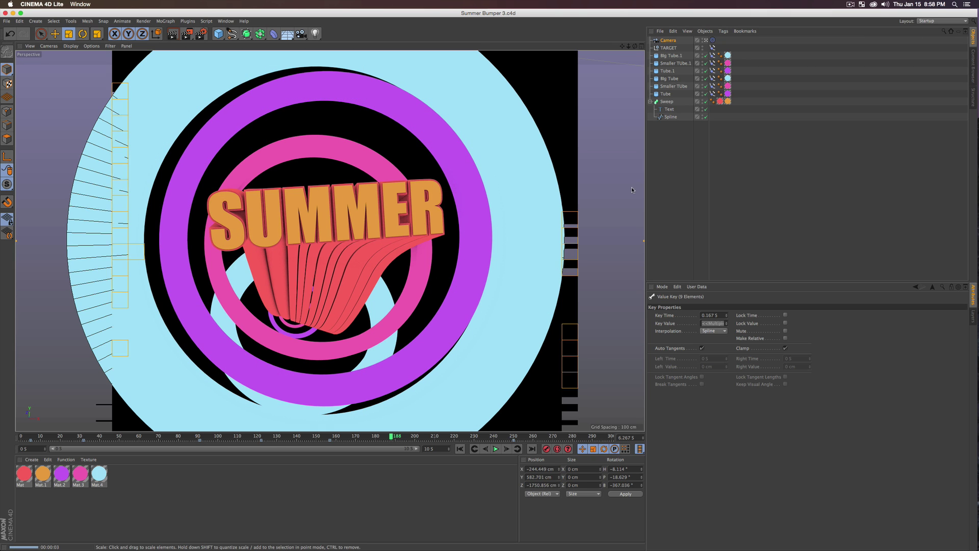
click(667, 168)
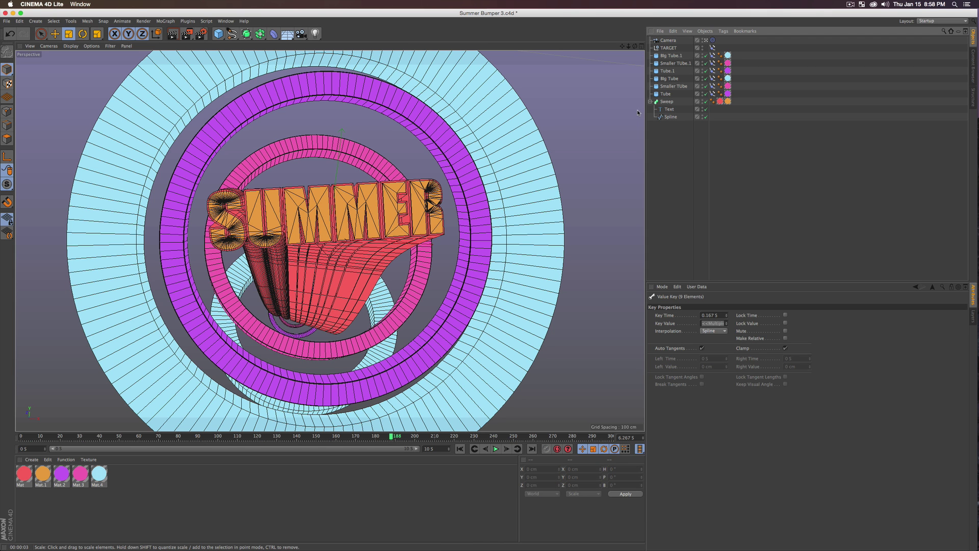
Step: Duplicate the SUMMER sweep and delete the Text spline from the copy
click(671, 102)
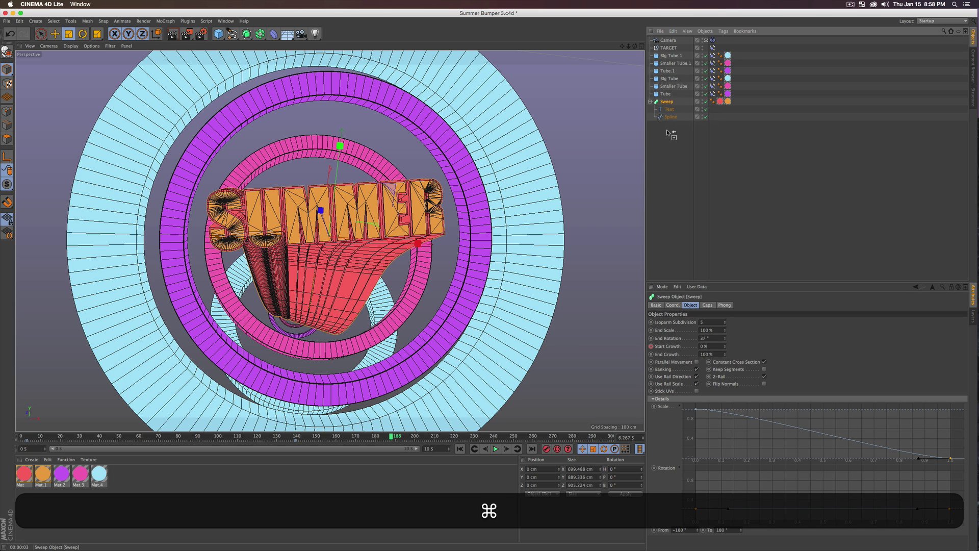
super+drag(668, 133, 668, 134)
click(670, 154)
click(670, 133)
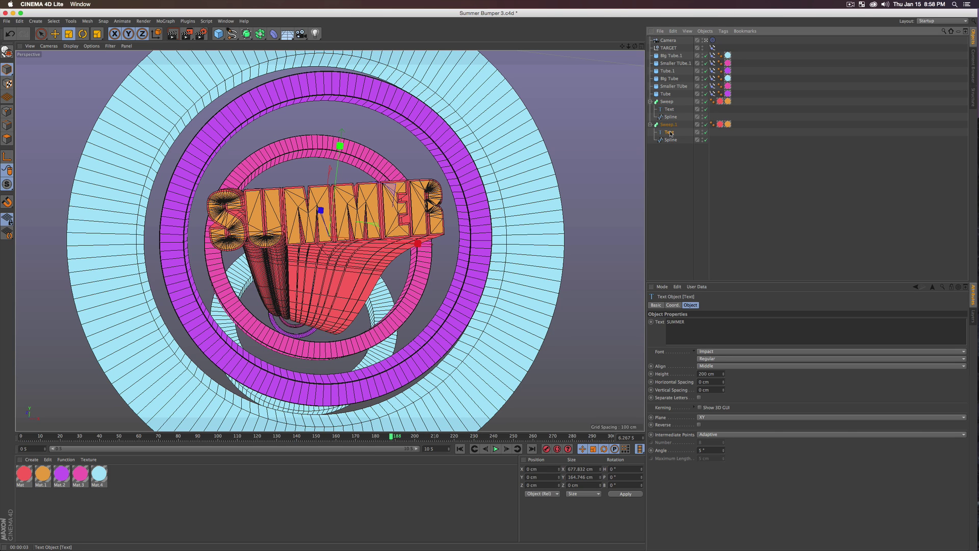
key(Delete)
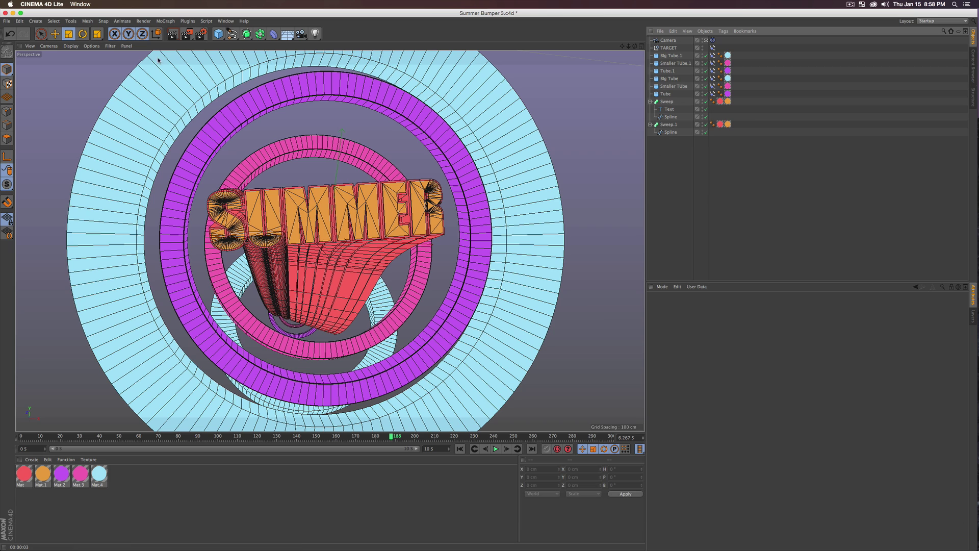
Step: Create a Rectangle spline and nest it above the path spline in the duplicated sweep as its profile
click(228, 37)
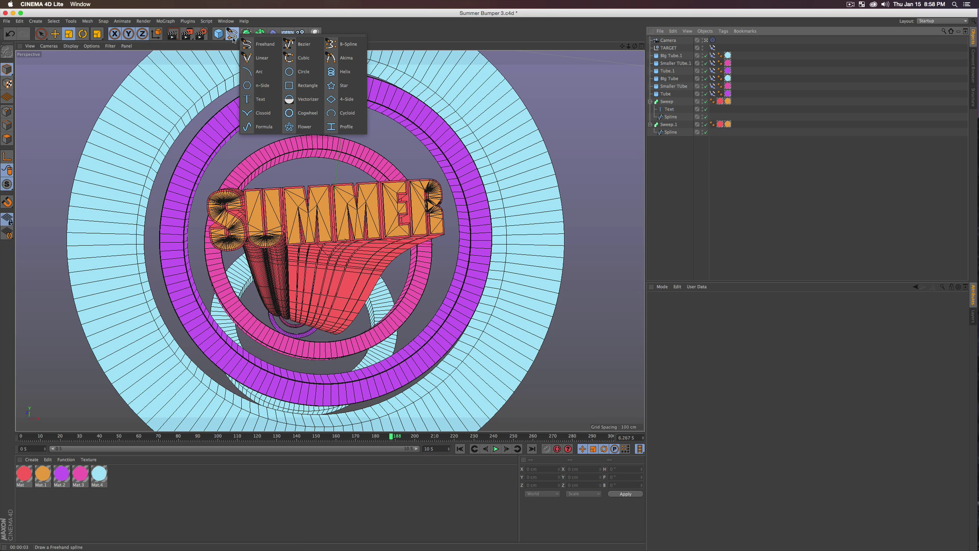
click(304, 86)
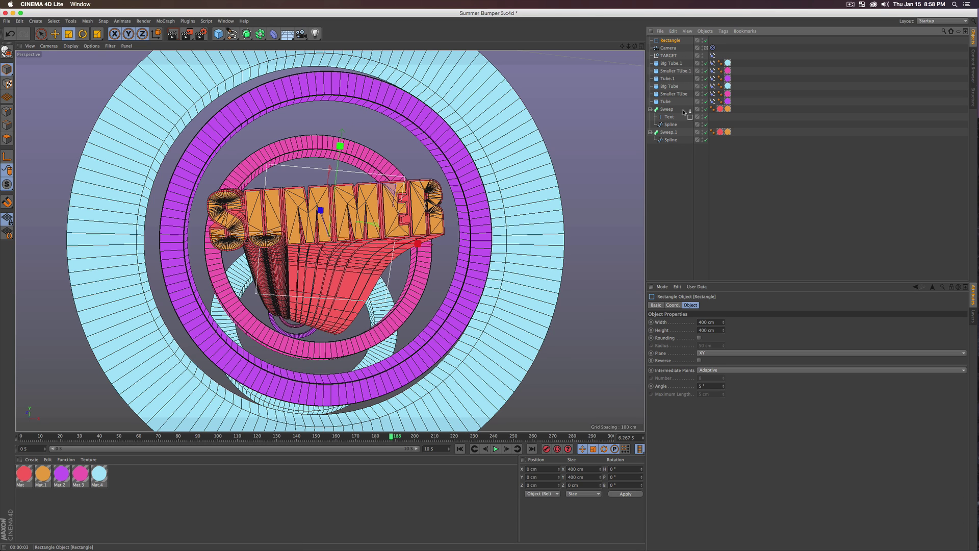
drag(670, 140, 665, 134)
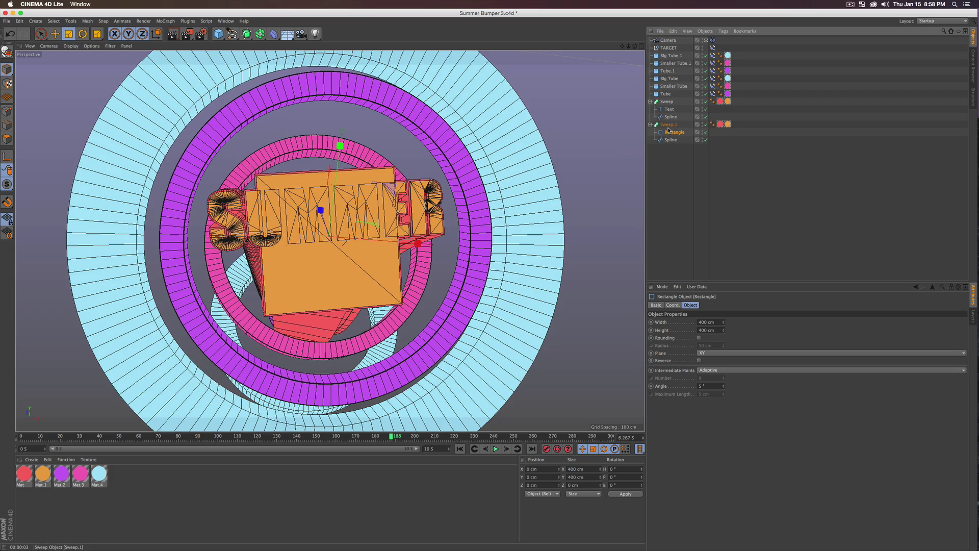
Step: Leave the camera view and move the duplicated sweep up above the rings, to about Y 780 cm
key(3)
drag(418, 255, 291, 247)
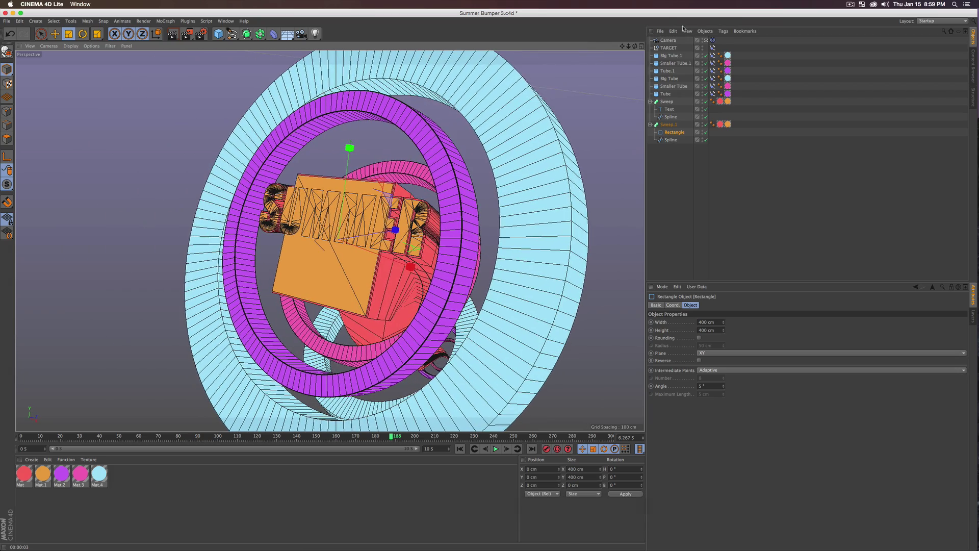
click(708, 41)
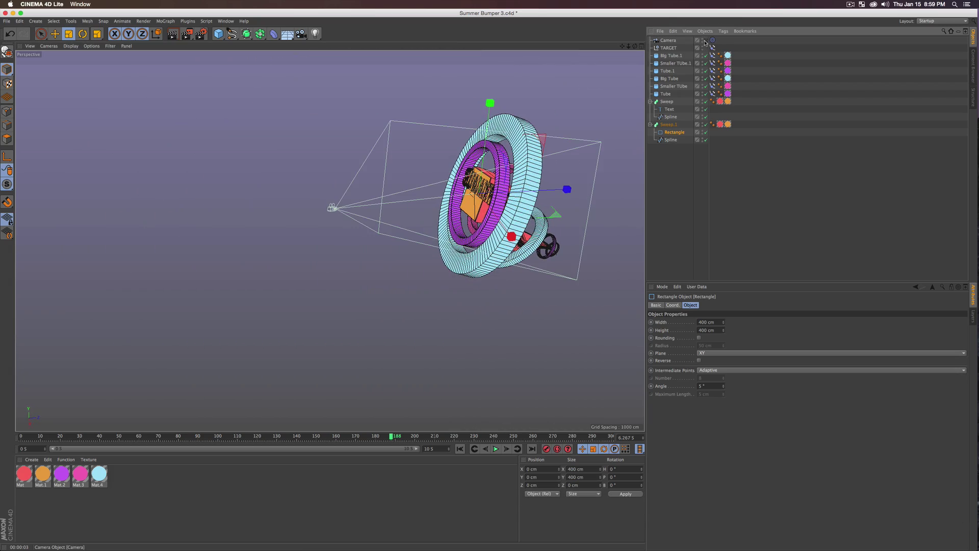
key(3)
drag(497, 220, 551, 236)
key(2)
drag(509, 190, 541, 185)
key(3)
mouse_move(540, 184)
mouse_down()
mouse_move(451, 154)
mouse_move(525, 173)
mouse_up()
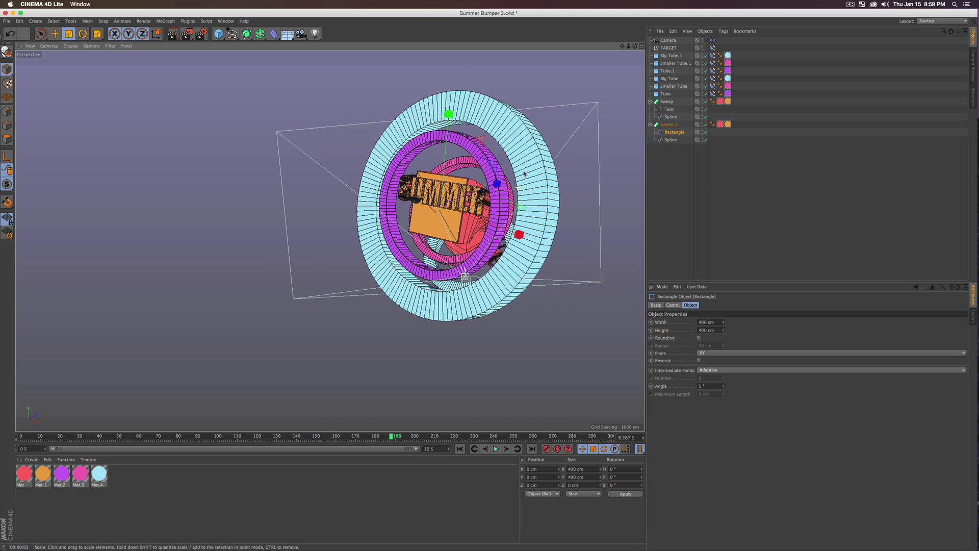
click(672, 139)
click(669, 125)
key(e)
drag(448, 114, 455, 21)
drag(464, 277, 537, 250)
drag(562, 106, 512, 182)
key(3)
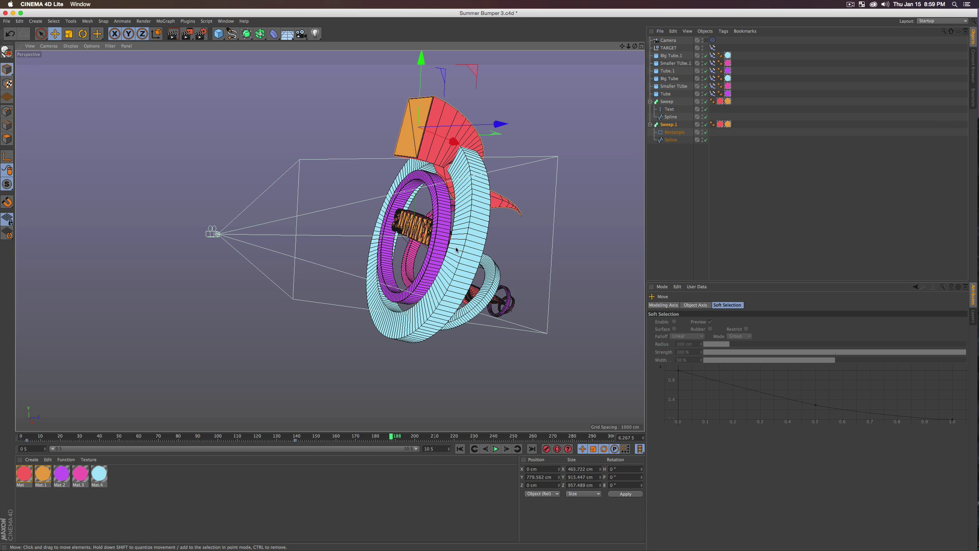
Step: Set the rectangle profile's width and height to 15 cm
click(668, 133)
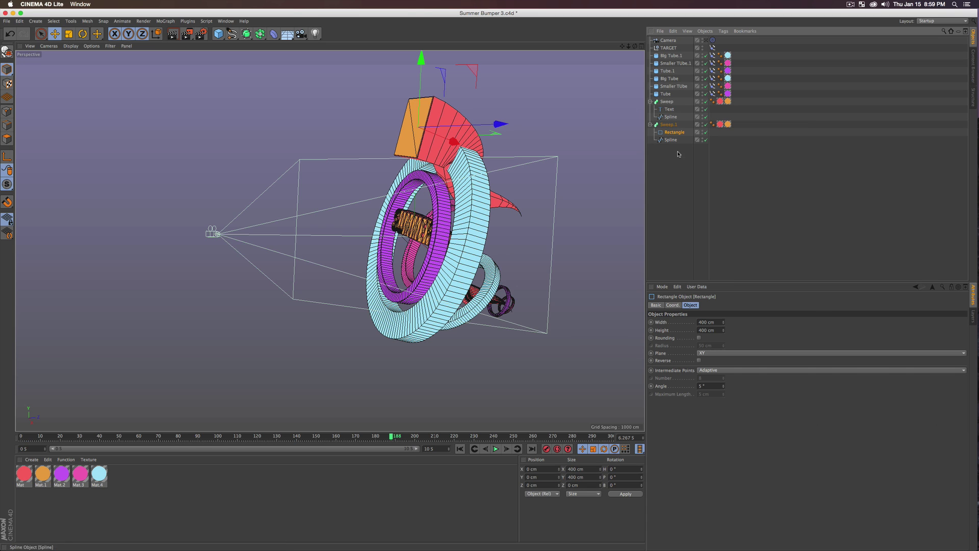
click(714, 322)
text(15)
key(Tab)
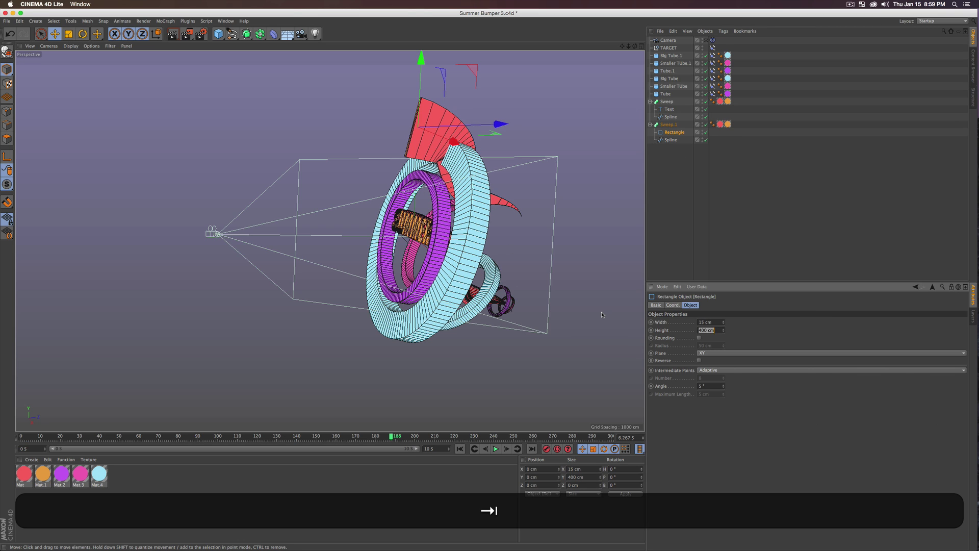
text(15)
key(Tab)
Step: Set the rectangle profile's width and height to 25 cm
key(3)
drag(329, 194, 411, 194)
click(719, 322)
text(2)
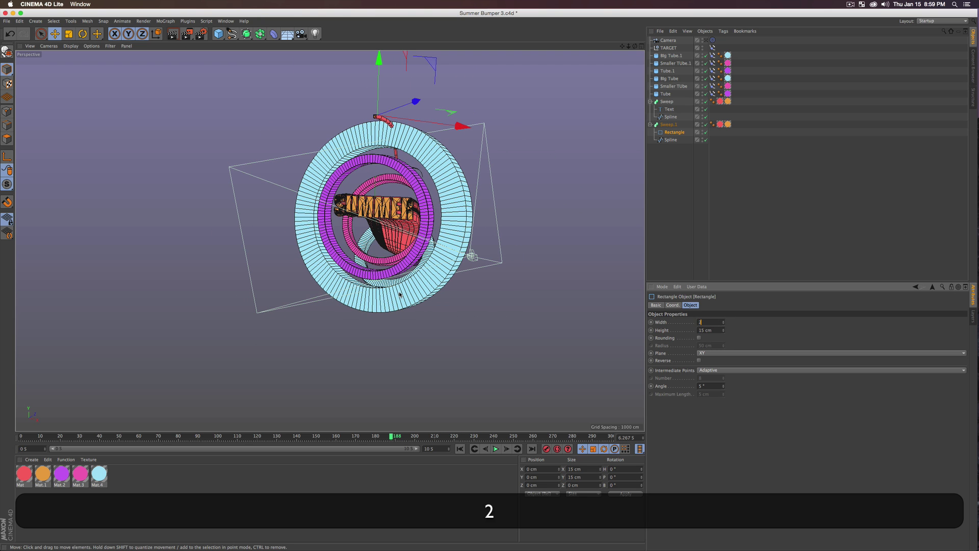
text(3)
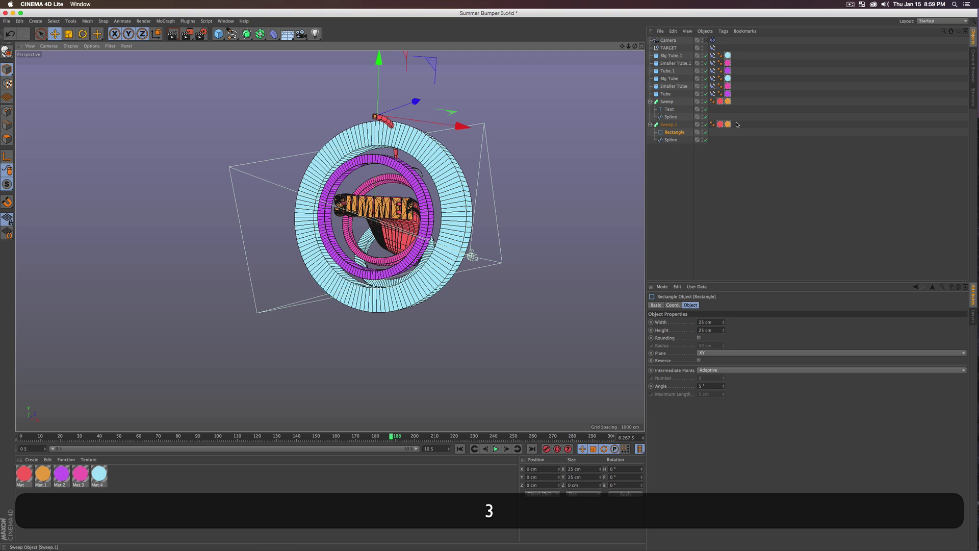
Step: Remove the orange material from the duplicated sweep and replace its red material with the pink Mat.3
click(728, 124)
key(Delete)
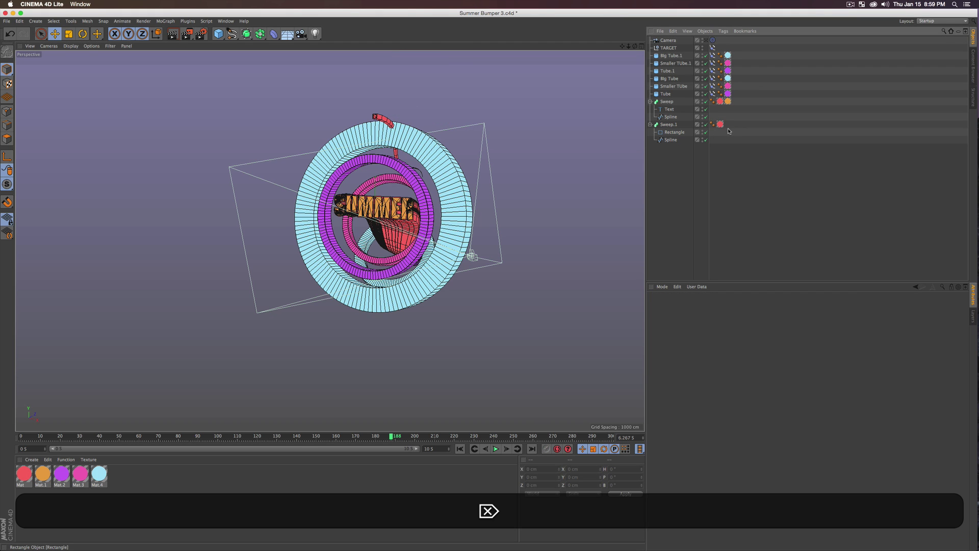
click(668, 125)
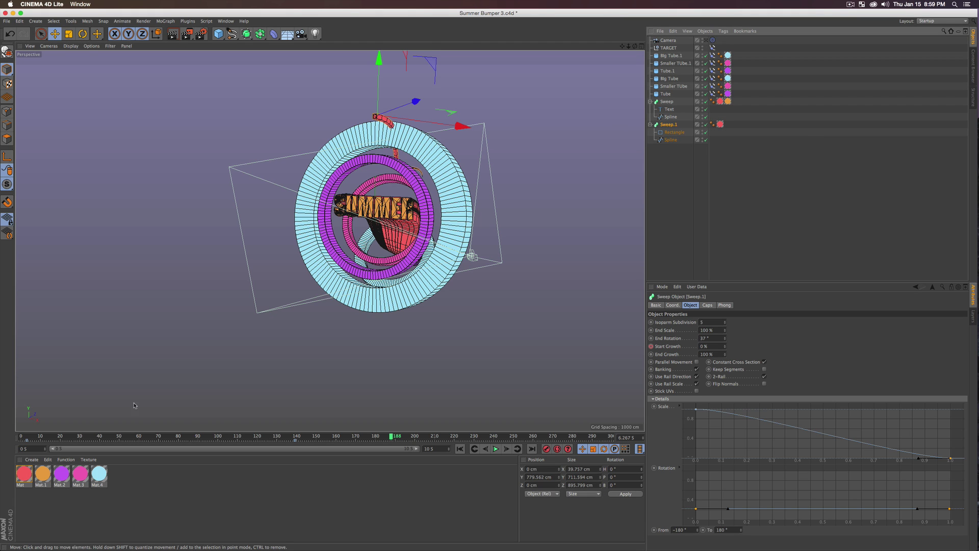
drag(79, 474, 741, 203)
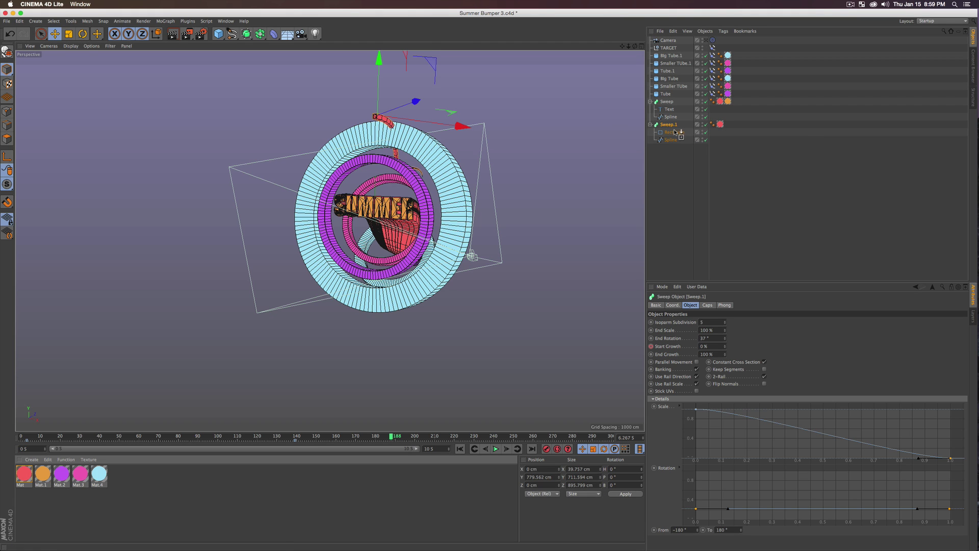
drag(721, 126, 720, 126)
click(661, 181)
Step: Scale the pink sweep up so it stretches to a Z size of about 1978 cm
key(3)
drag(444, 159, 502, 153)
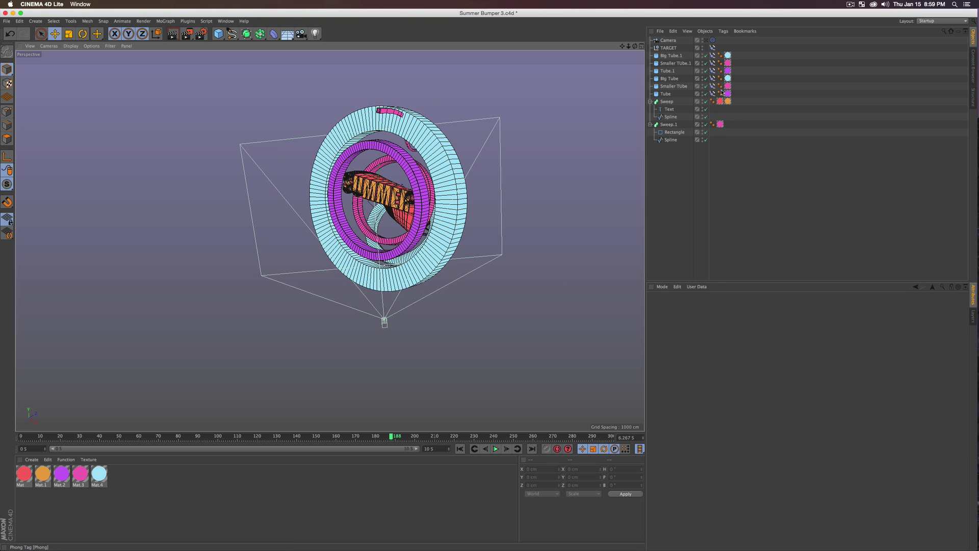
click(669, 124)
key(t)
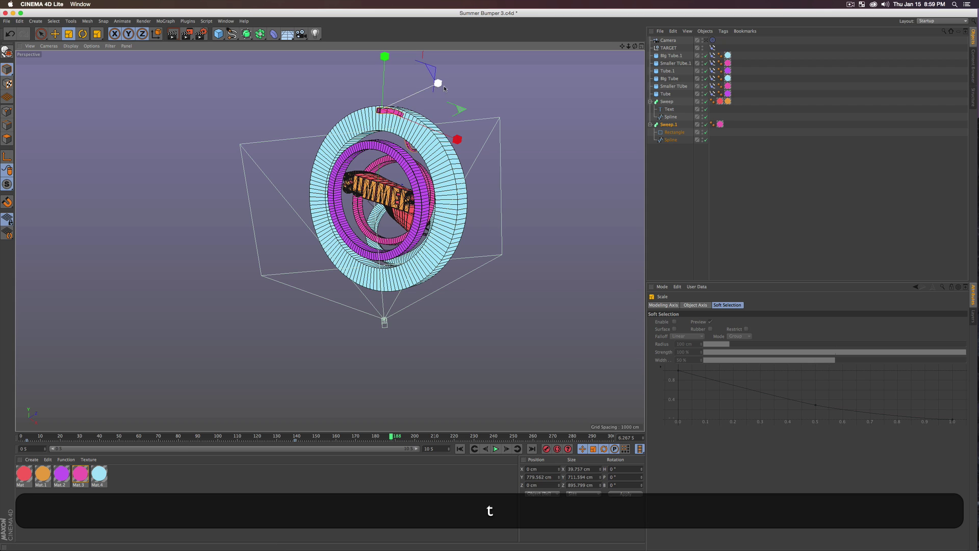
drag(451, 75, 458, 172)
key(3)
Step: Rotate the pink sweep to a bank of about -46° and move it to about X -208 cm, Y 125 cm
key(r)
drag(343, 76, 291, 142)
key(e)
key(3)
drag(451, 125, 406, 118)
key(e)
Step: Rotate the pink sweep to about H -21°, P -19°, B -50° and move it to about X -207, Y 479, Z -471 cm
key(r)
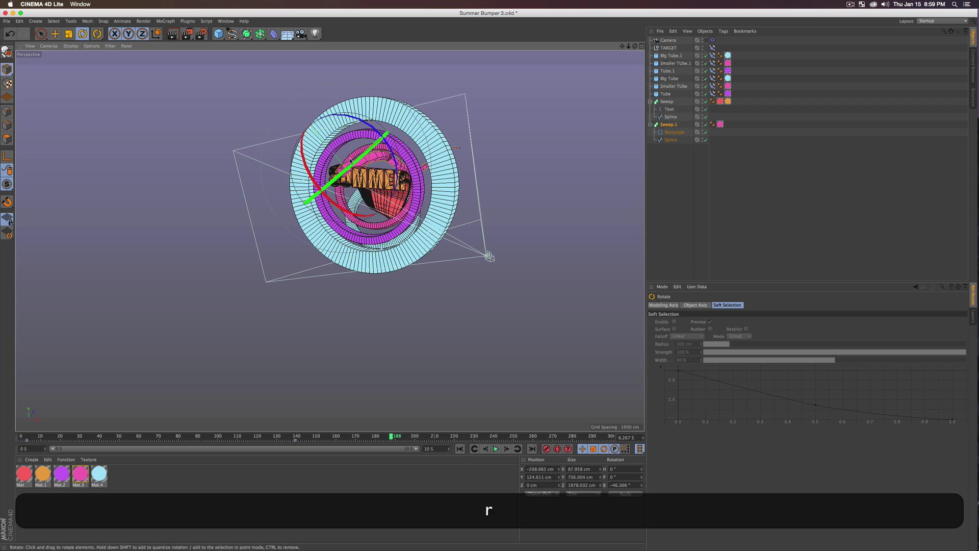
drag(309, 182, 297, 154)
key(e)
drag(414, 121, 451, 107)
drag(467, 66, 502, 201)
key(3)
key(e)
drag(448, 184, 407, 136)
key(3)
key(e)
drag(418, 101, 445, 89)
Step: Return to the camera view and, at frame 193, move the pink sweep to about X -449, Y 710, Z -298 cm
click(706, 41)
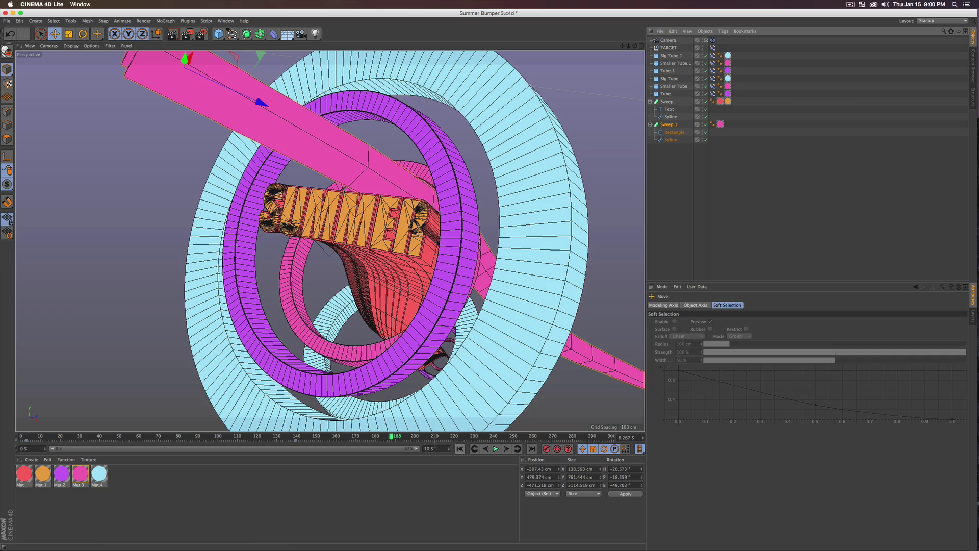
drag(412, 440, 401, 436)
key(e)
drag(281, 59, 222, 63)
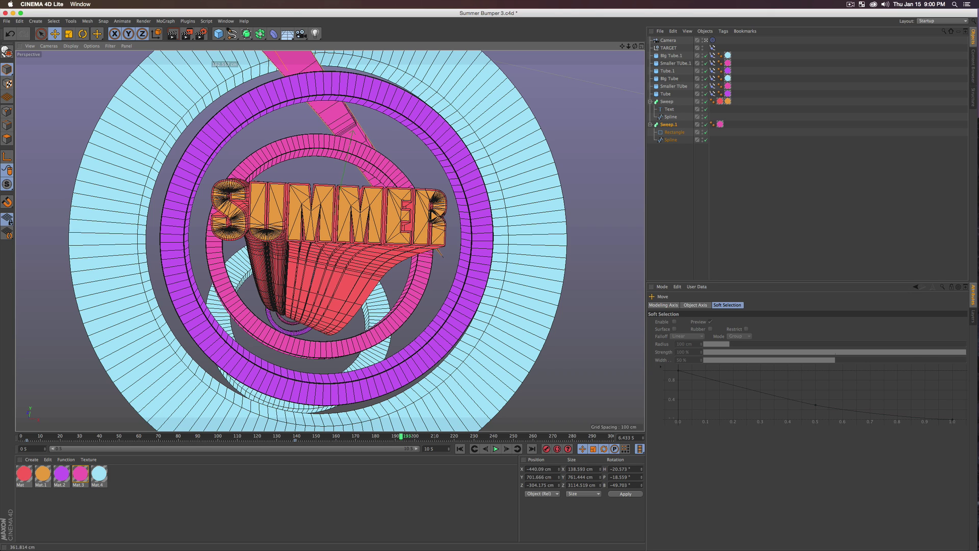
Step: Duplicate the light blue Mat.4 material and set the copy's luminance colour to bright yellow
click(81, 470)
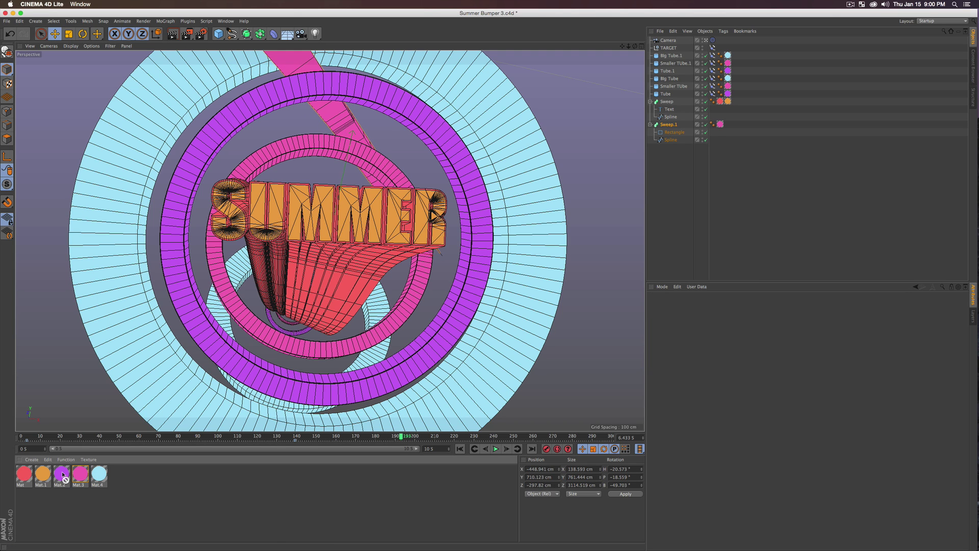
mouse_move(98, 473)
super+mouse_down()
mouse_move(128, 475)
mouse_move(102, 476)
super+mouse_up()
double_click(119, 476)
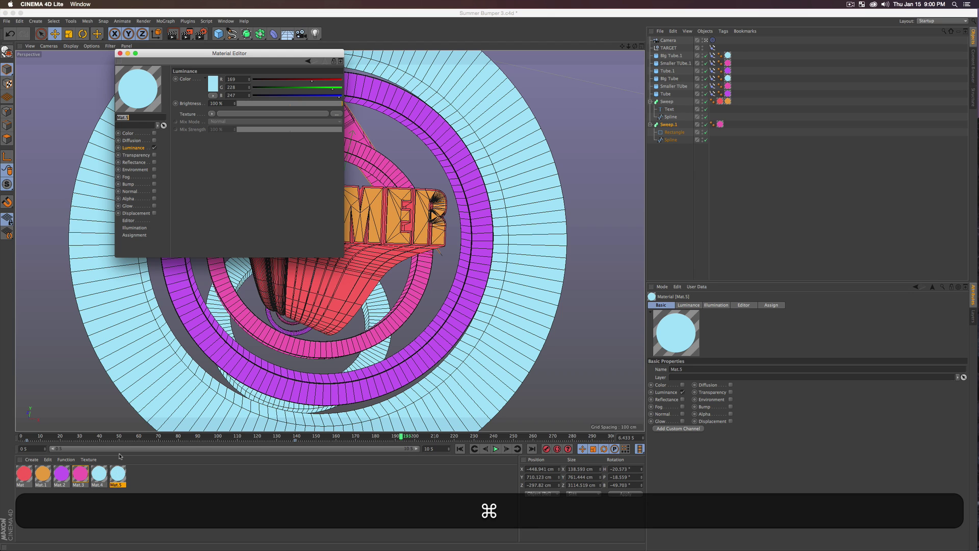
click(224, 84)
mouse_move(223, 66)
mouse_down()
mouse_move(198, 65)
mouse_move(208, 65)
mouse_up()
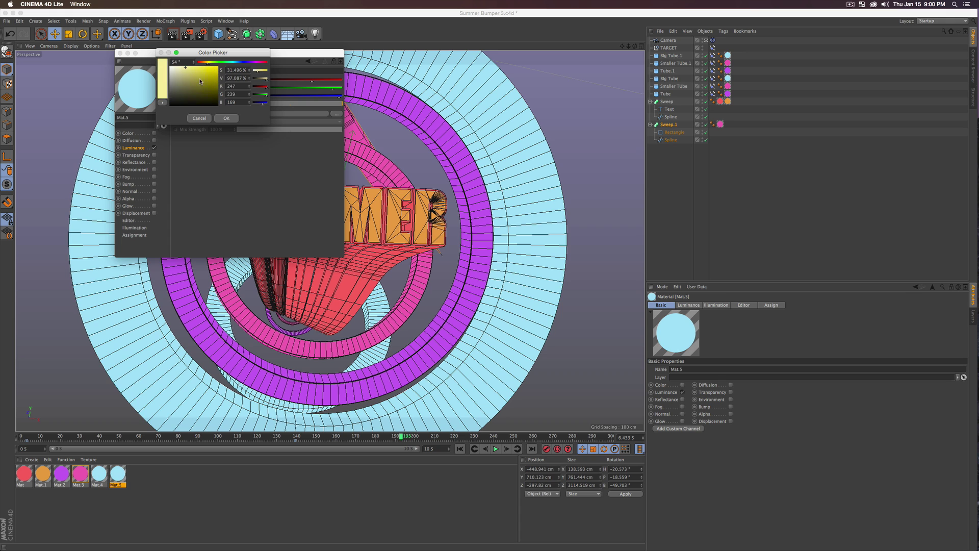
click(226, 118)
click(120, 53)
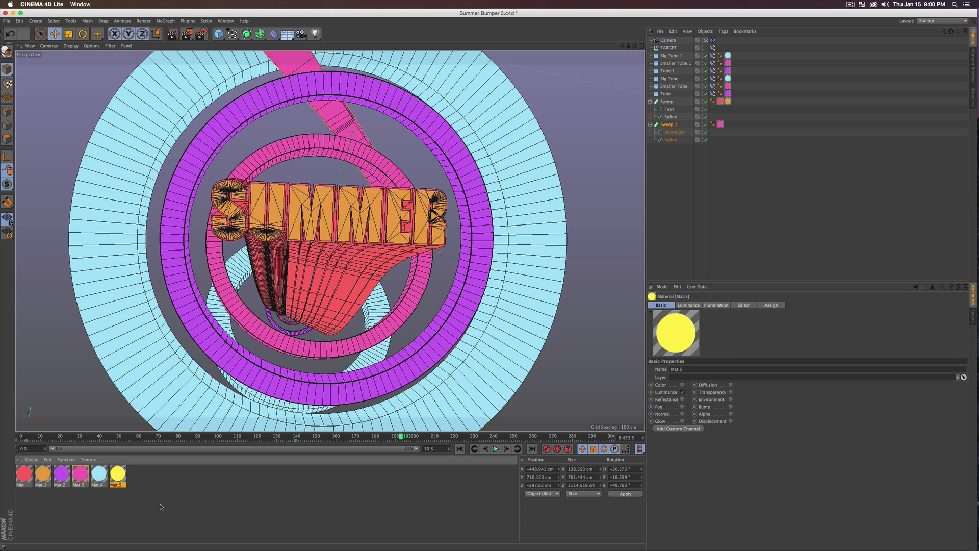
Step: Replace the duplicated sweep's pink material with the yellow Mat.5 and render a viewport preview
click(156, 505)
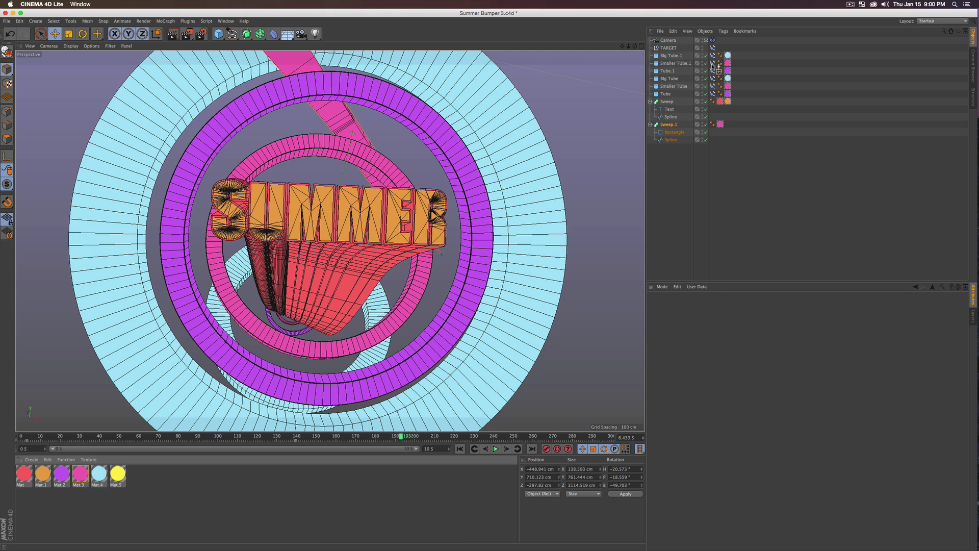
drag(720, 127, 720, 125)
click(666, 188)
key(super+r)
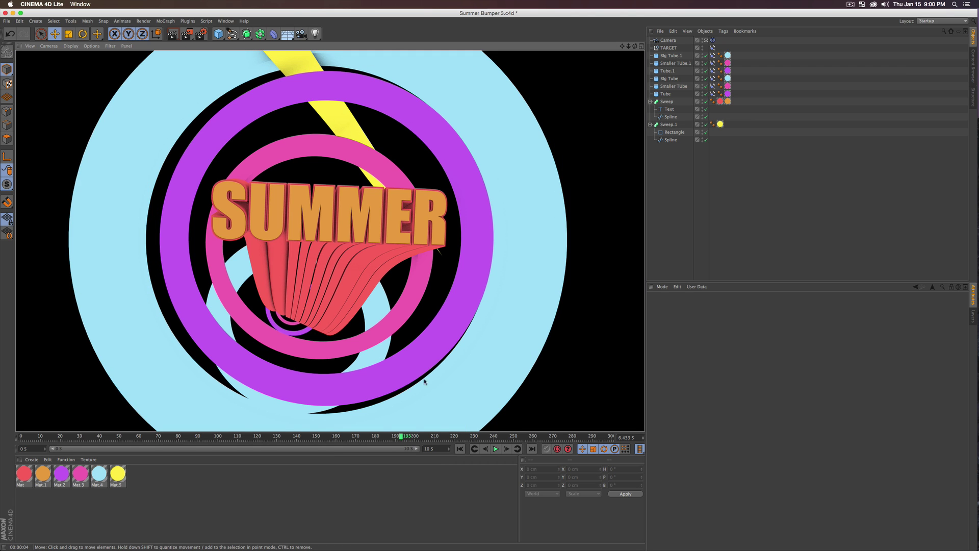
Step: Shift the yellow sweep's growth keyframes on the timeline to about frames 140 and 175
click(669, 124)
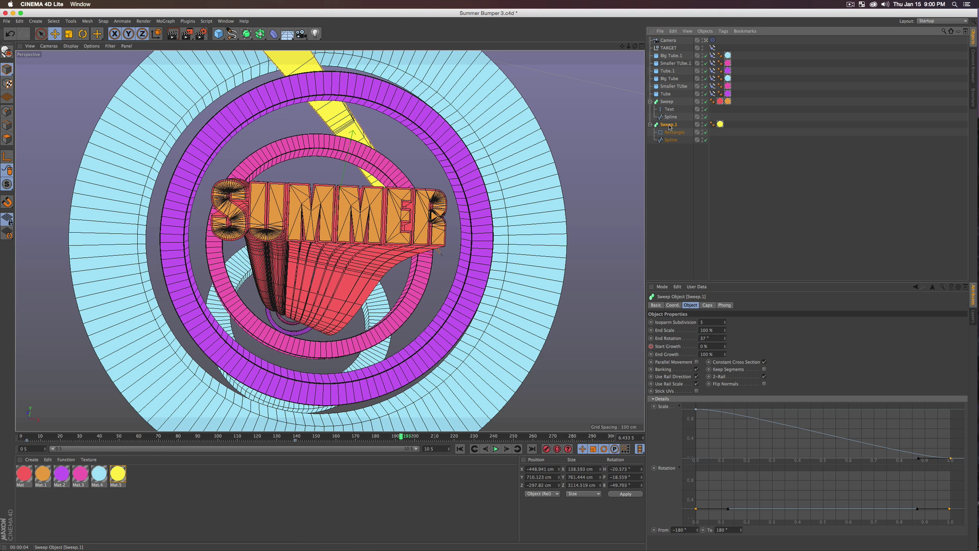
drag(401, 437, 309, 426)
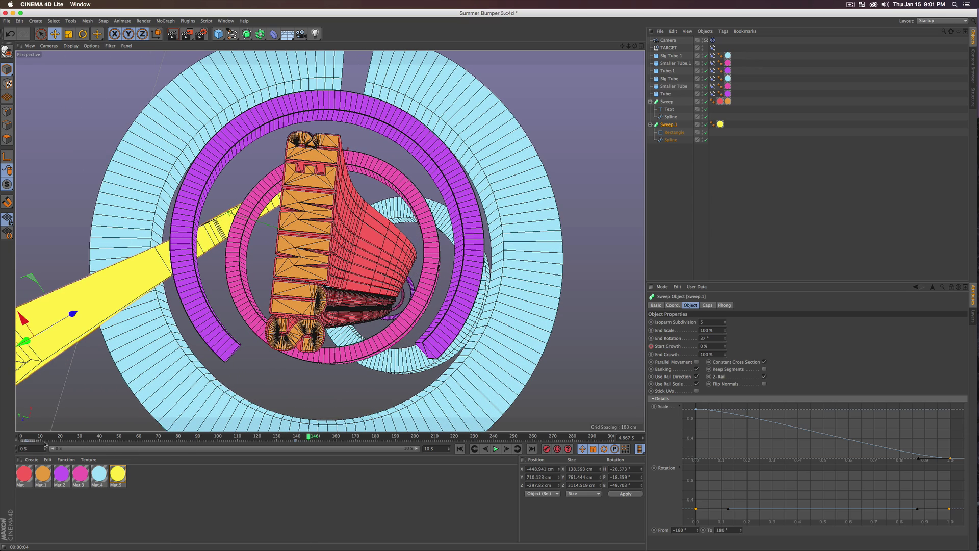
drag(349, 441, 389, 437)
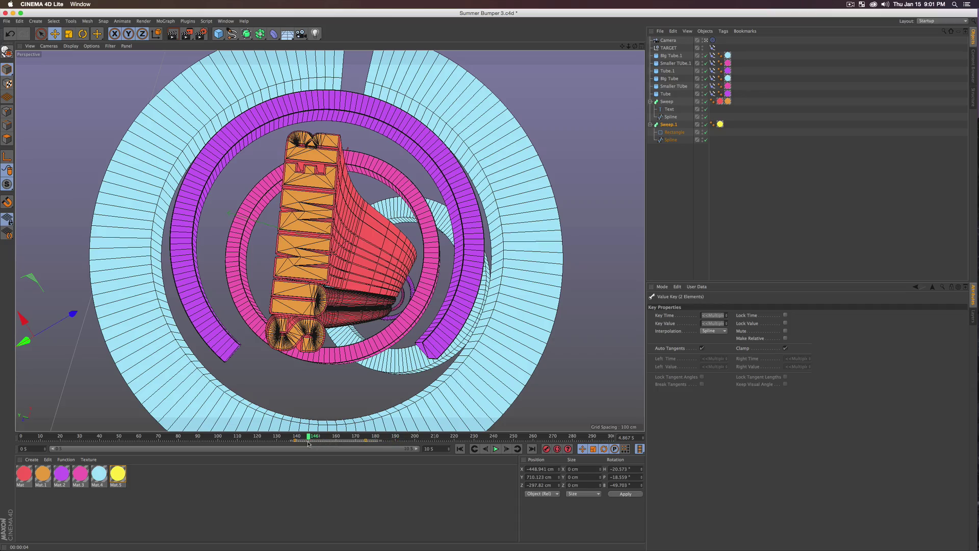
Step: Play the animation back from about frame 120 and save the project
drag(308, 436, 260, 439)
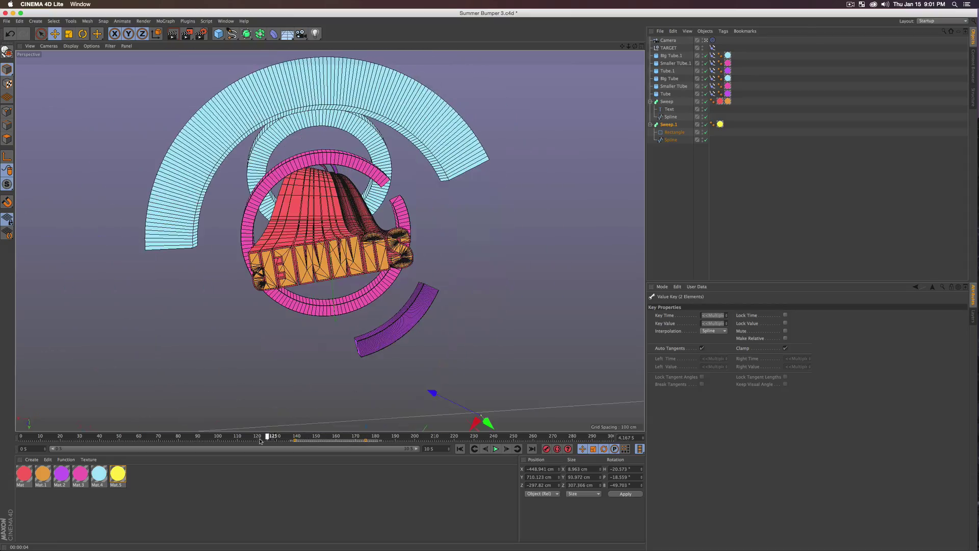
click(496, 449)
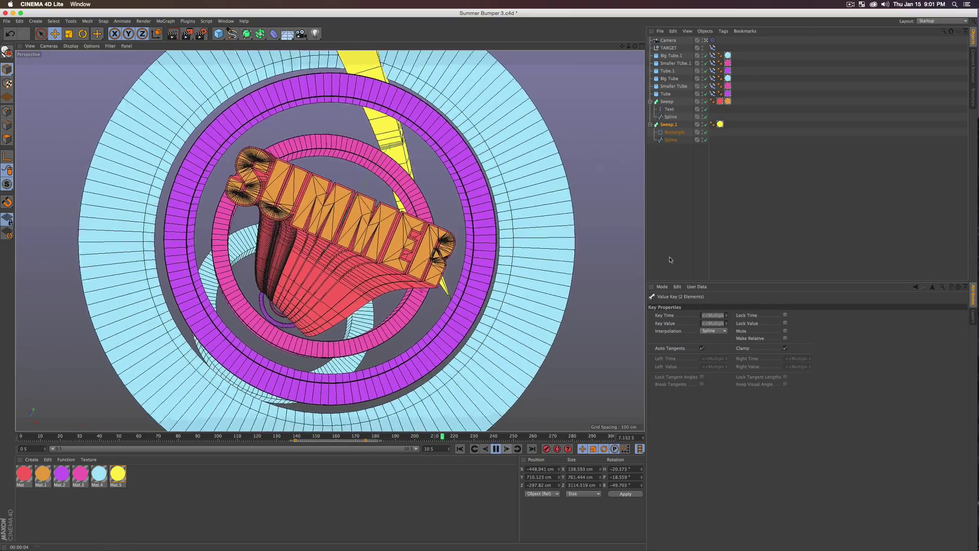
click(496, 449)
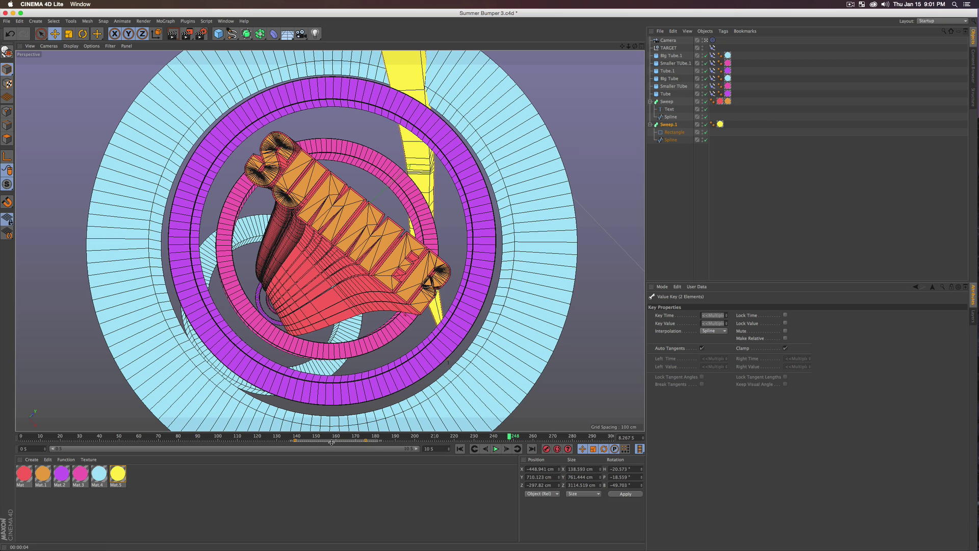
key(shift)
key(super+s)
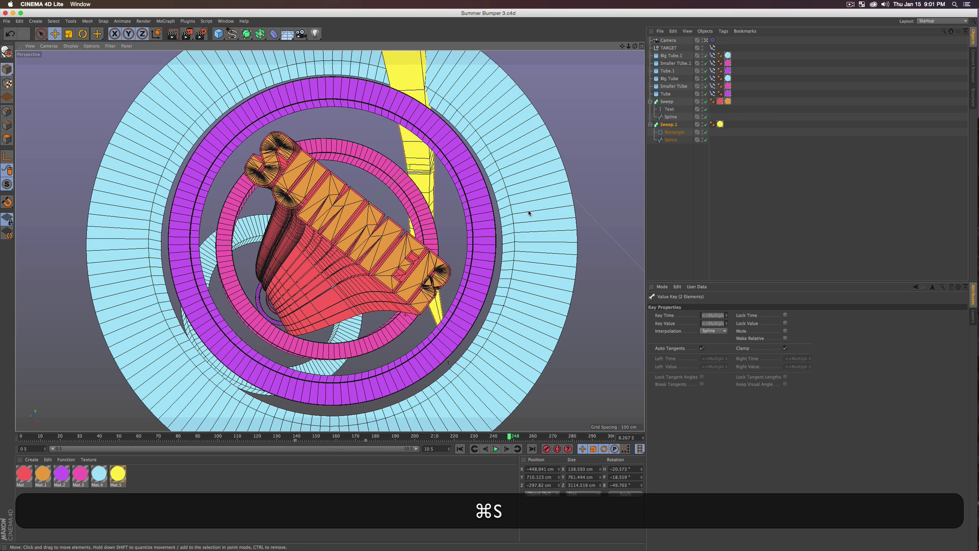
Step: Duplicate the yellow sweep together with its rectangle and spline
click(688, 158)
click(668, 125)
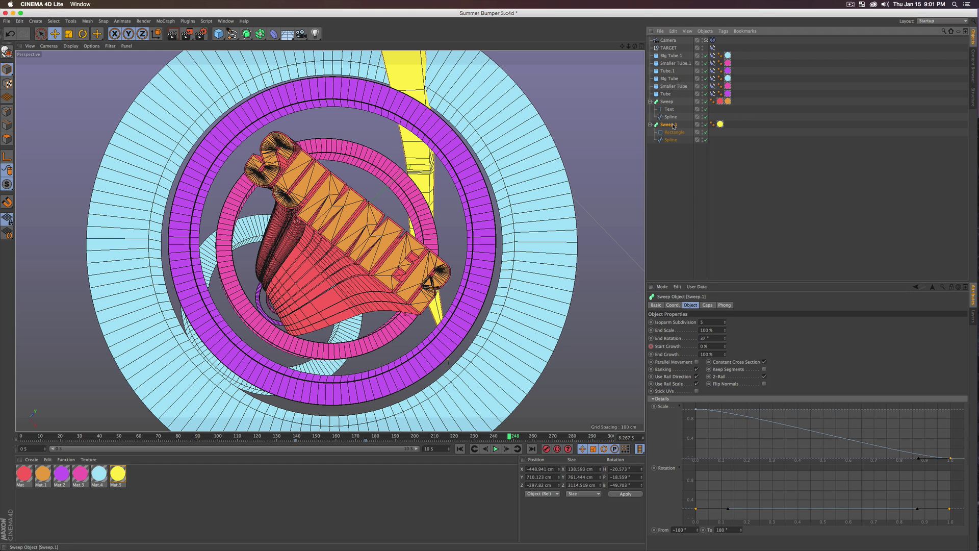
key(super)
super+drag(665, 142, 668, 150)
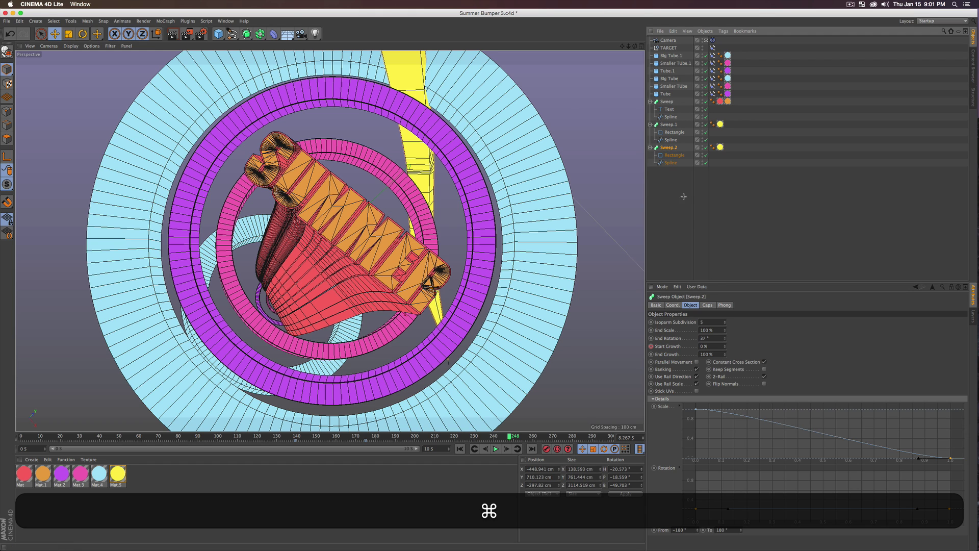
Step: Move, rotate and enlarge the copied sweep so it cuts diagonally across the lower-left foreground, at about X 357, Y -26, Z -985 cm
key(e)
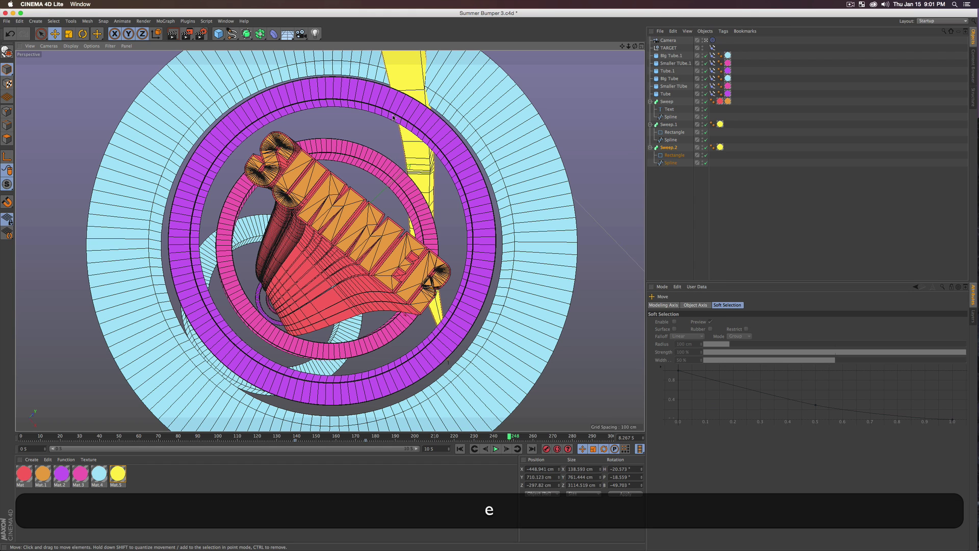
drag(389, 127, 270, 180)
key(r)
drag(260, 148, 235, 176)
key(e)
drag(161, 150, 201, 189)
key(t)
drag(206, 203, 385, 416)
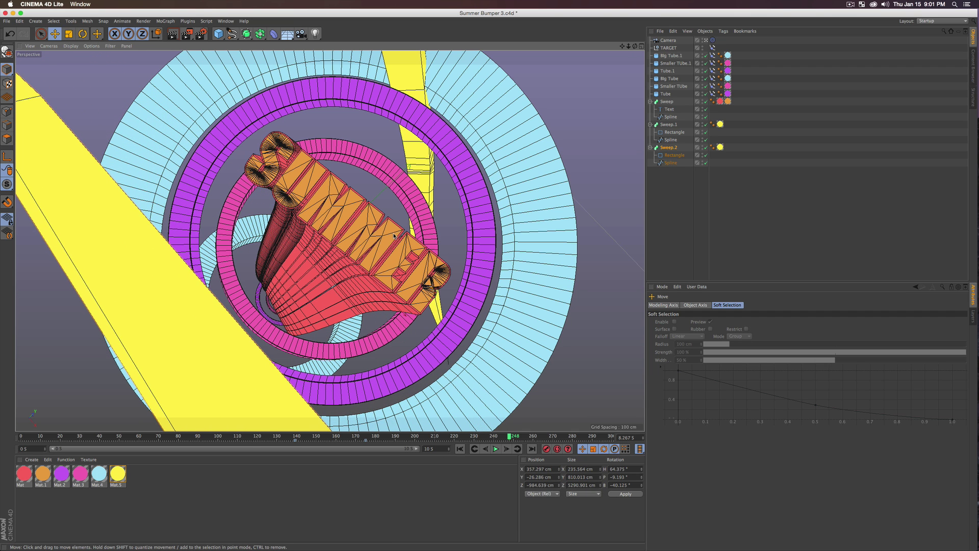
Step: Give the new sweep a copy of the yellow Mat.5 material with its luminance colour set to blue, about R 81, G 130, B 220
click(102, 484)
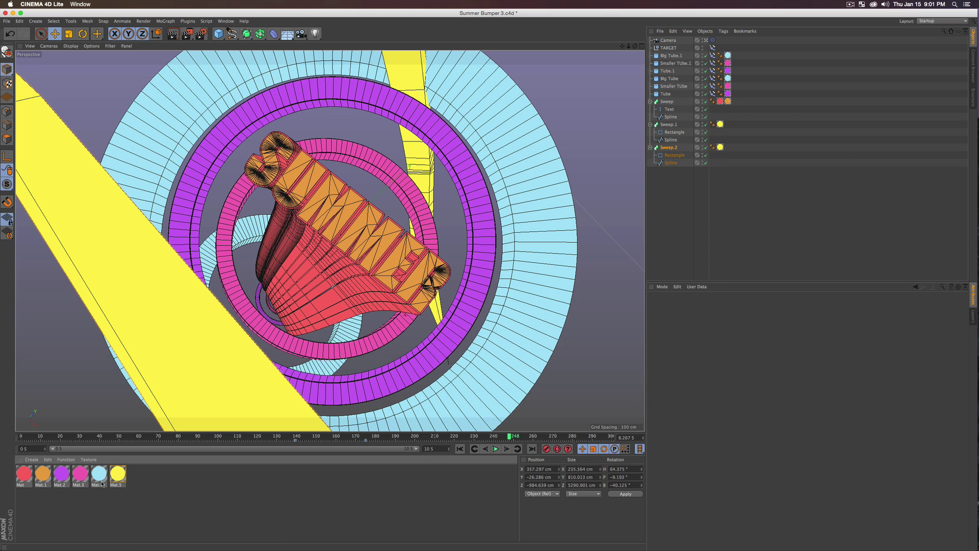
super+drag(118, 476, 137, 476)
double_click(137, 476)
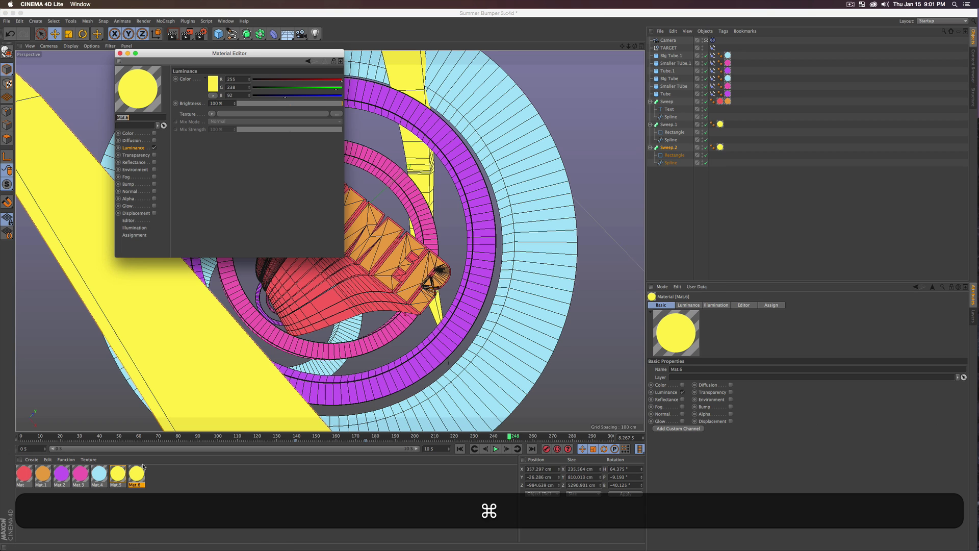
click(213, 83)
click(243, 56)
drag(243, 56, 200, 65)
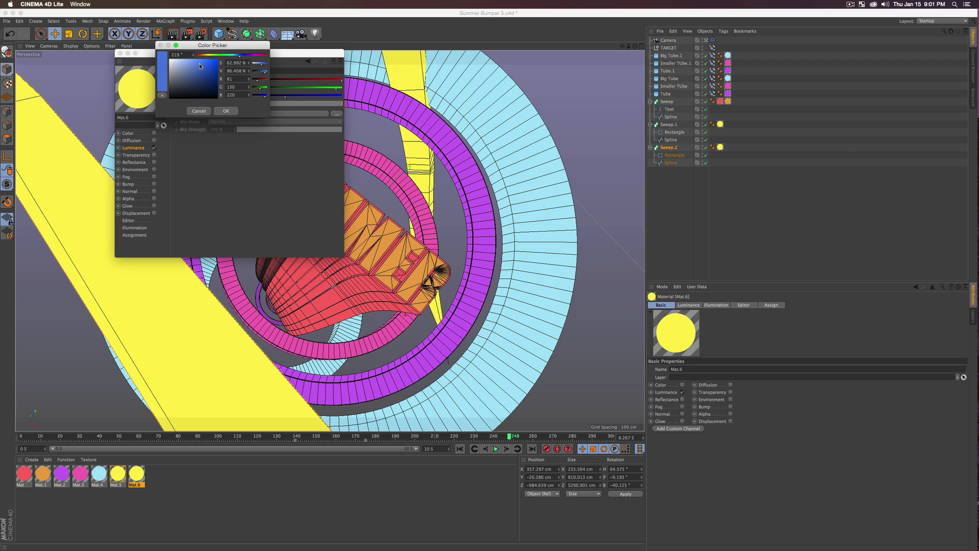
click(229, 111)
click(121, 54)
click(159, 505)
drag(139, 486, 724, 147)
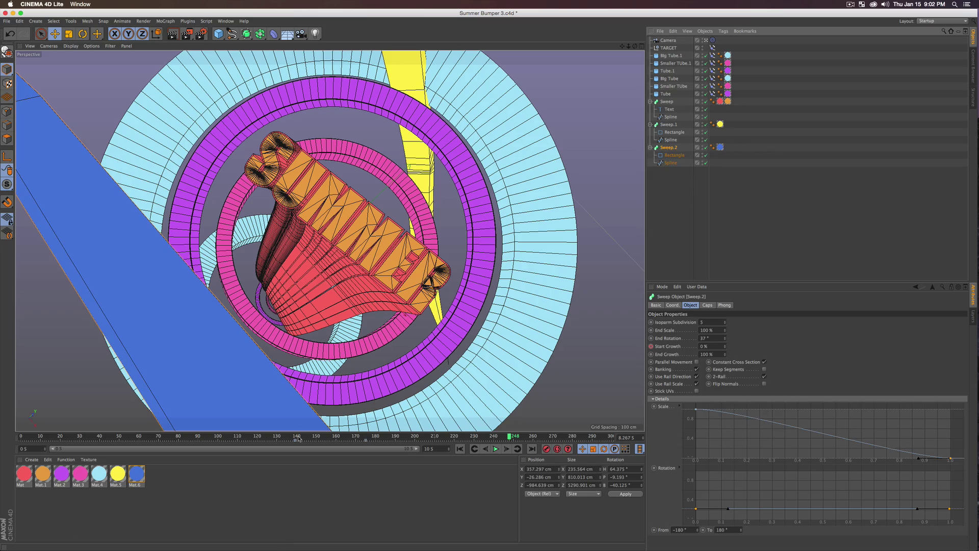
Step: Play the animation back from frame 0 and save the project
drag(352, 438, 22, 437)
click(495, 449)
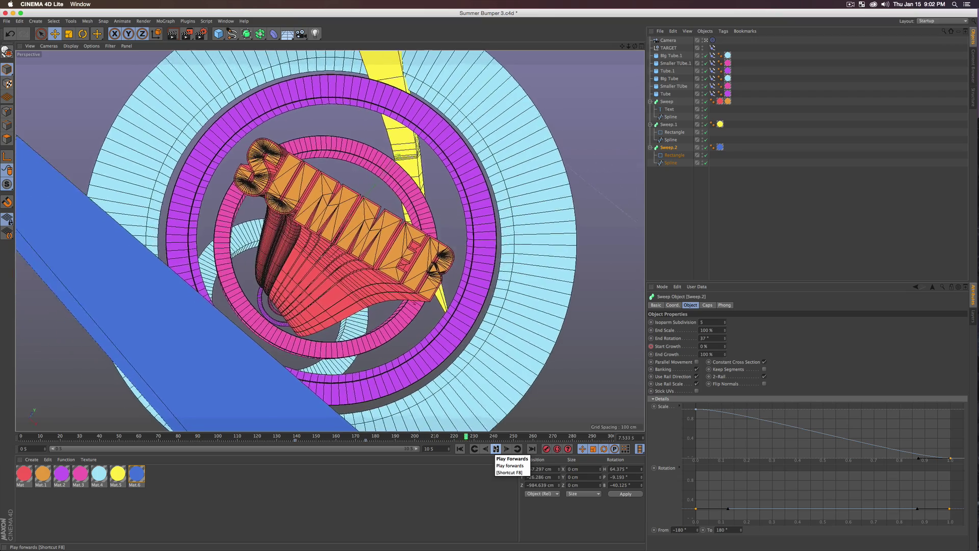
click(495, 448)
key(super+s)
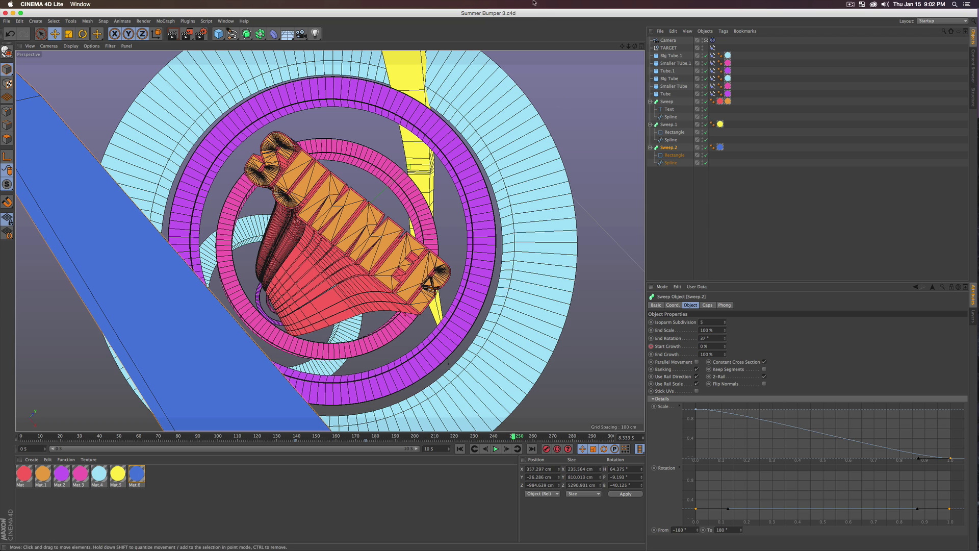
Step: Switch to After Effects and add Summer Bumper 3.c4d as a layer in the Final – Summer Bumper composition
key(F3)
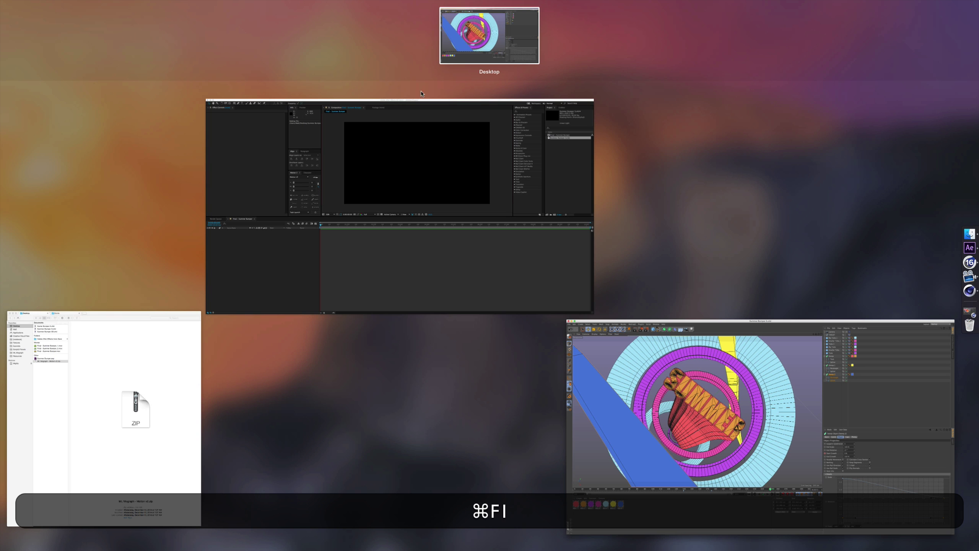
click(453, 271)
click(249, 437)
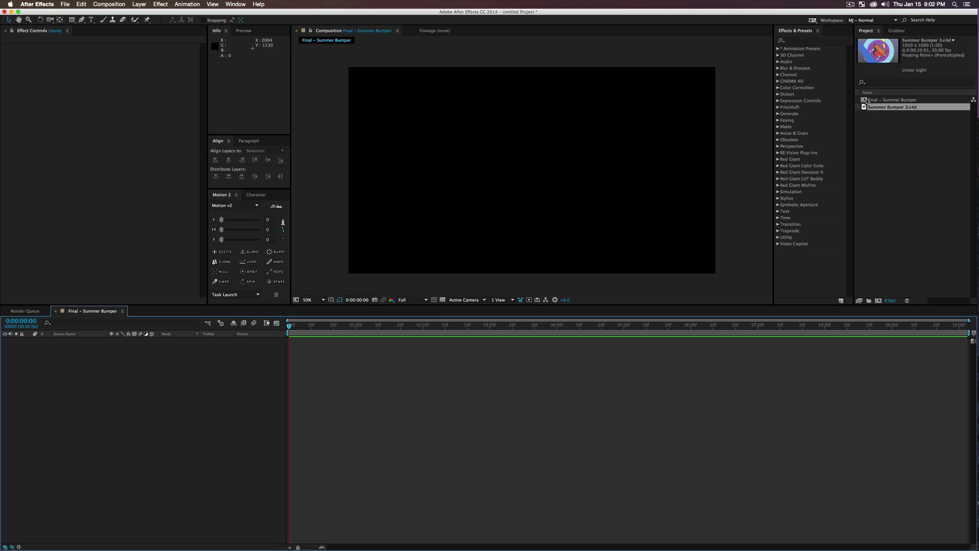
drag(880, 108, 109, 362)
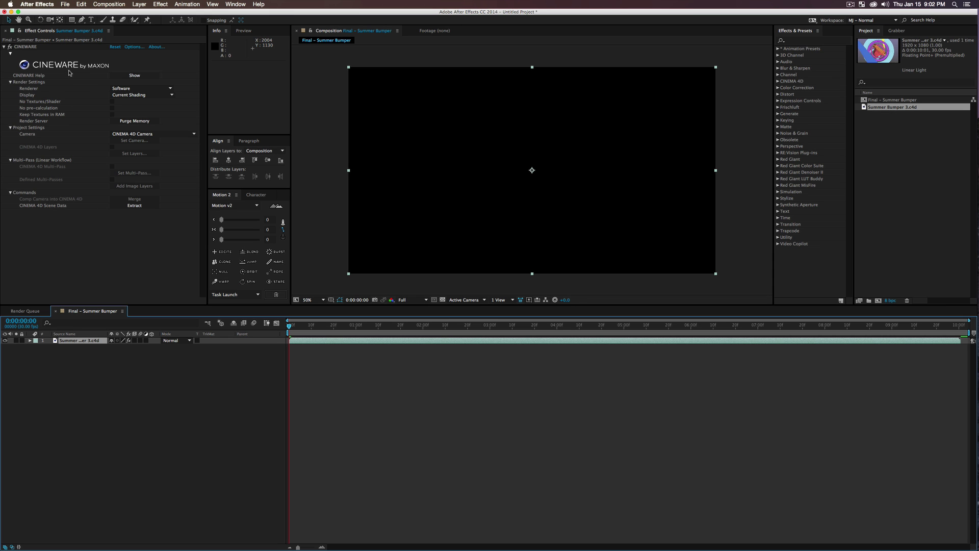
Step: Go to 0:00:02:21 and set the Cineware renderer of the Cinema 4D layer to Standard (Final)
click(470, 325)
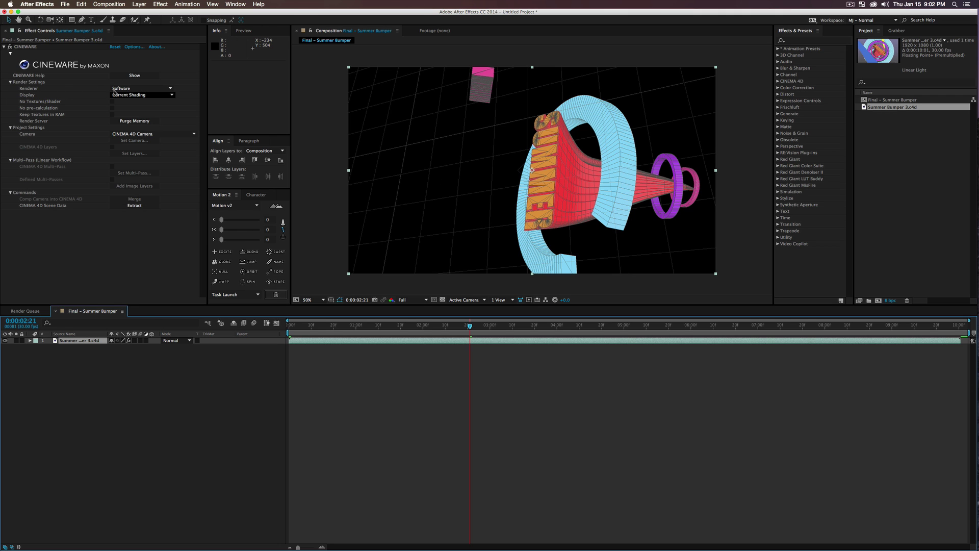
click(128, 89)
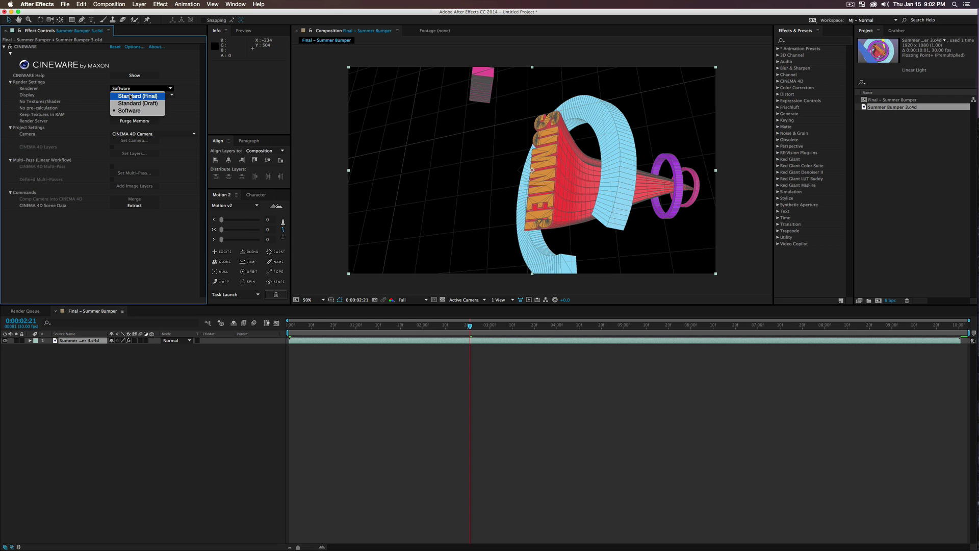
click(132, 93)
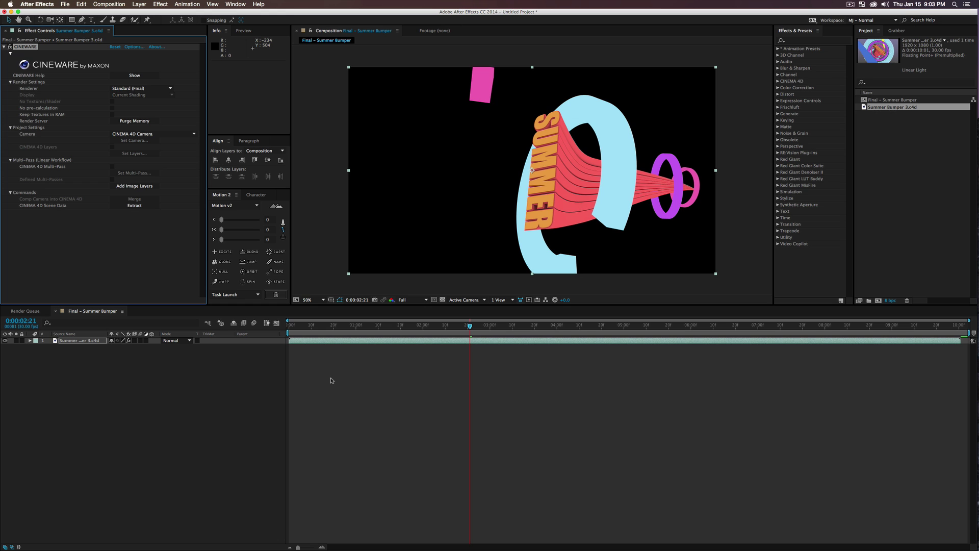
Step: Save the After Effects project to the Desktop as asdfasdf
key(cmd+s)
key(cmd+d)
text(asdfasdf)
key(Return)
Step: Add a bright lime green solid at composition size and place it behind the Summer Bumper layer
click(182, 401)
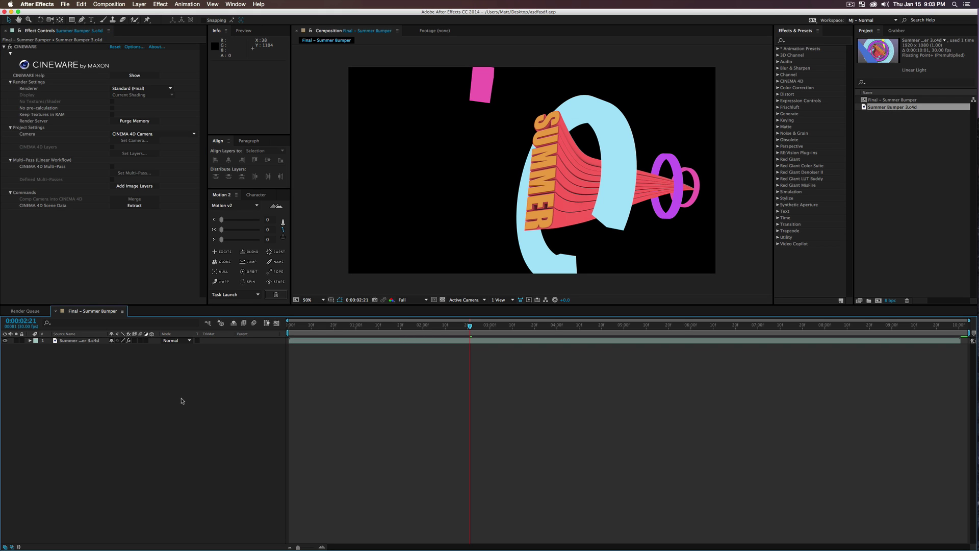
key(shift+super+y)
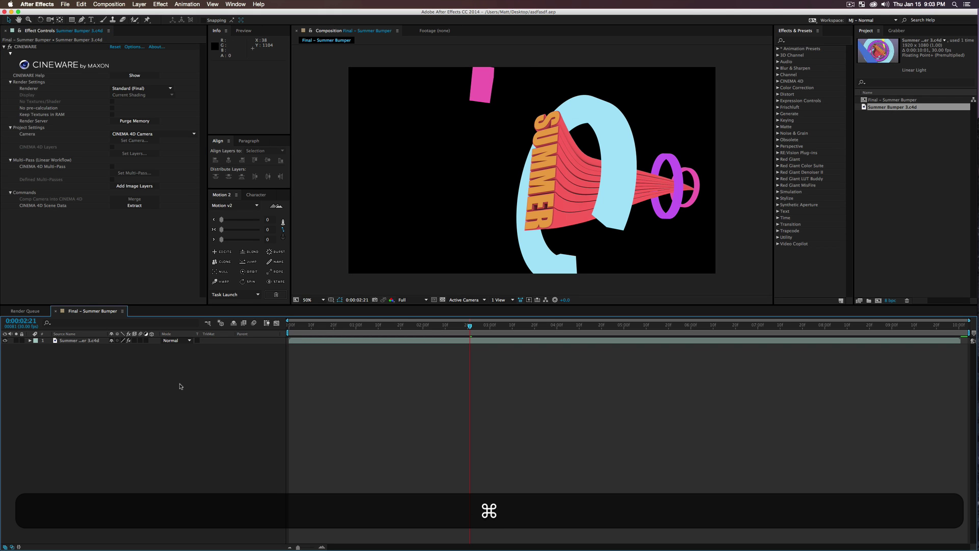
key(super+y)
click(91, 174)
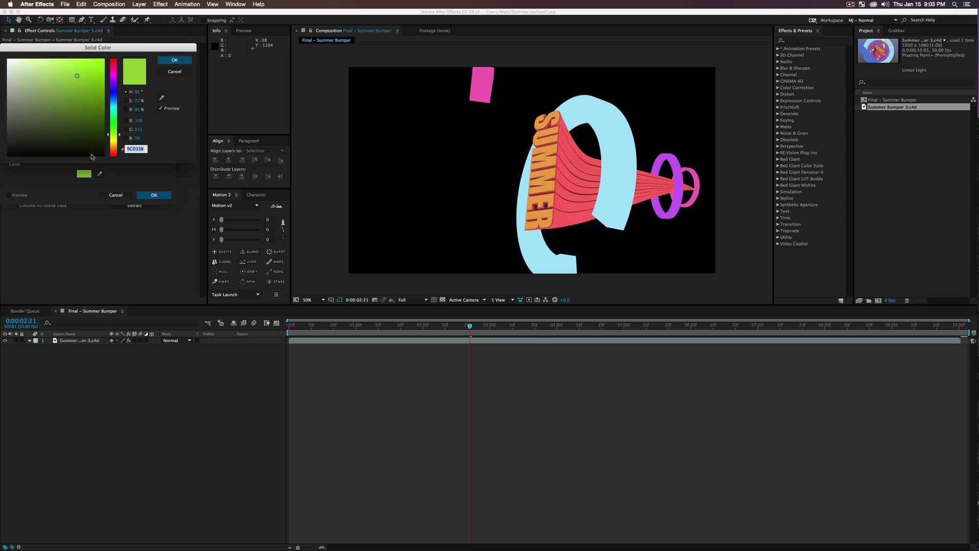
click(70, 70)
click(174, 60)
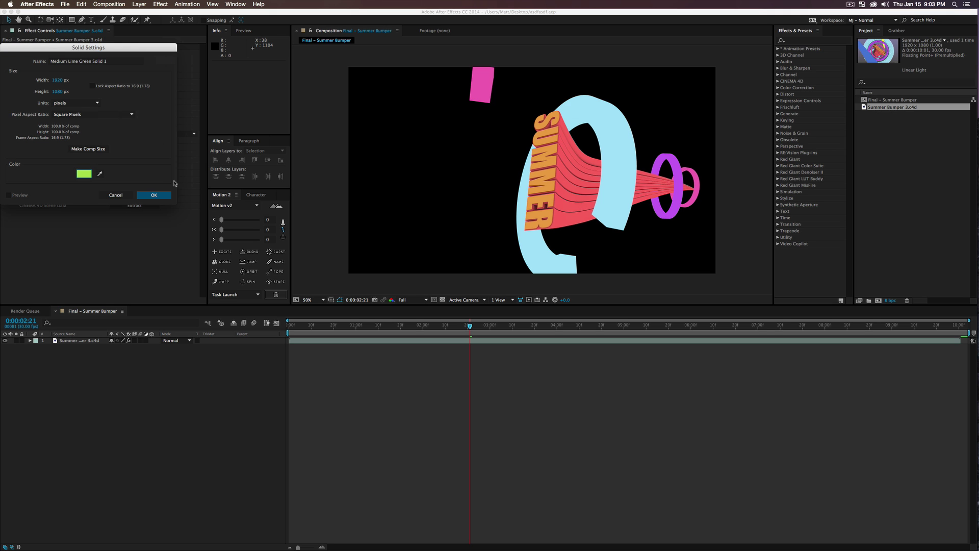
click(161, 195)
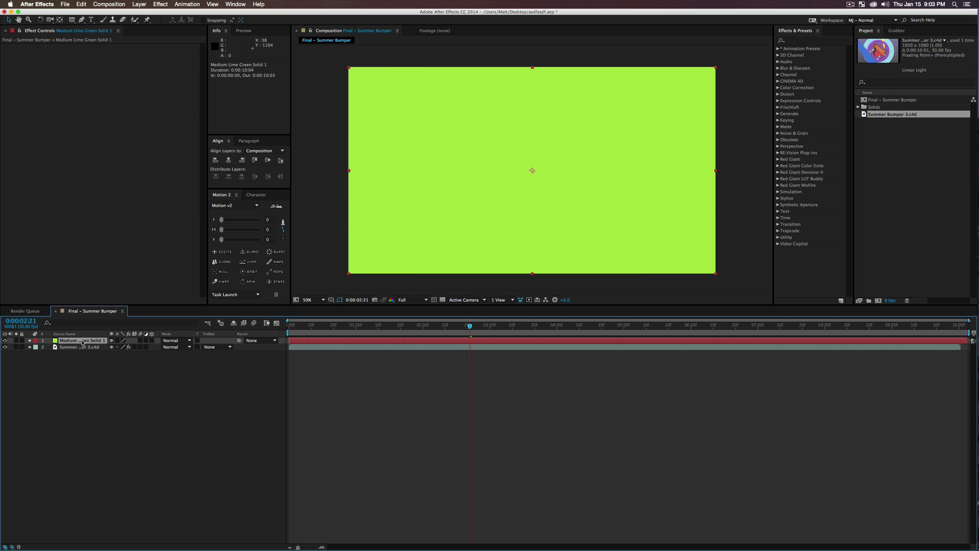
key(super+shift+bracketleft)
click(134, 397)
Step: Preview the composition at 0:00:04:09 and 0:00:07:14, and save the project
click(515, 327)
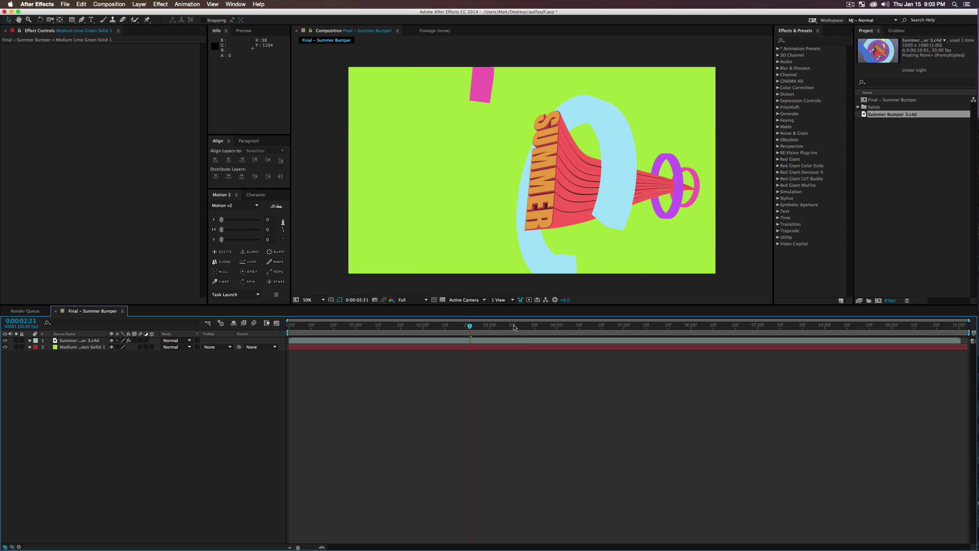
click(580, 329)
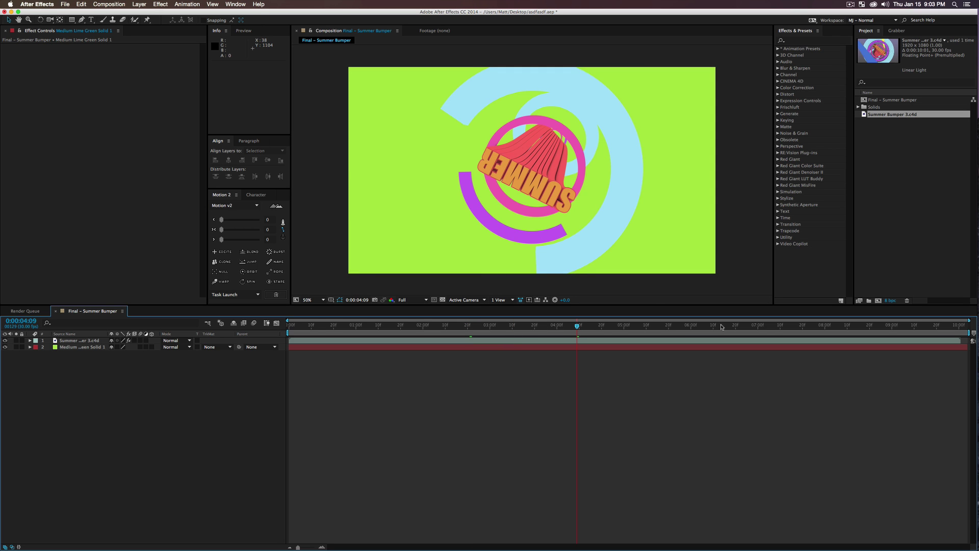
click(789, 326)
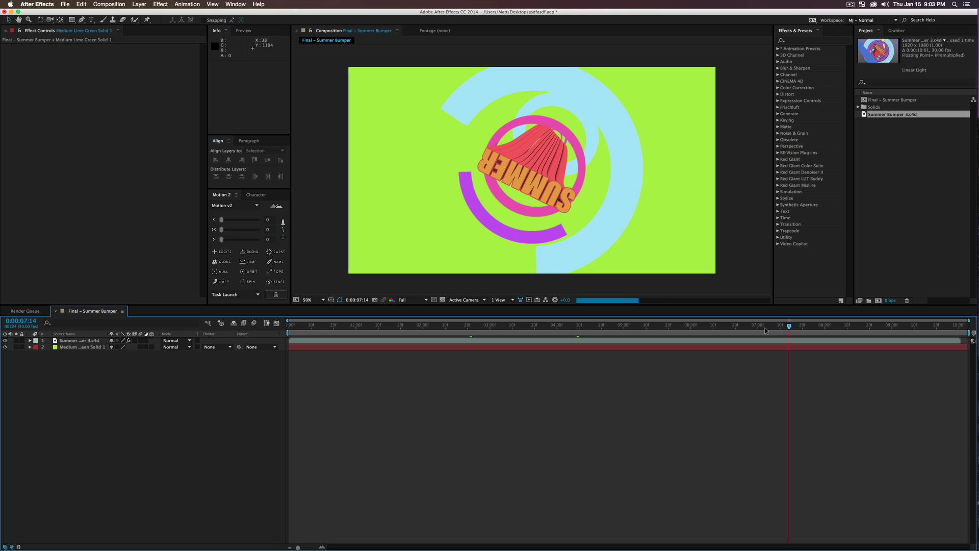
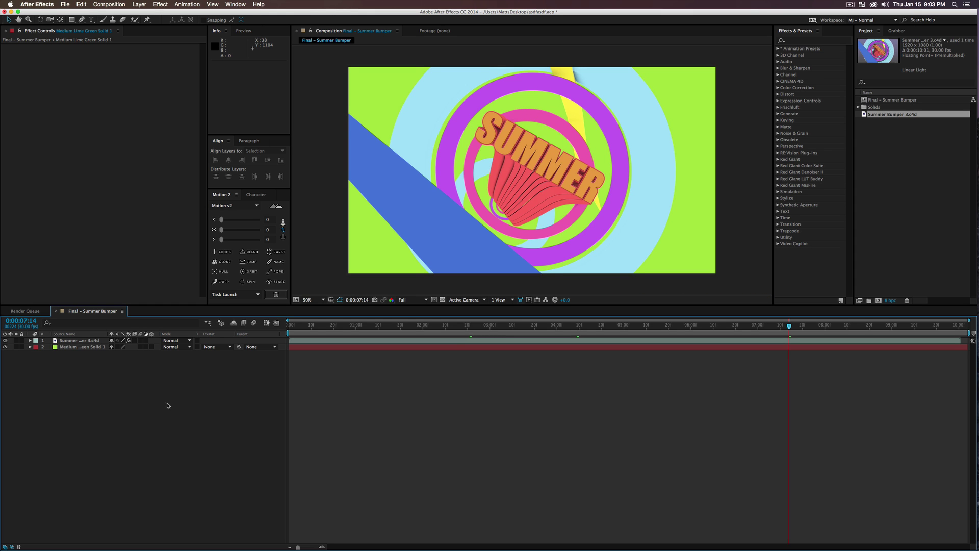
key(super+s)
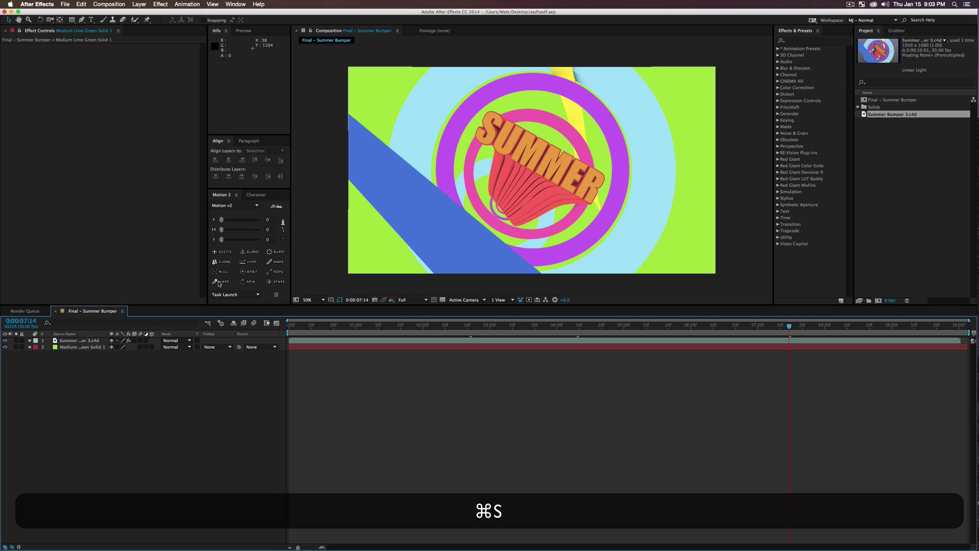
Step: Find the Glow effect and apply it to the Summer Bumper 3.c4d layer
click(799, 40)
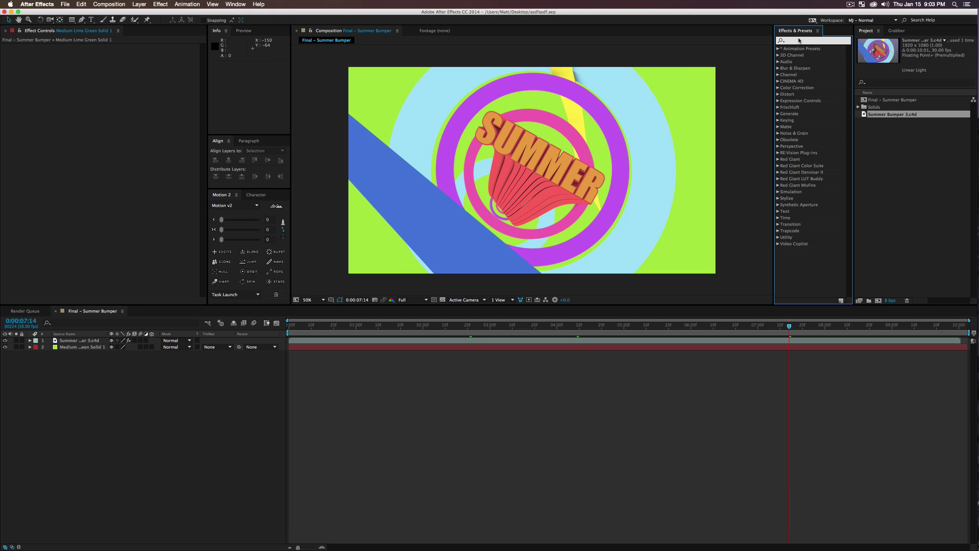
text(glow)
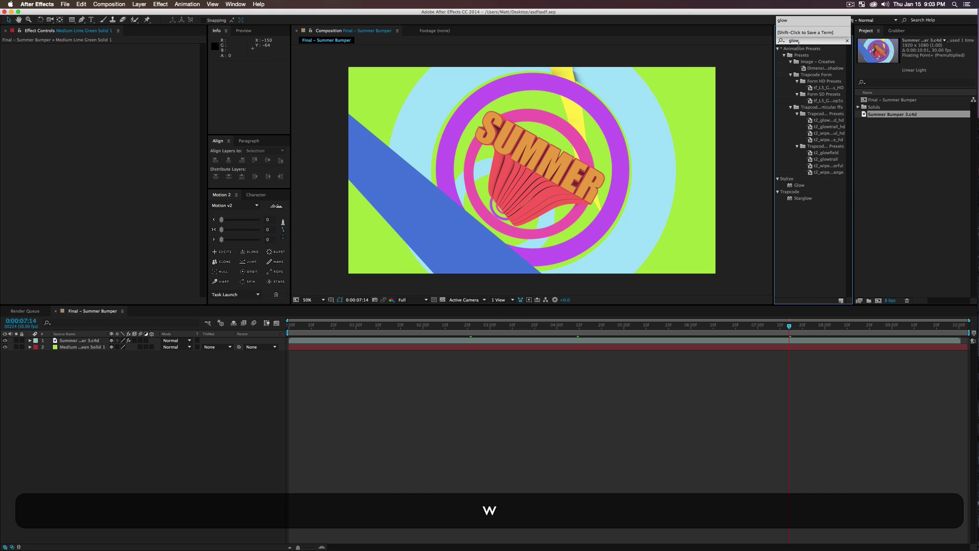
drag(799, 185, 81, 341)
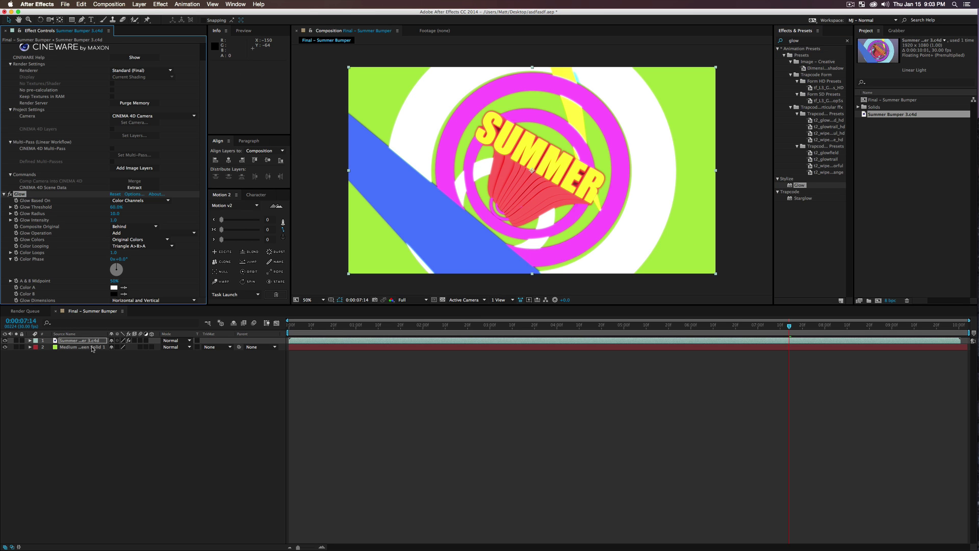
click(147, 419)
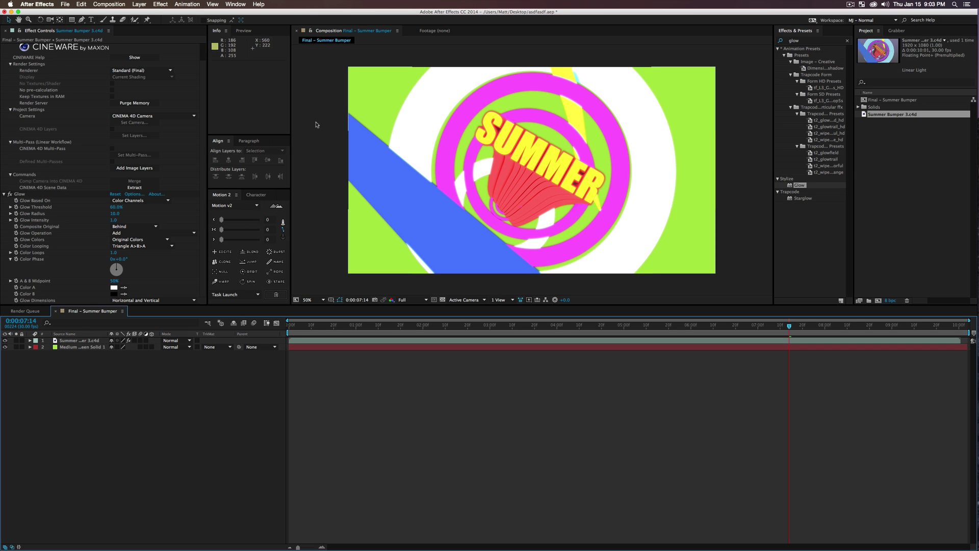
Step: Collapse the Cineware settings and set the Glow threshold to 52.2% and the glow radius to 7
scroll(196, 103, up, 3)
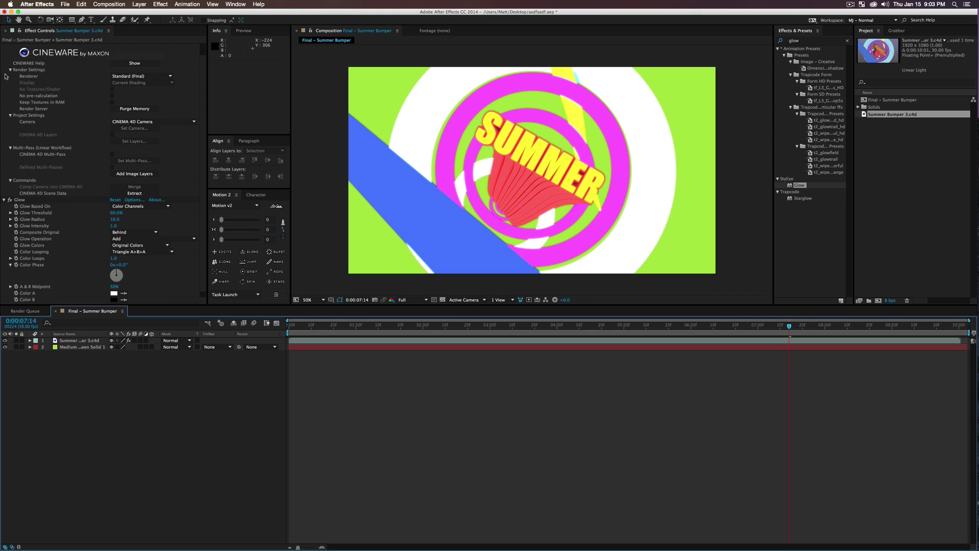
click(5, 46)
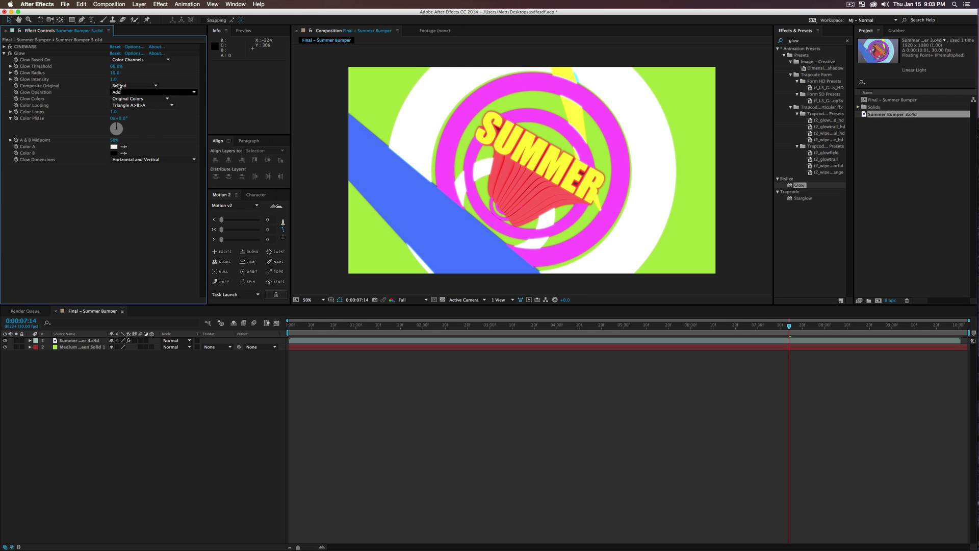
mouse_move(115, 66)
mouse_down()
mouse_move(95, 74)
mouse_move(120, 66)
mouse_up()
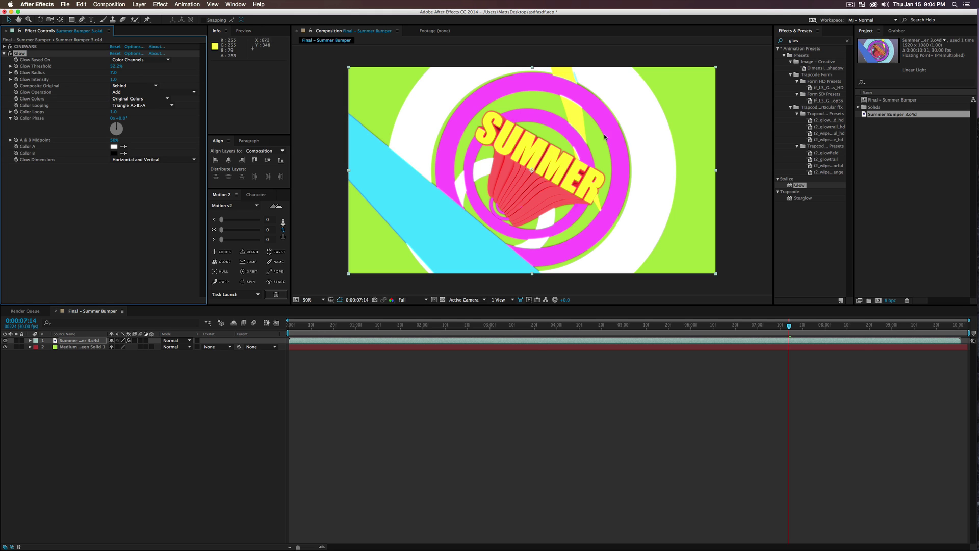
click(175, 418)
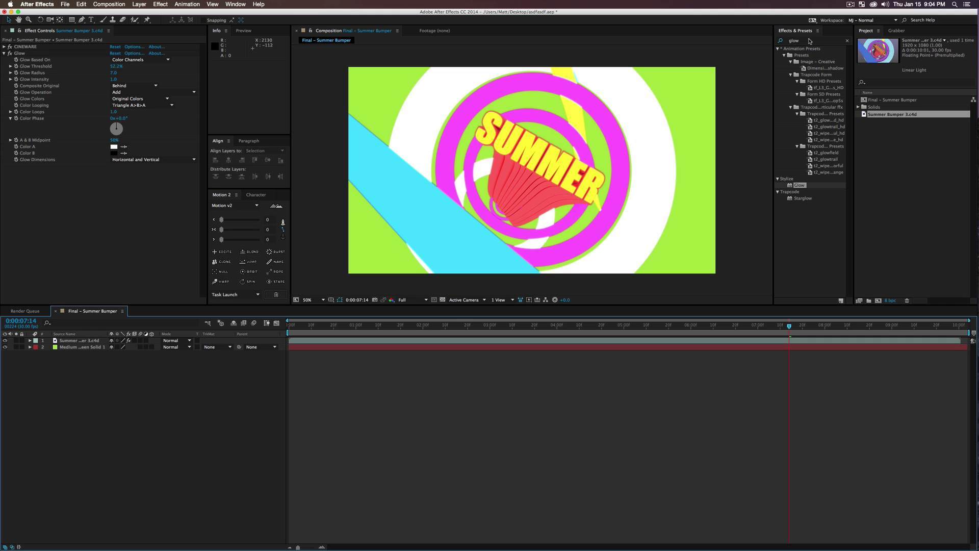
Step: Apply the CC Plastic effect after Glow on the Summer Bumper 3.c4d layer and preview it at 0:00:06:24
click(777, 40)
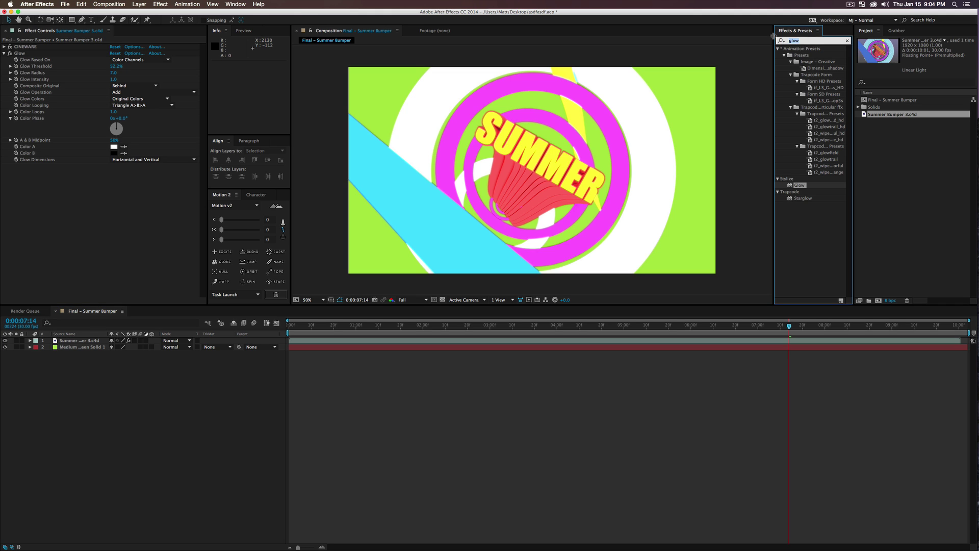
text(plastic)
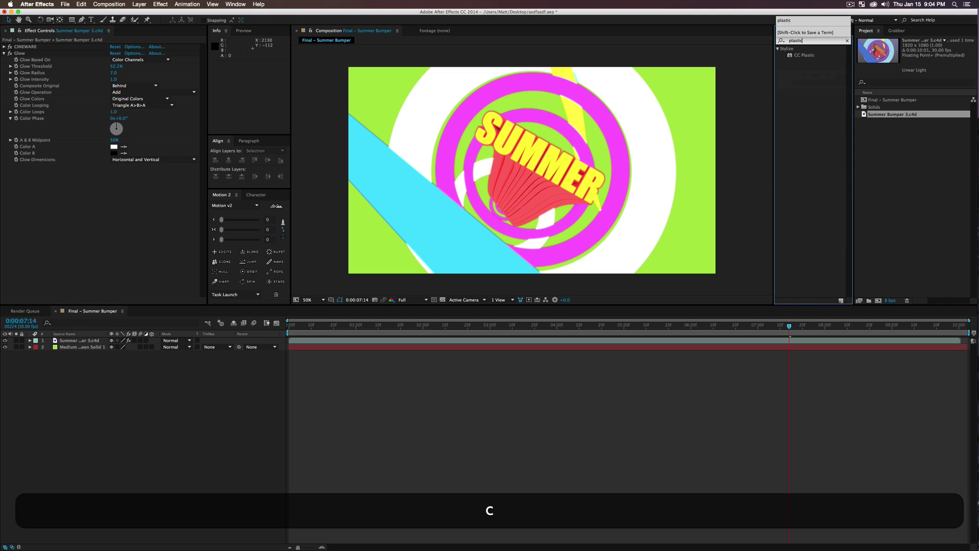
drag(805, 55, 121, 216)
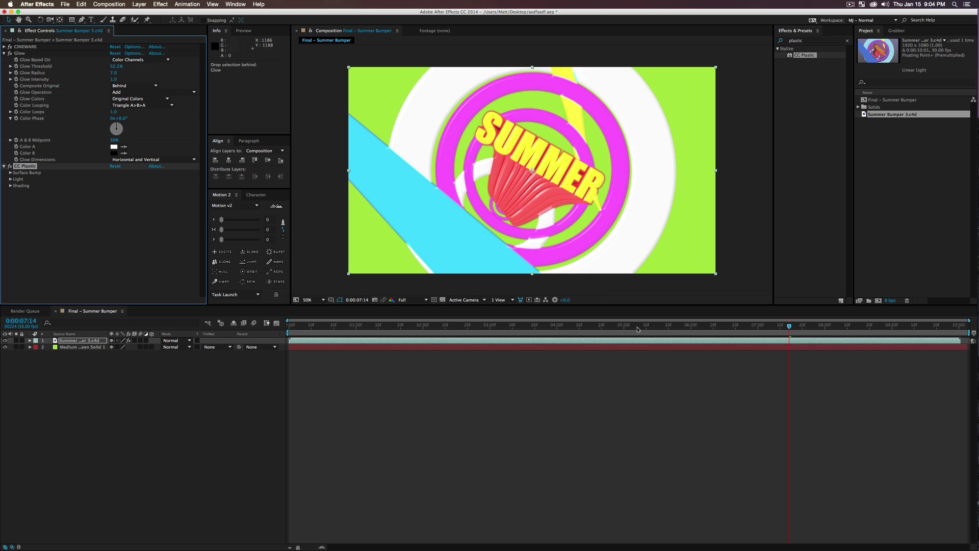
click(744, 326)
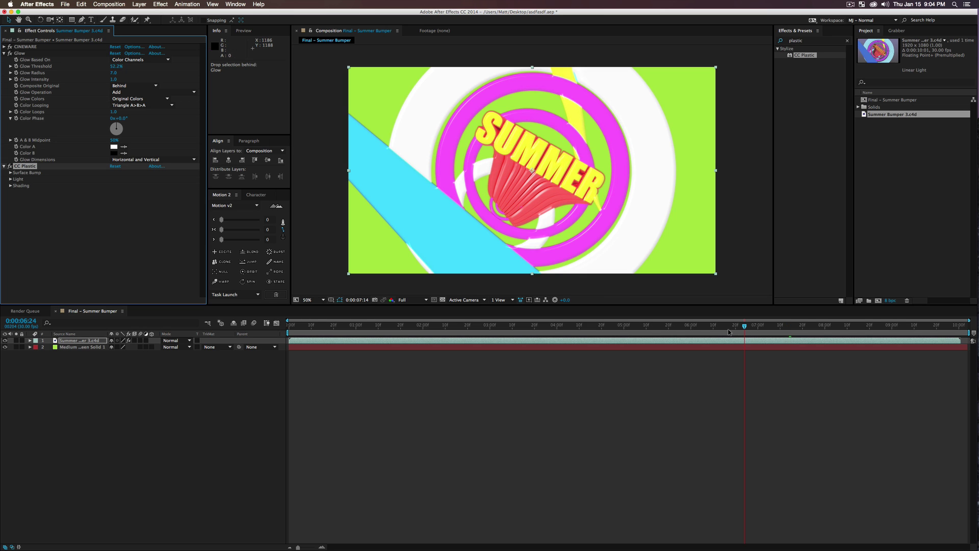